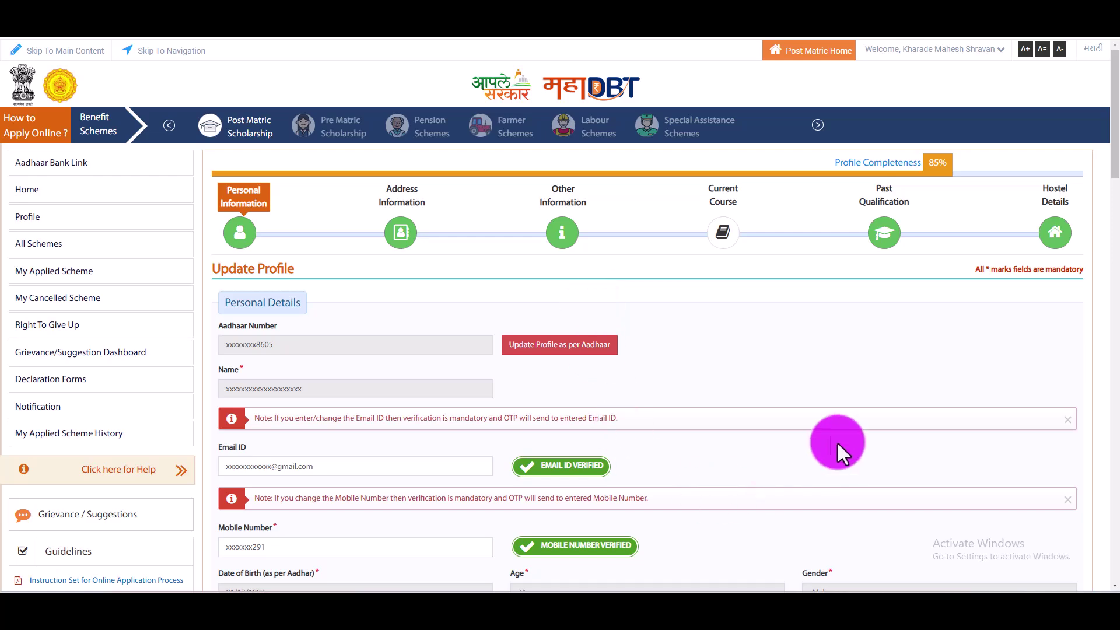
# Review the mobile number, applicant name and marital status fields under Personal Details
pyautogui.scroll(-3, 732, 365)
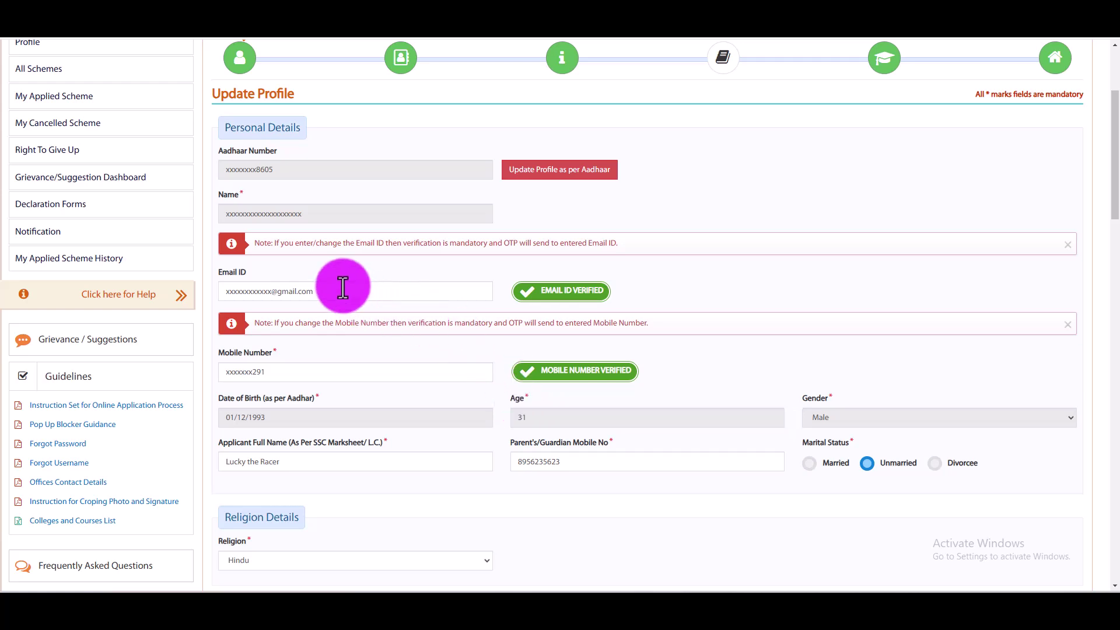
pyautogui.click(301, 373)
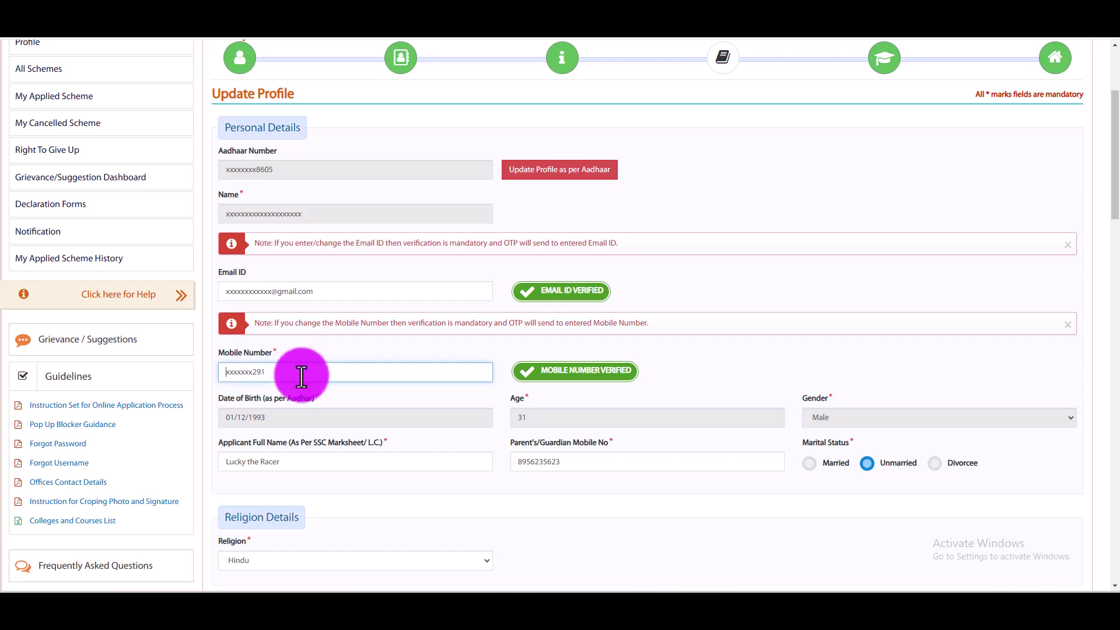
pyautogui.click(487, 484)
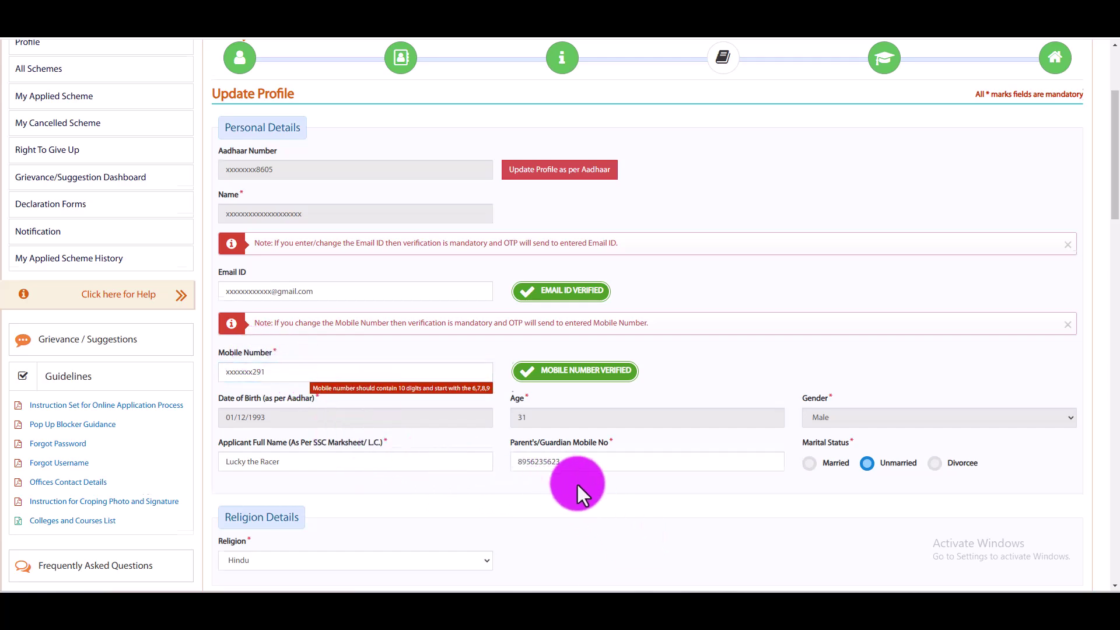
pyautogui.scroll(-3, 575, 482)
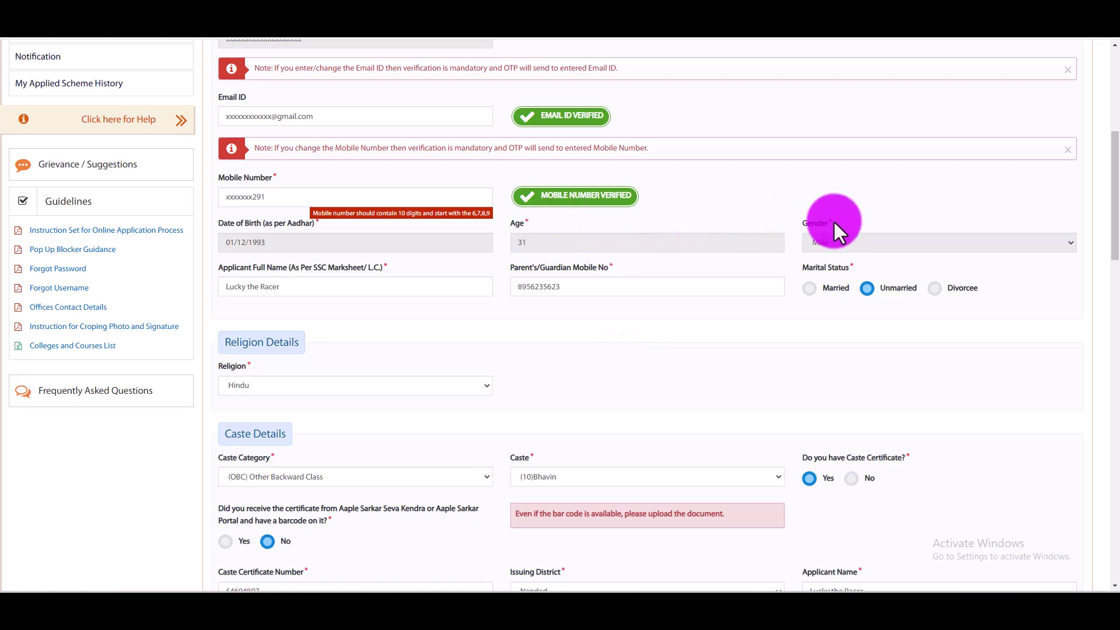
pyautogui.click(303, 283)
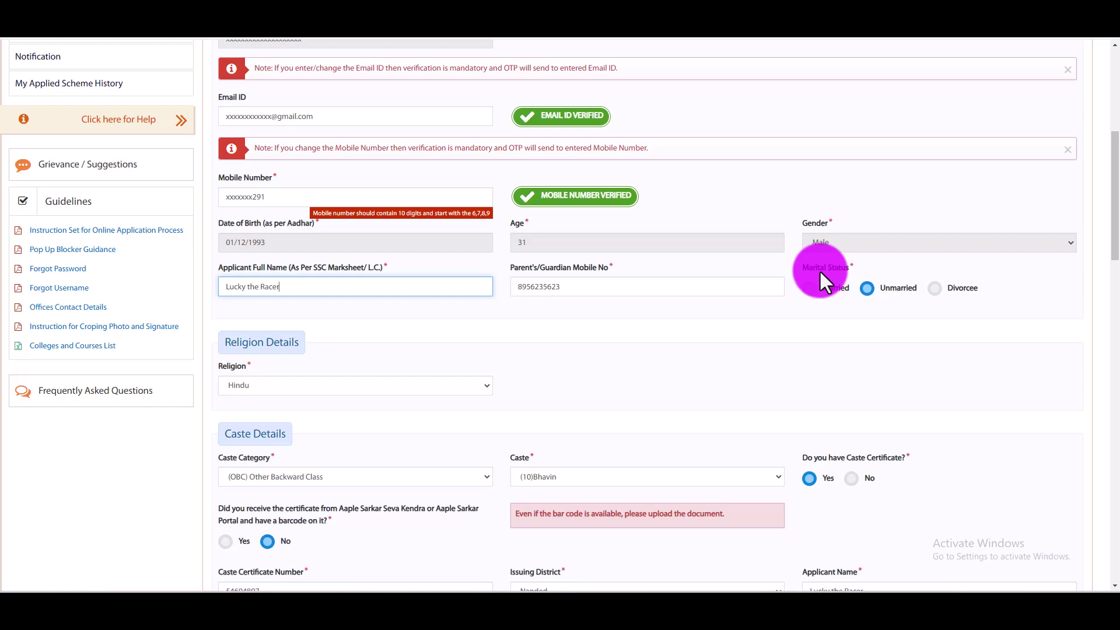
pyautogui.scroll(-3, 818, 274)
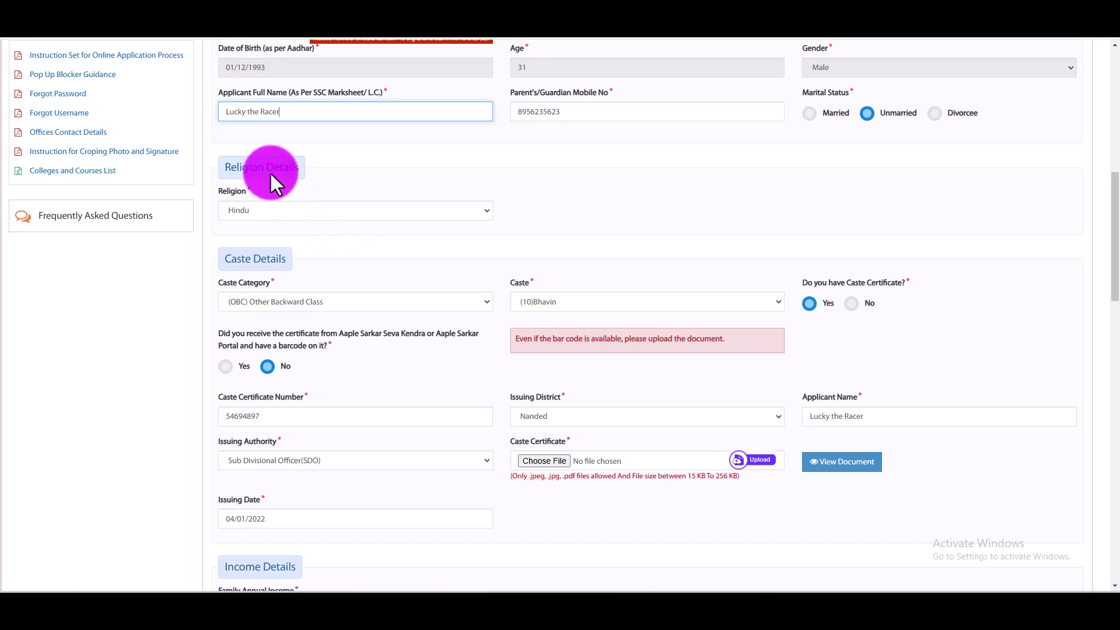
# Check the available religion choices under Religion Details, keeping Hindu
pyautogui.click(284, 215)
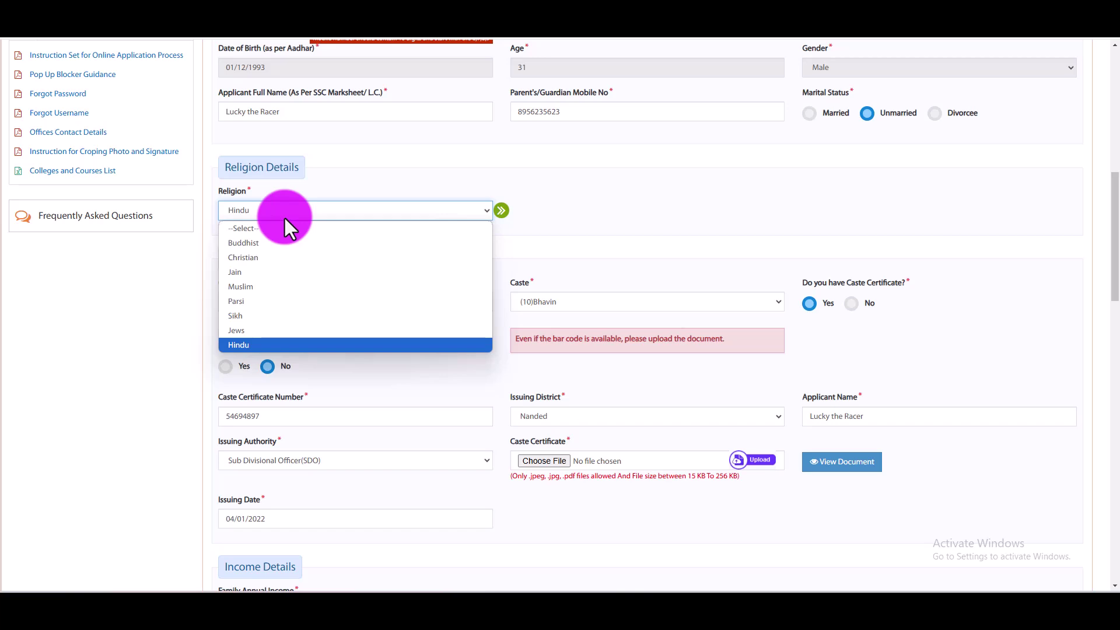
pyautogui.click(285, 216)
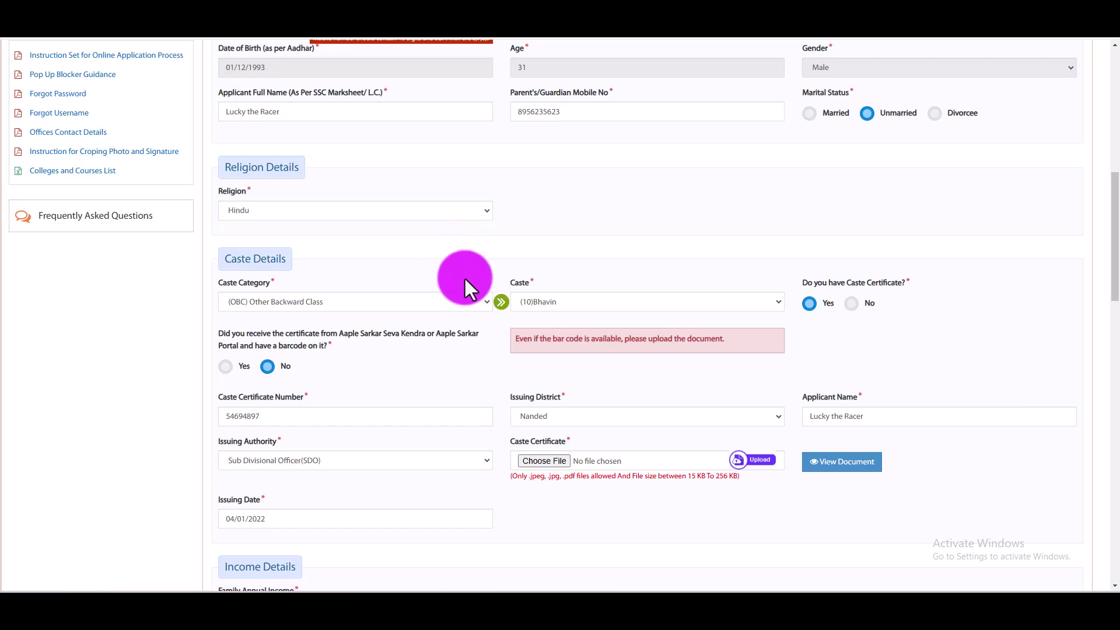
pyautogui.scroll(-3, 463, 279)
pyautogui.scroll(3, 407, 280)
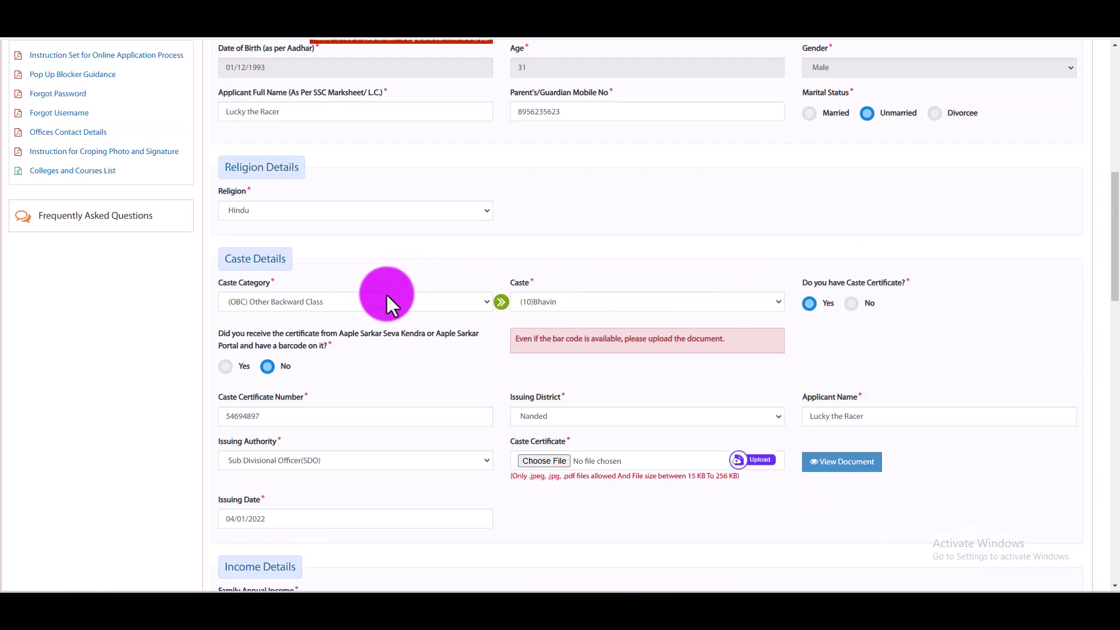
# Check the available caste category and caste choices under Caste Details, keeping the current selections
pyautogui.click(304, 298)
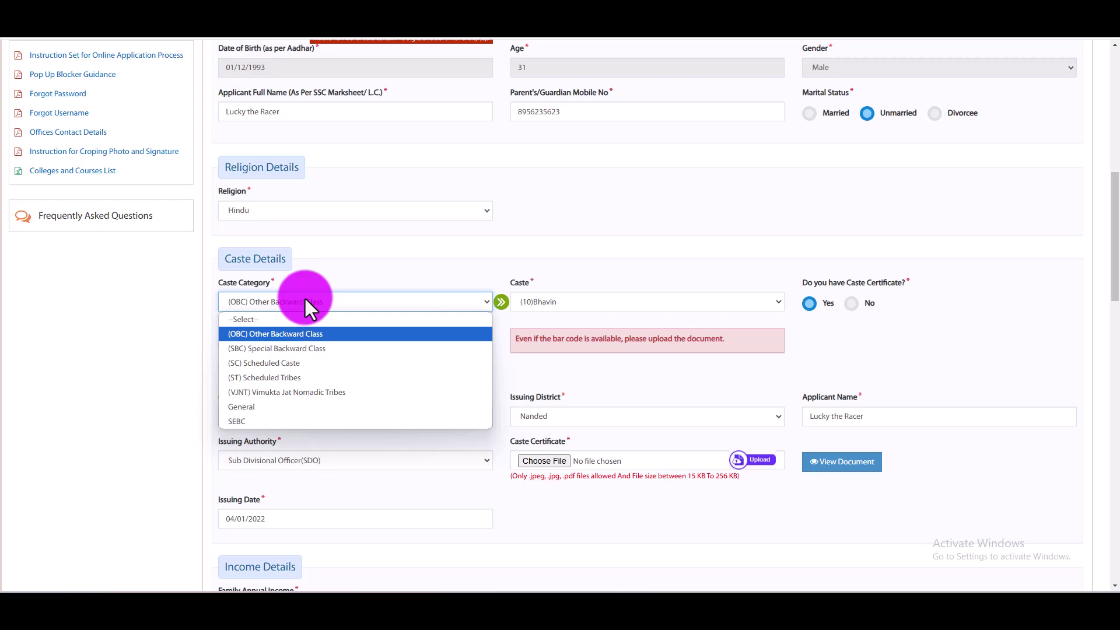
pyautogui.click(305, 301)
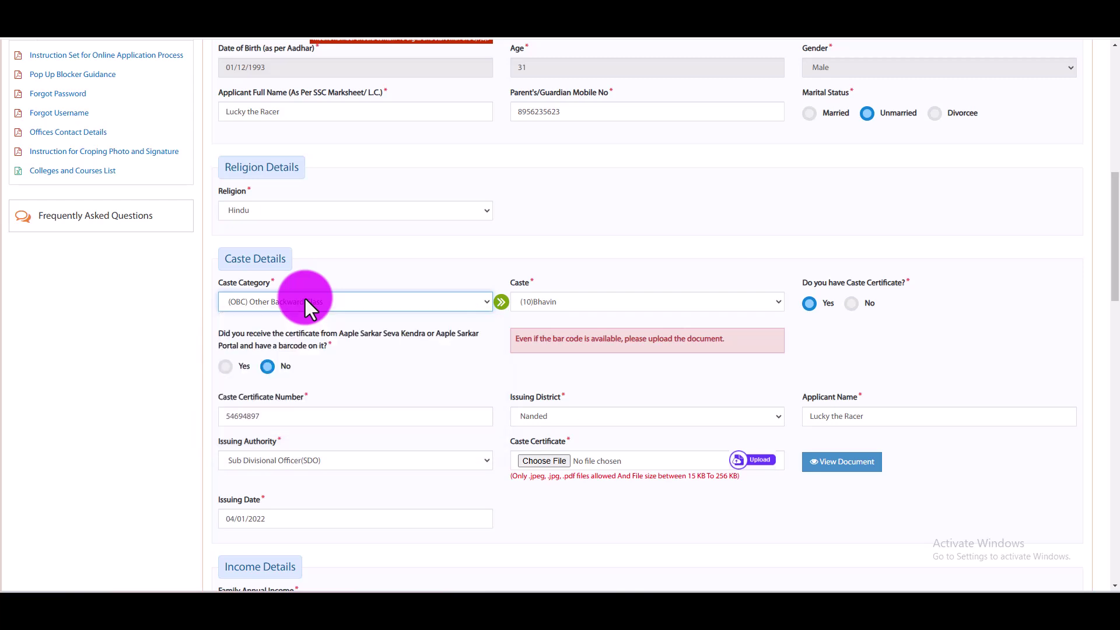
pyautogui.click(304, 300)
pyautogui.click(303, 300)
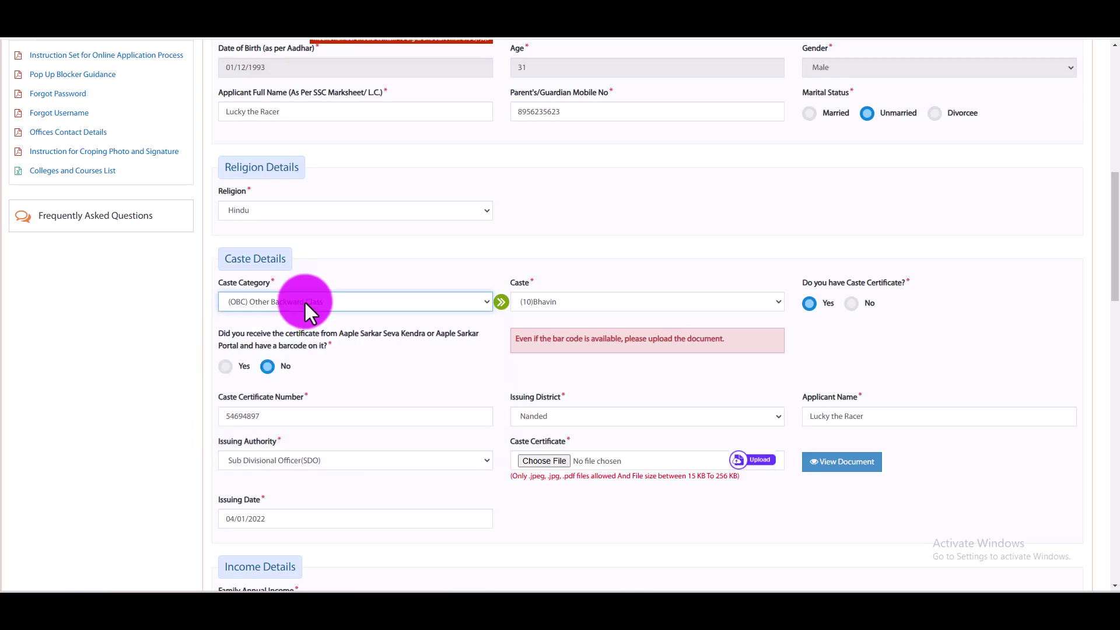
pyautogui.click(548, 302)
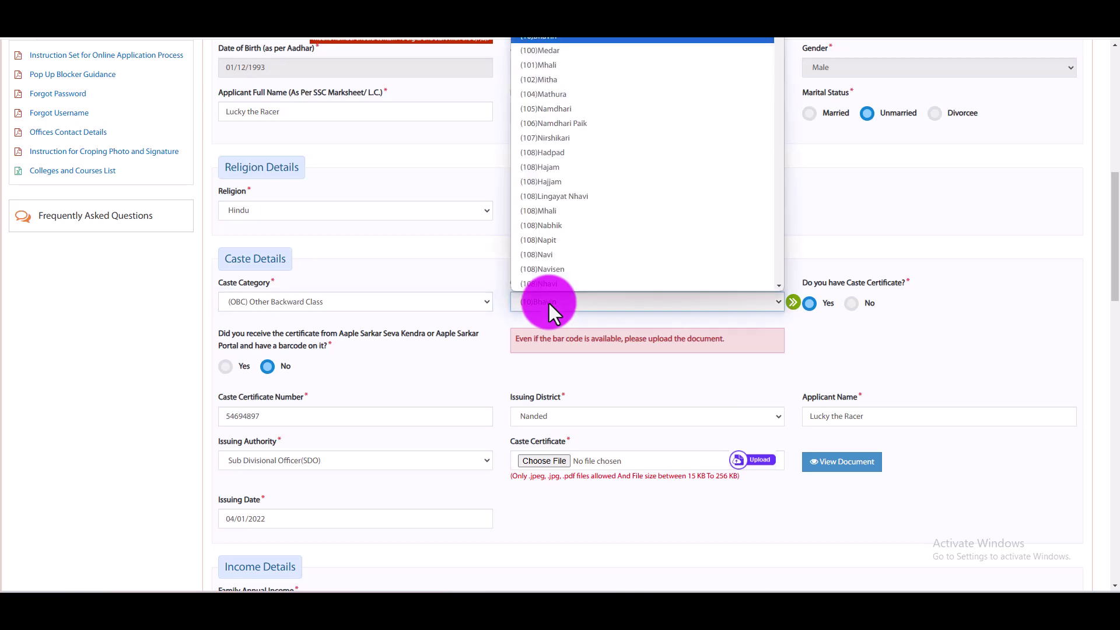
pyautogui.scroll(-20, 580, 192)
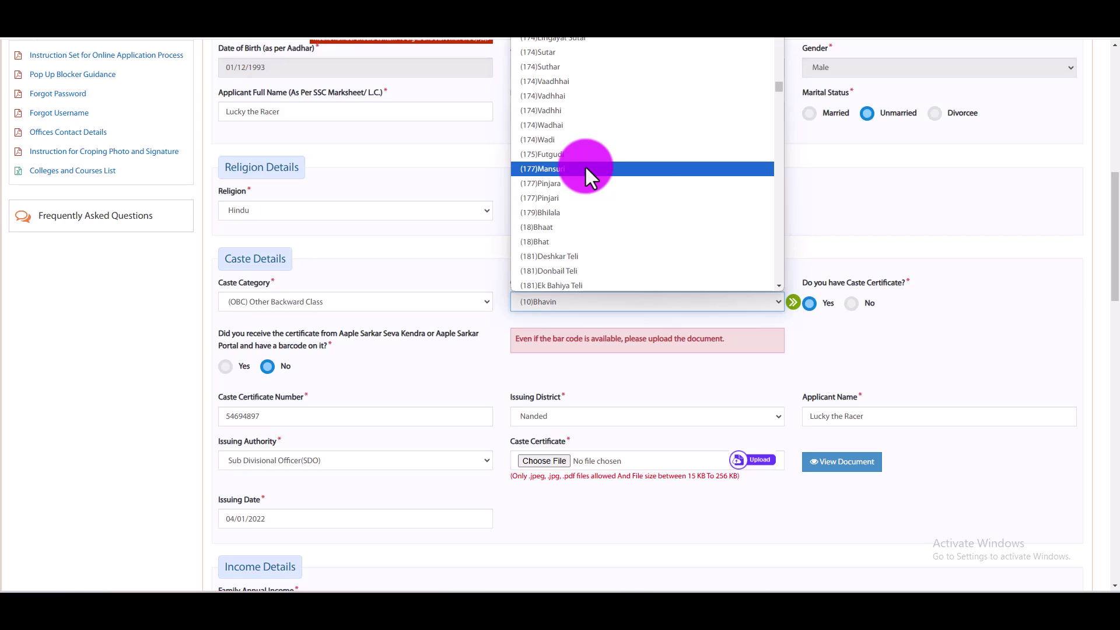
pyautogui.click(1014, 226)
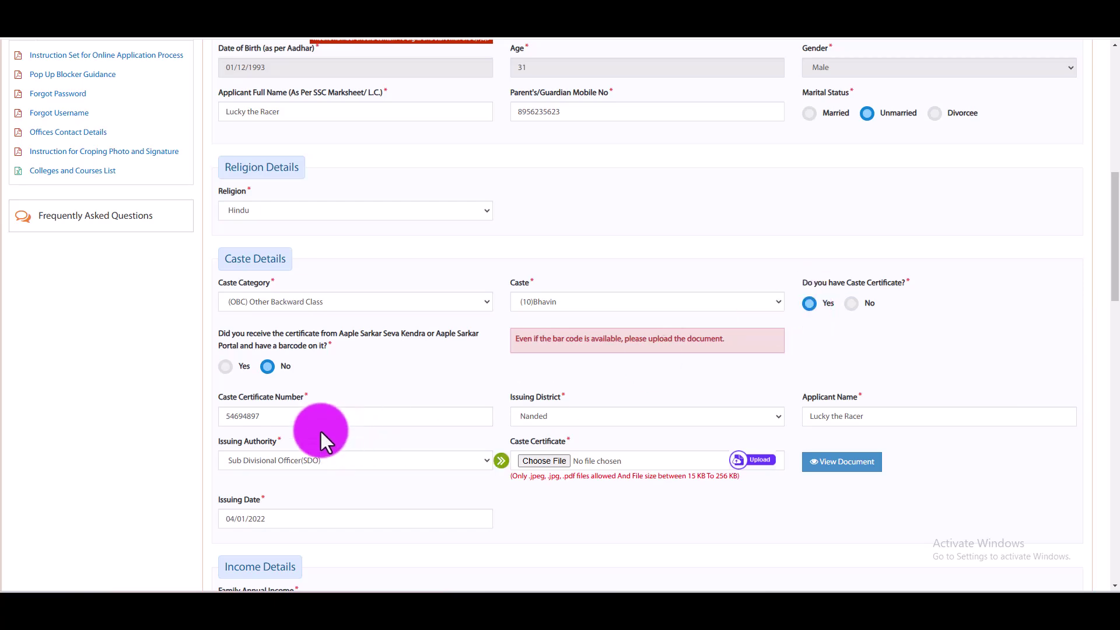
# Set the caste certificate's issuing district to Beed and check its issuing authority choices, keeping Sub Divisional Officer(SDO)
pyautogui.click(274, 415)
pyautogui.scroll(-3, 385, 414)
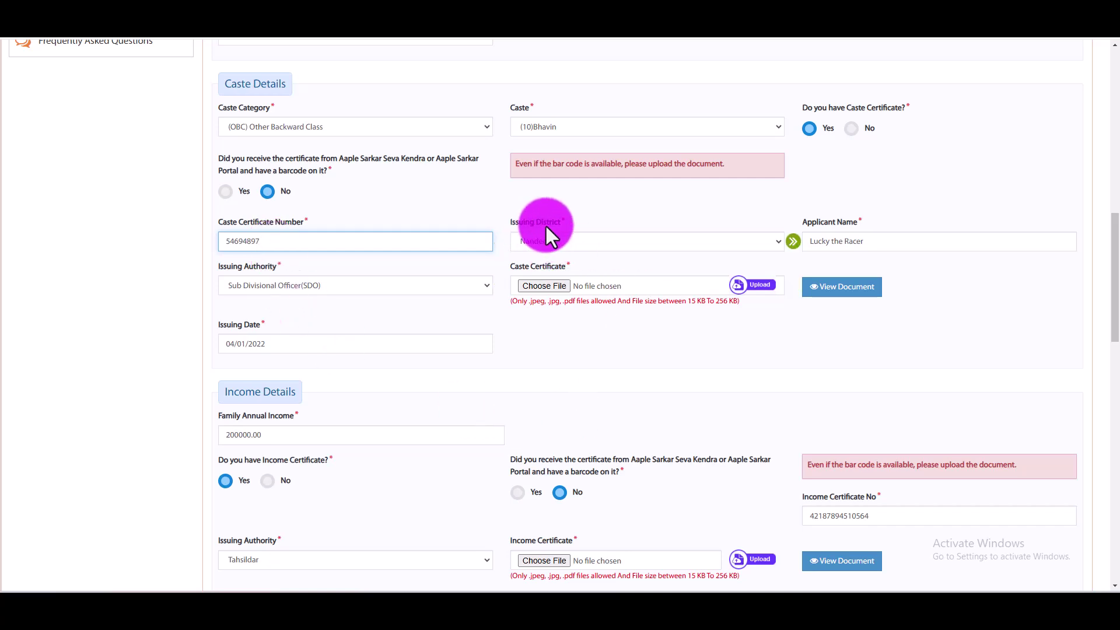
pyautogui.click(562, 239)
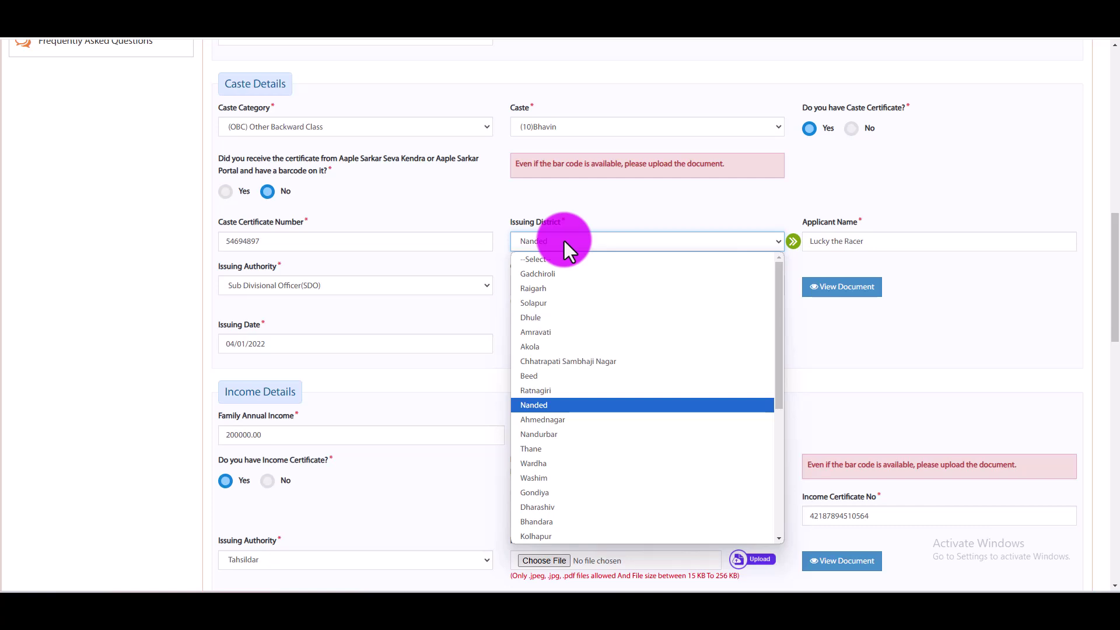
pyautogui.click(563, 239)
pyautogui.click(563, 239)
pyautogui.click(536, 376)
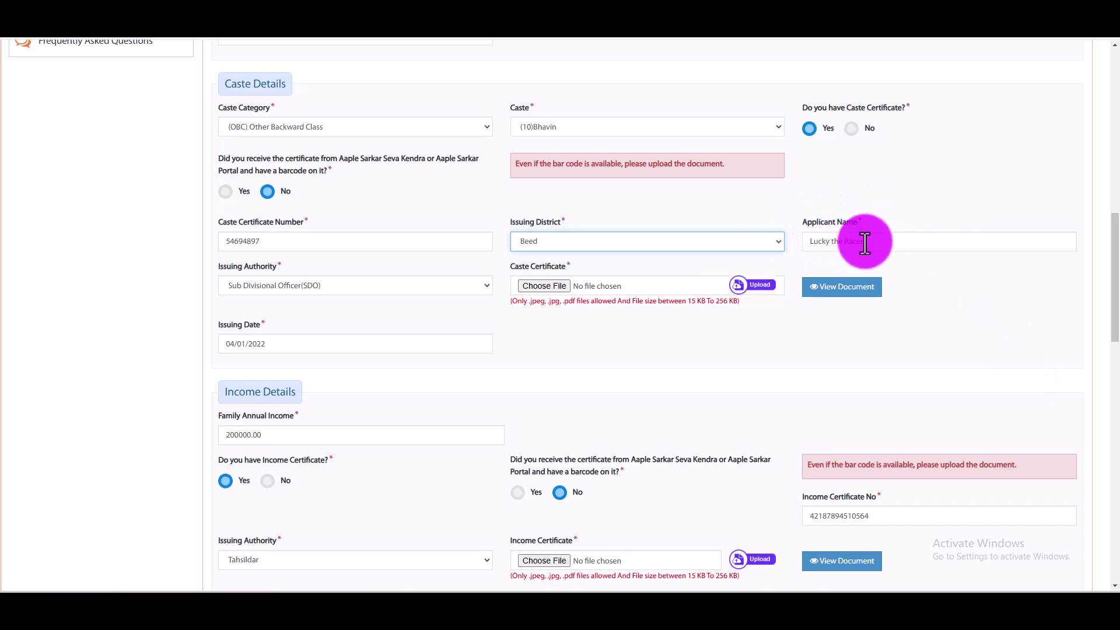
pyautogui.click(337, 282)
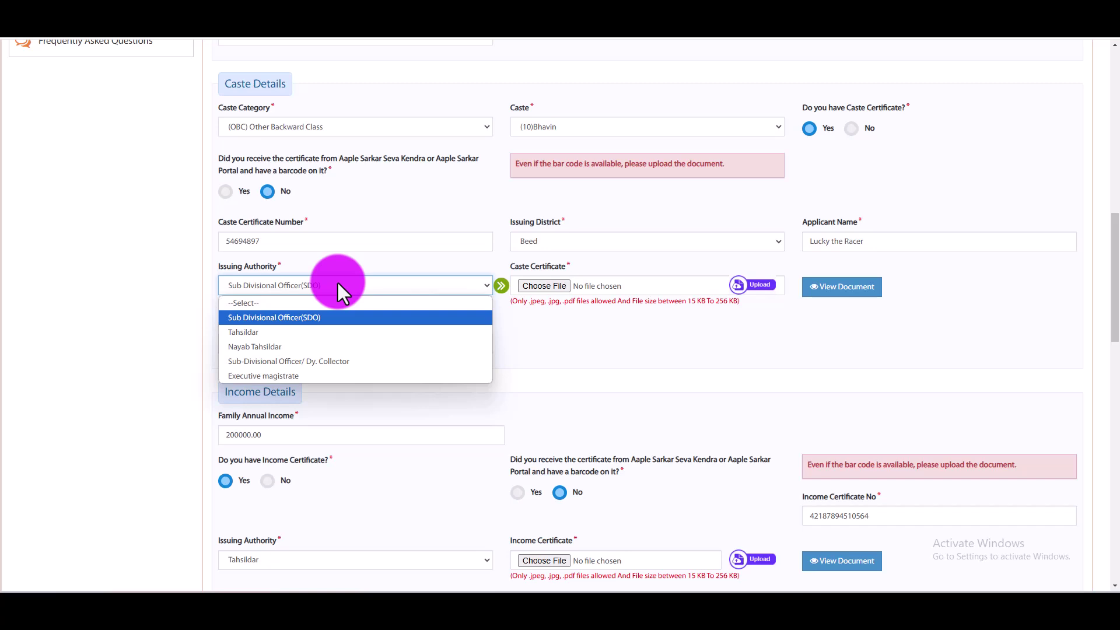
pyautogui.click(337, 282)
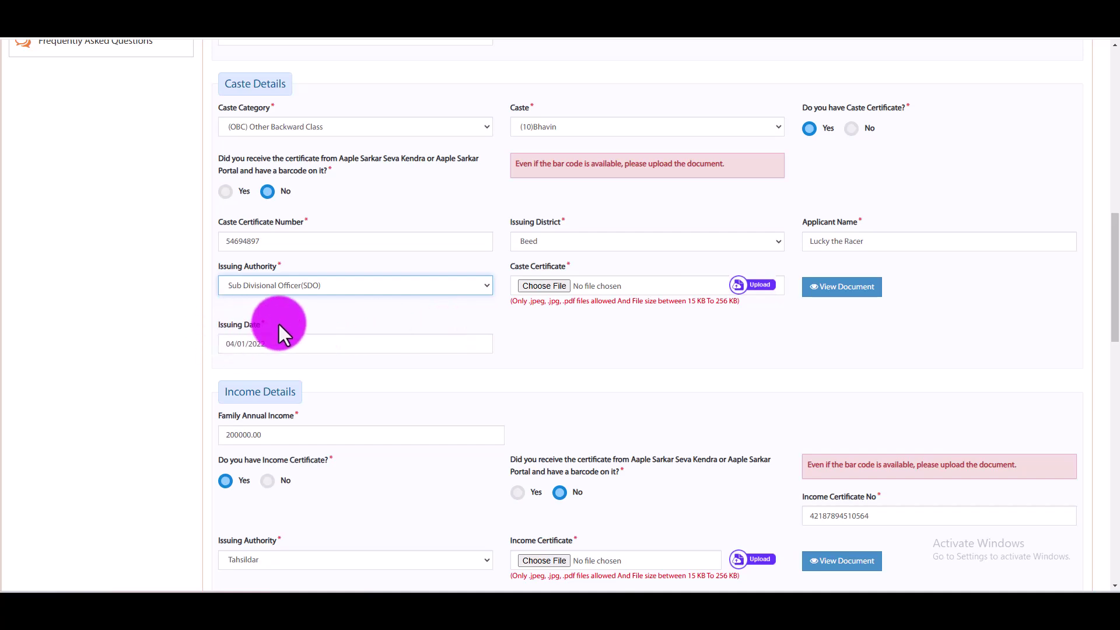
# Review the Income Details and Domicile Details sections, including the relationship type choices for the domicile certificate
pyautogui.scroll(-3, 277, 322)
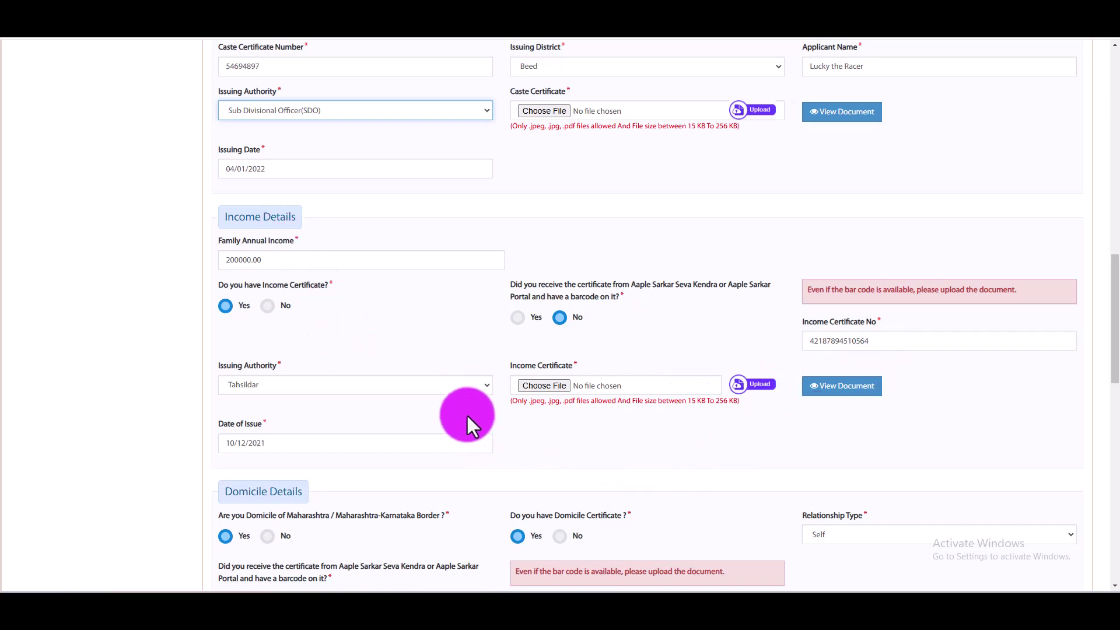
pyautogui.scroll(-3, 655, 416)
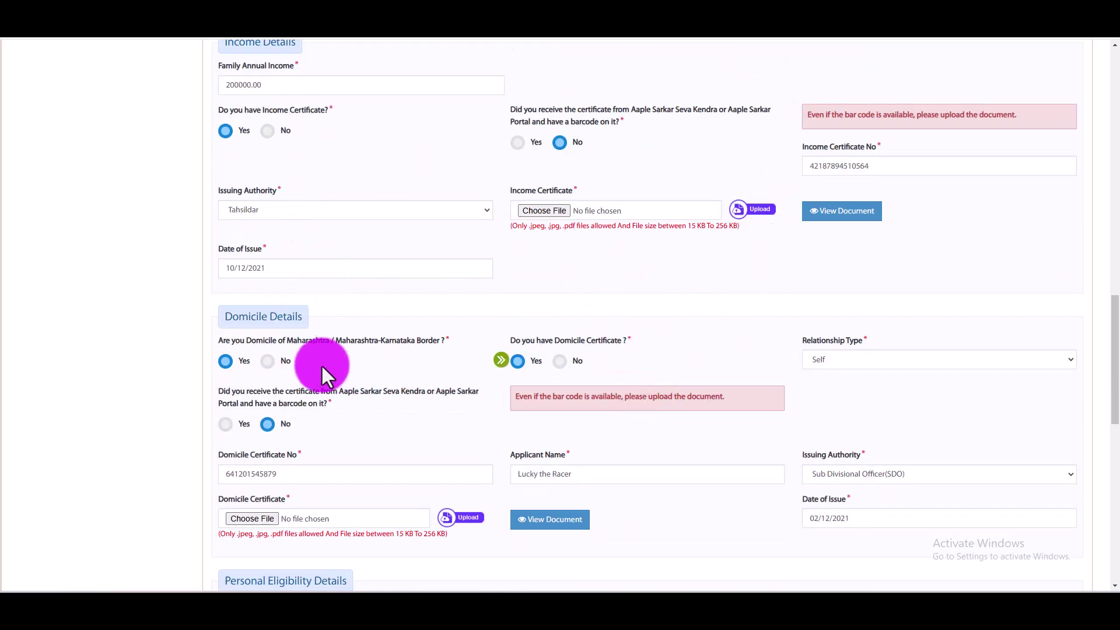
pyautogui.scroll(-3, 326, 304)
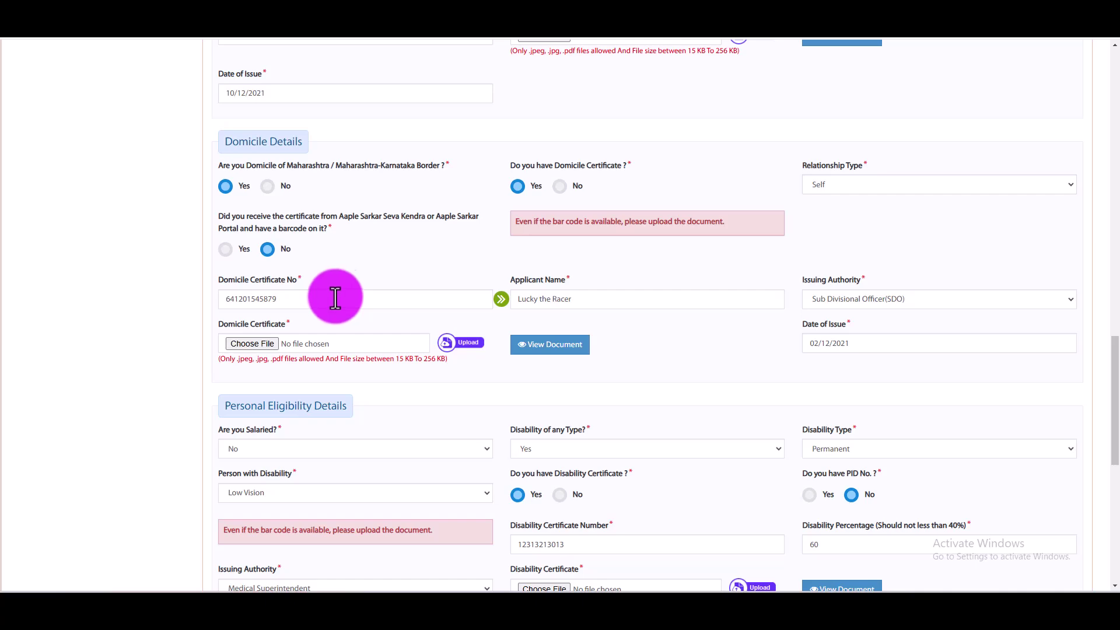
pyautogui.scroll(3, 373, 294)
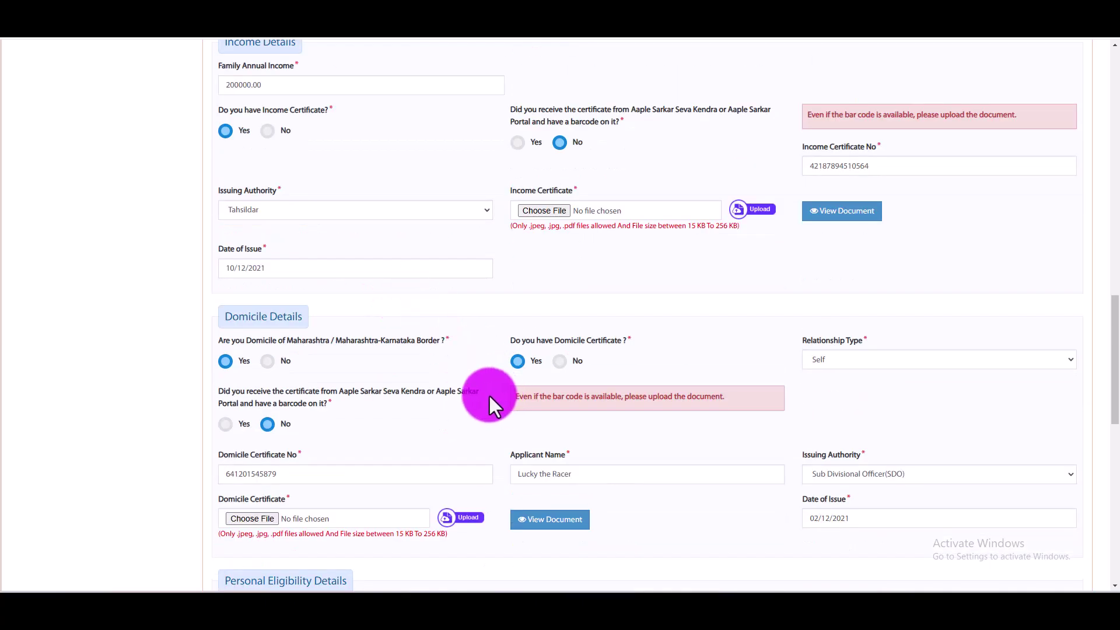
pyautogui.click(849, 365)
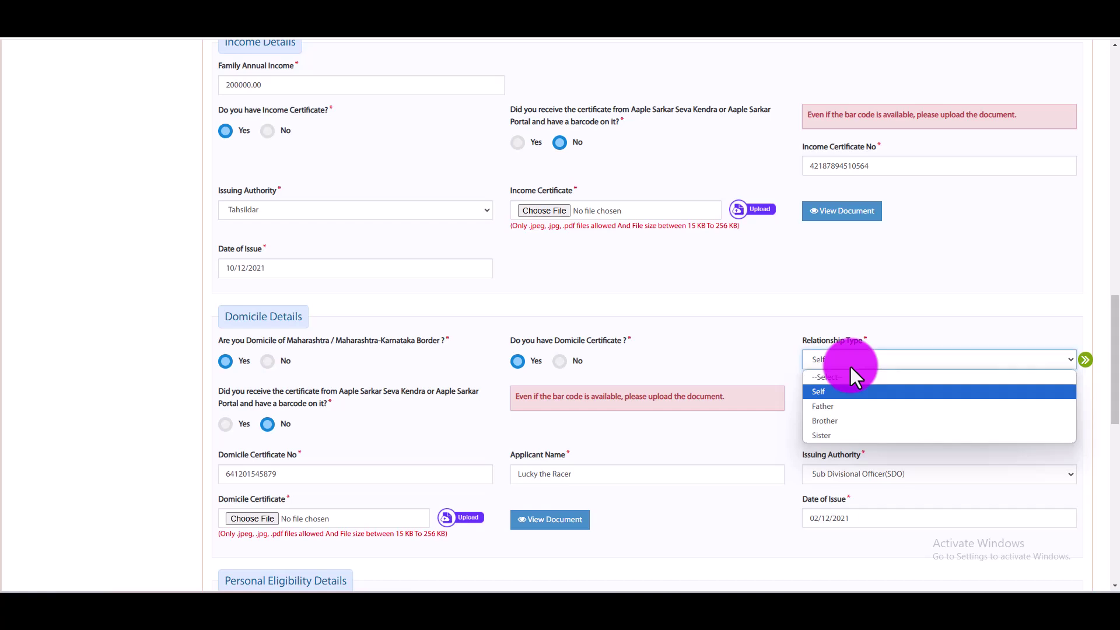
pyautogui.click(741, 363)
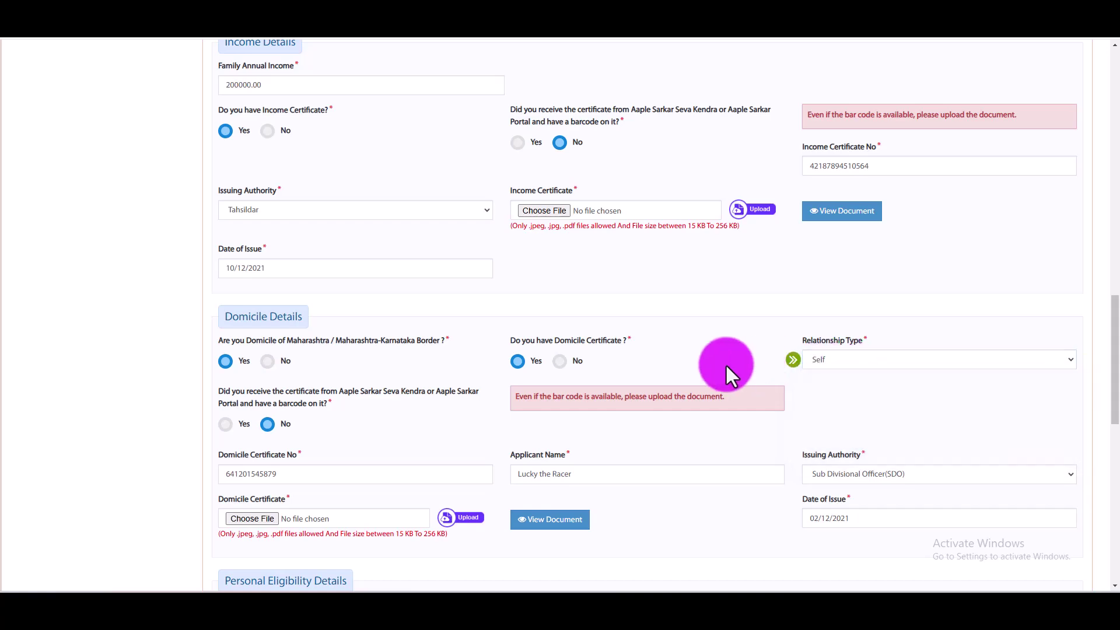
pyautogui.scroll(-3, 726, 363)
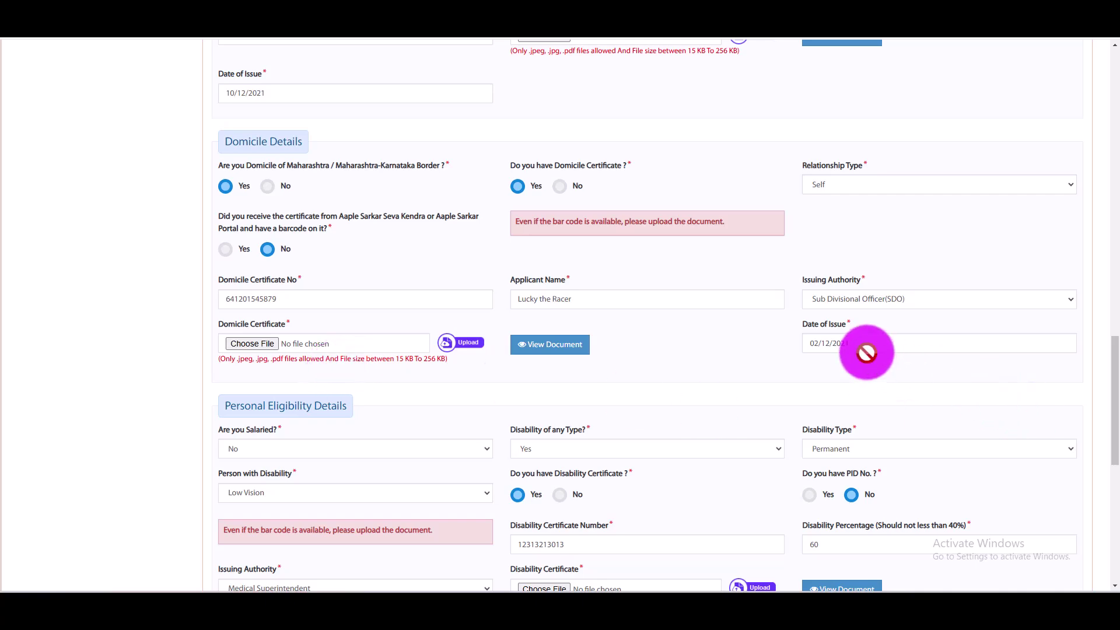
# Set "Disability of any Type?" to No under Personal Eligibility Details
pyautogui.scroll(-3, 866, 352)
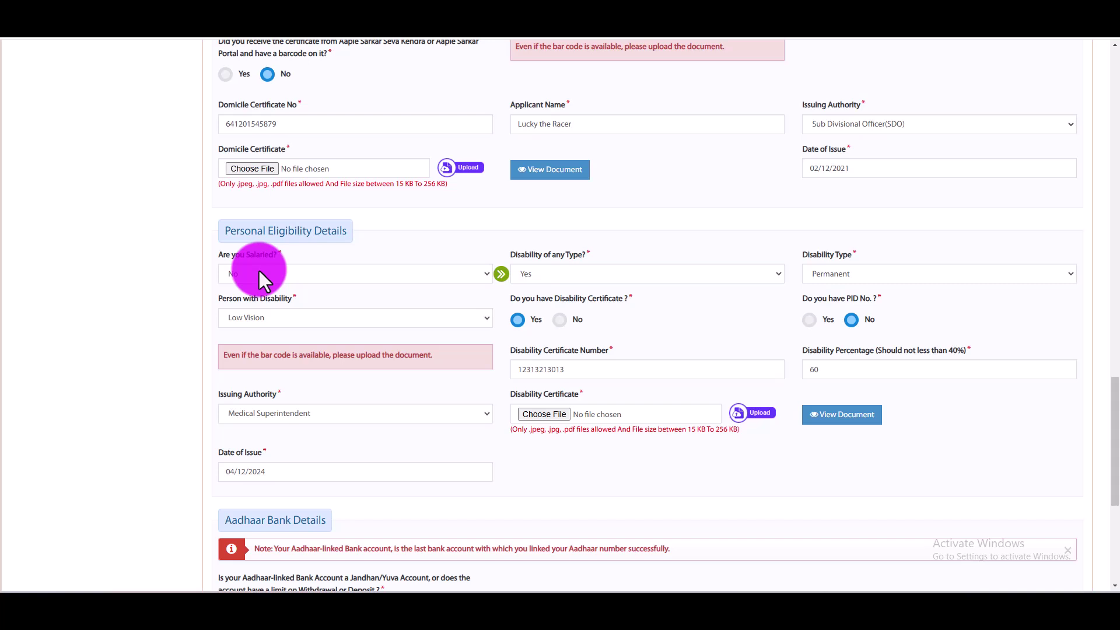
pyautogui.click(565, 274)
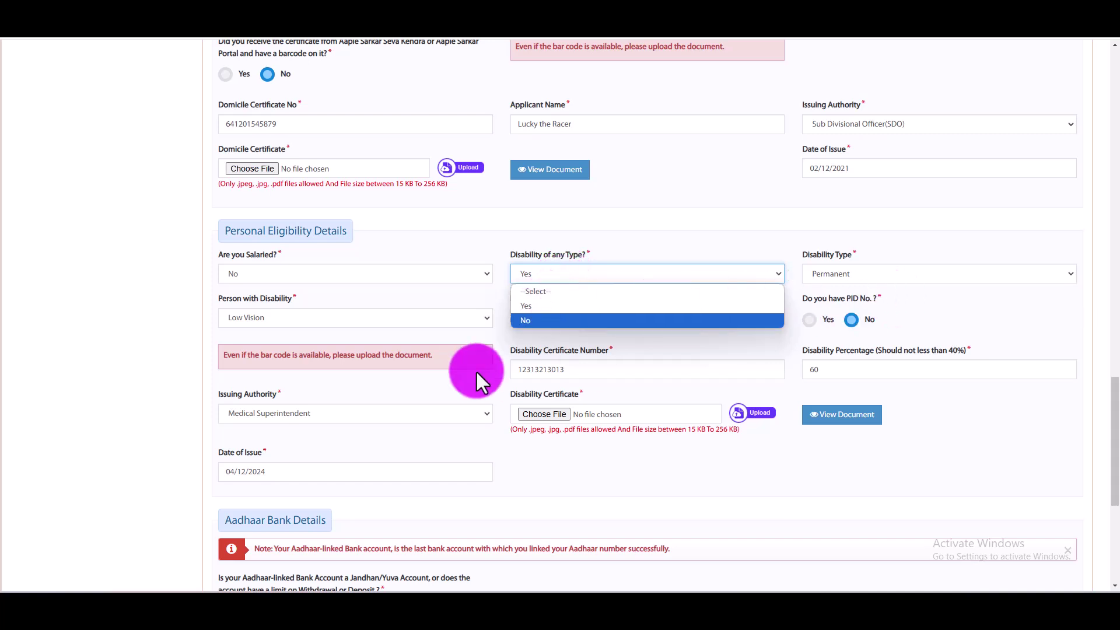
pyautogui.click(543, 320)
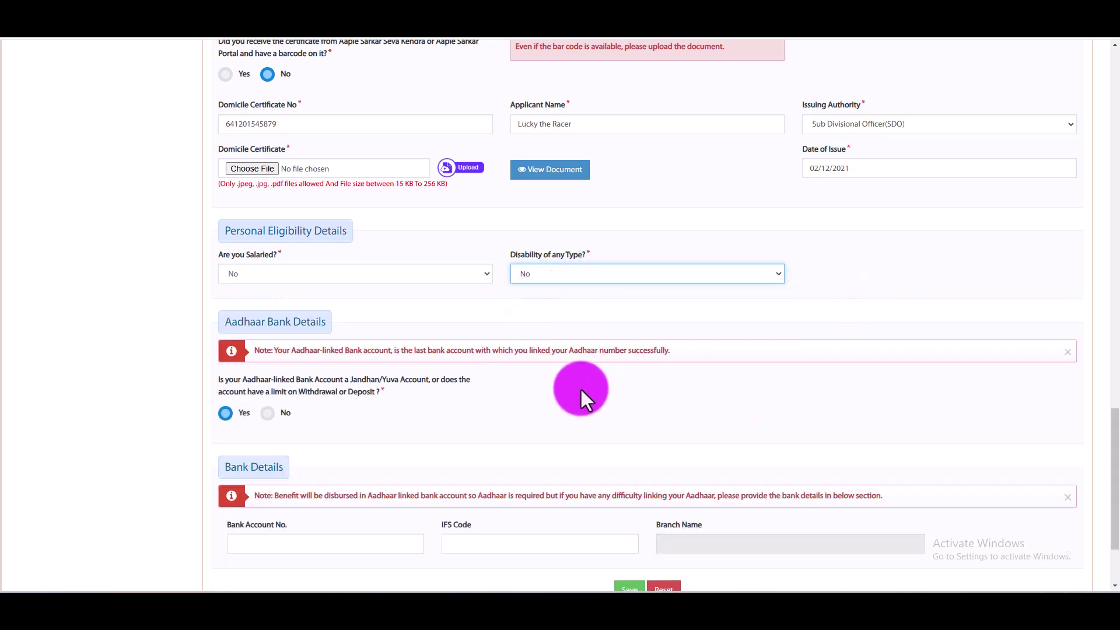
# Fill in the bank account number field under Bank Details and save the personal information form
pyautogui.scroll(-3, 435, 374)
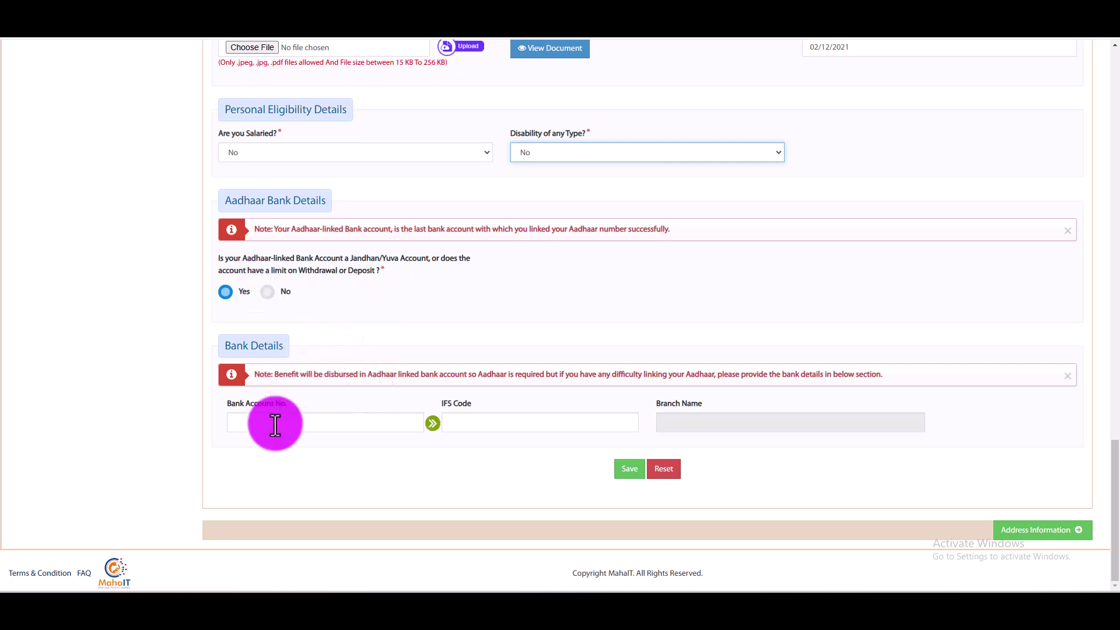
pyautogui.click(320, 422)
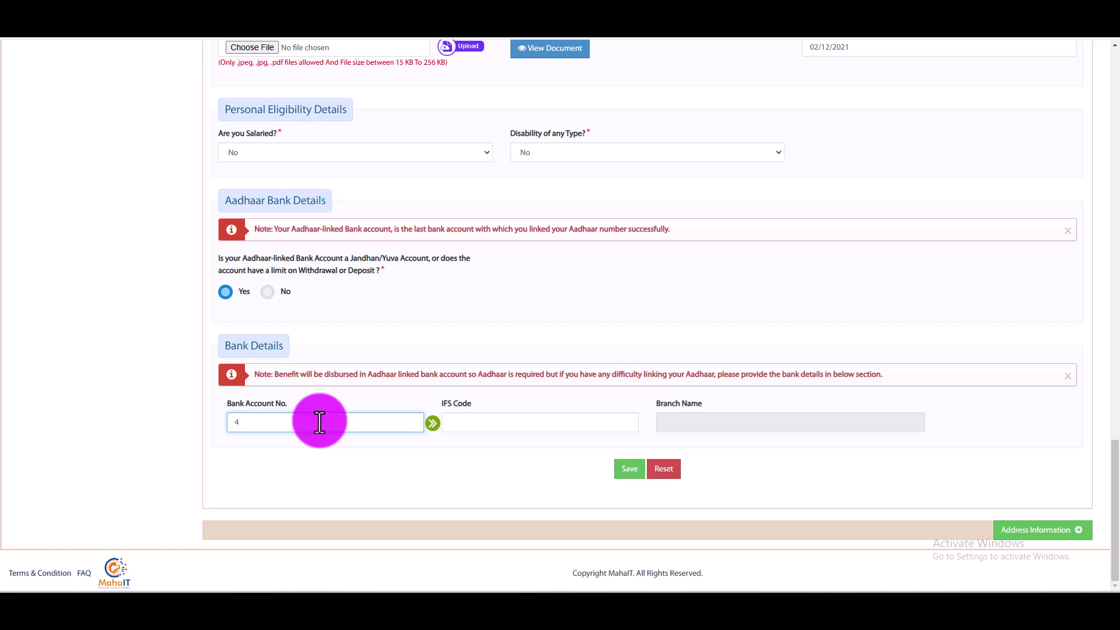
pyautogui.click(484, 422)
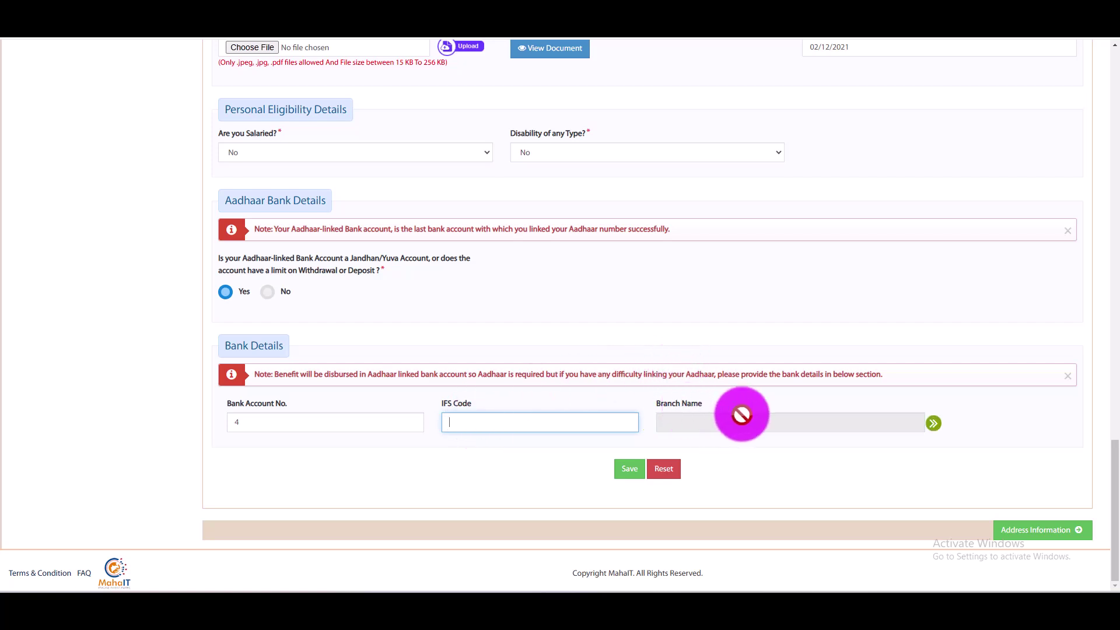
pyautogui.click(625, 470)
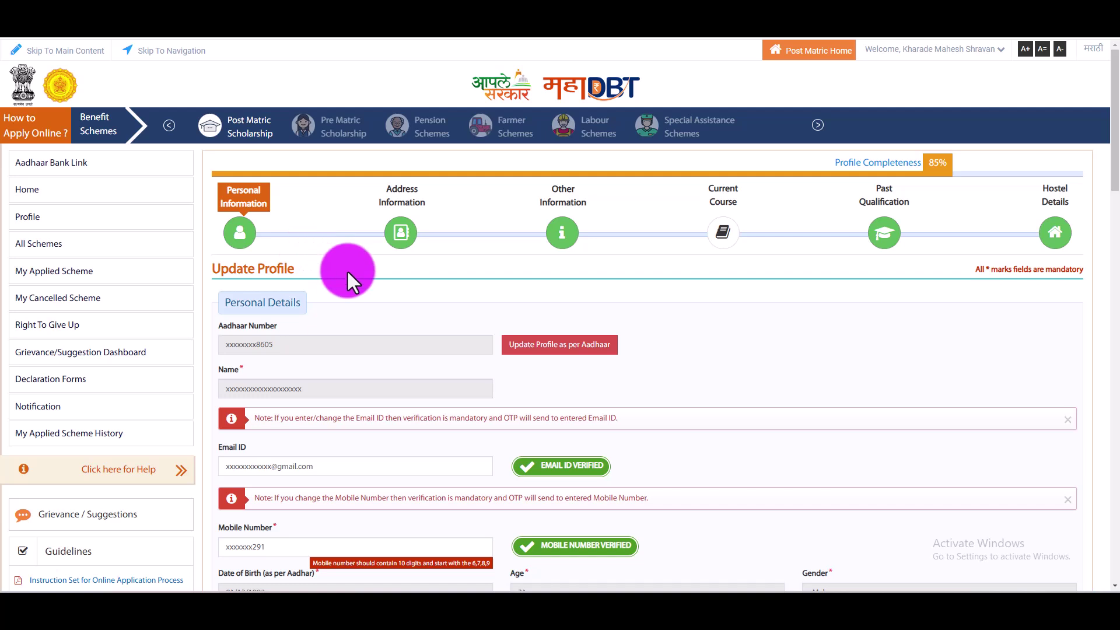
# Open the Address Information section of the profile
pyautogui.click(402, 237)
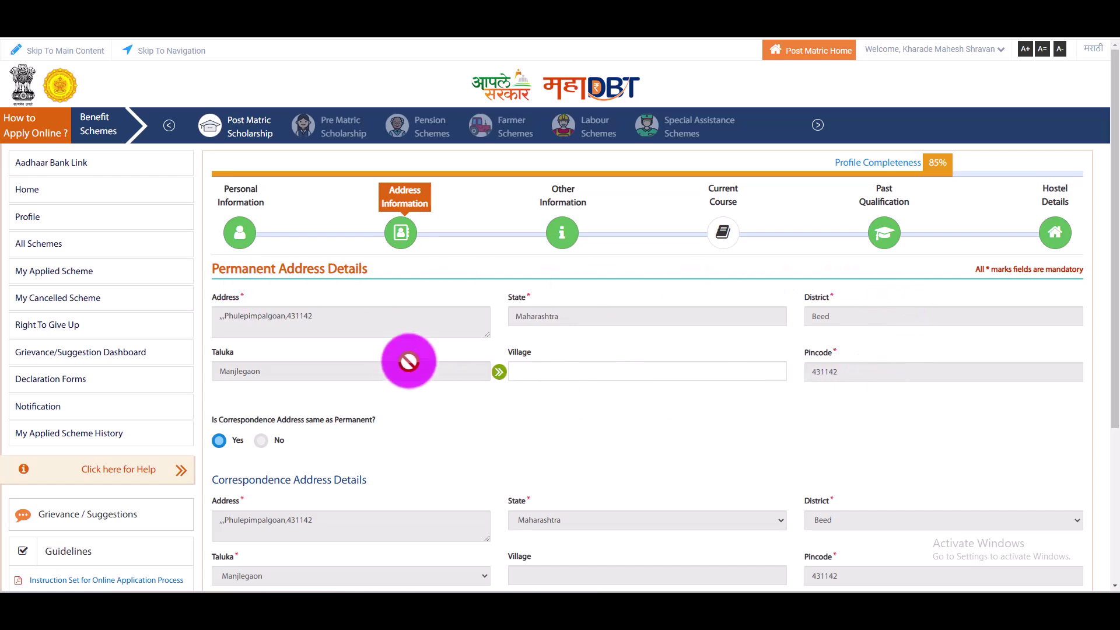
# Review the permanent and correspondence address details, then save the address form
pyautogui.scroll(-3, 227, 415)
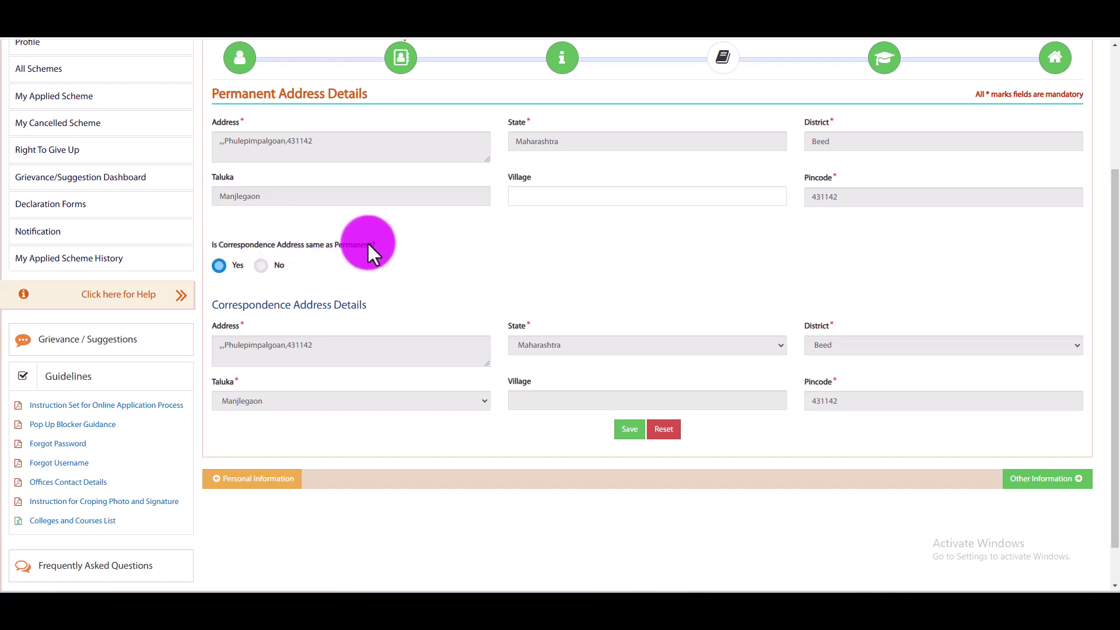
pyautogui.scroll(3, 366, 241)
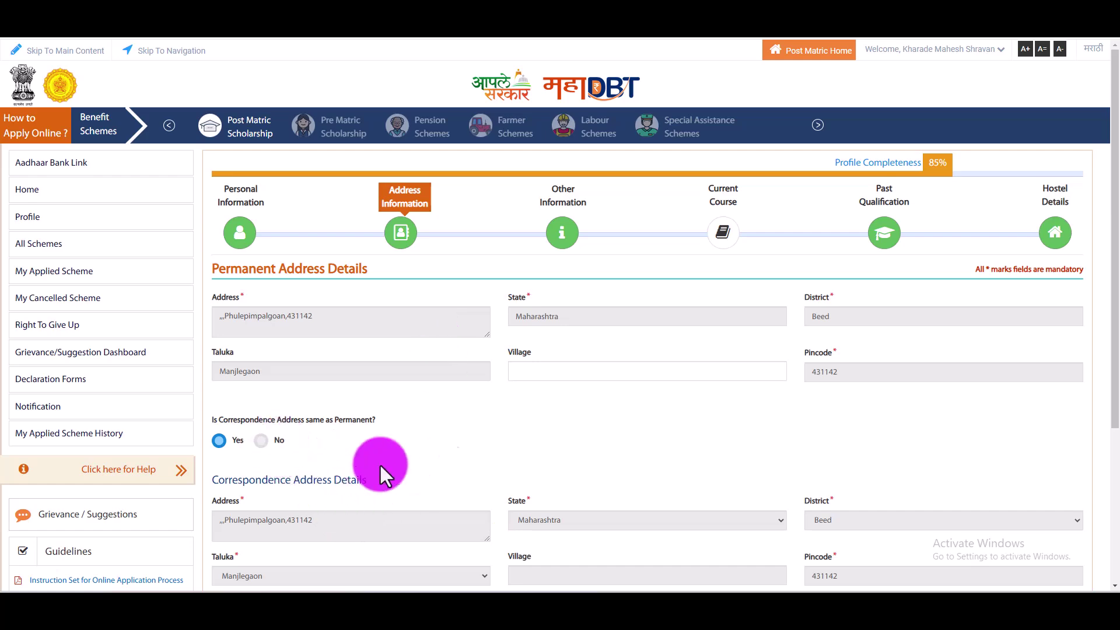
pyautogui.scroll(-3, 453, 390)
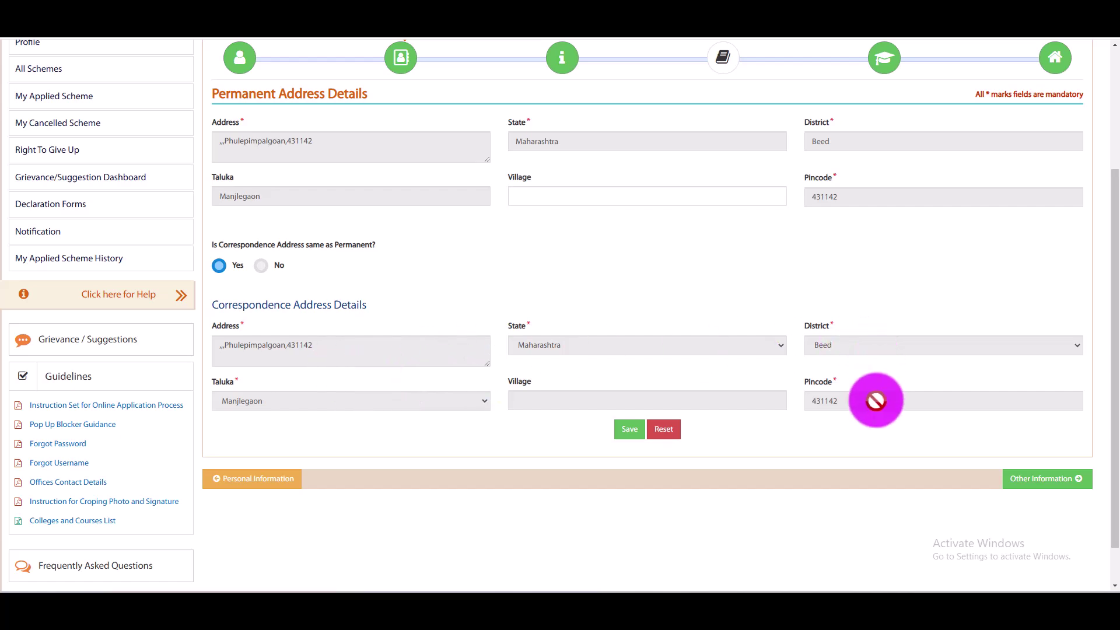
pyautogui.click(622, 430)
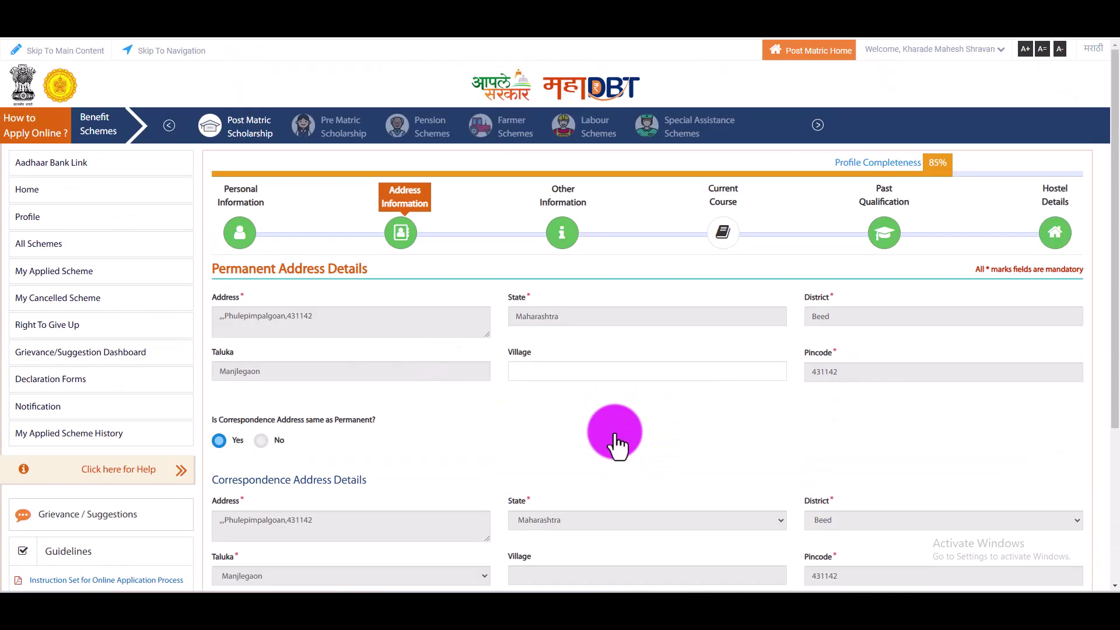
# In the Other Information section, check the father's occupation choices and set the father's "Is Salaried?" to No
pyautogui.click(564, 242)
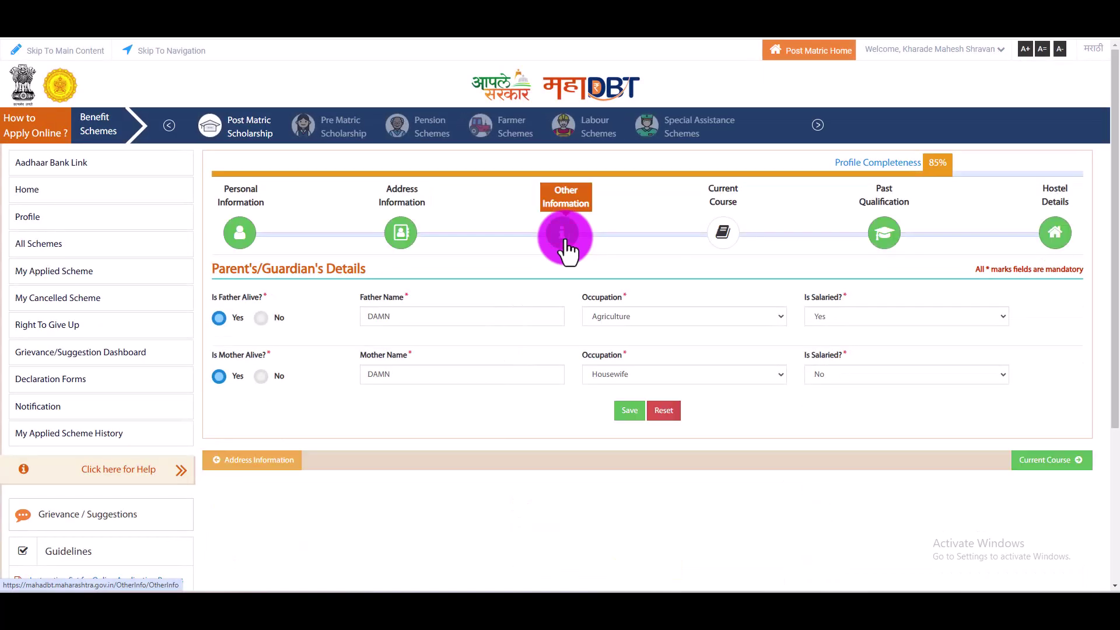
pyautogui.click(691, 318)
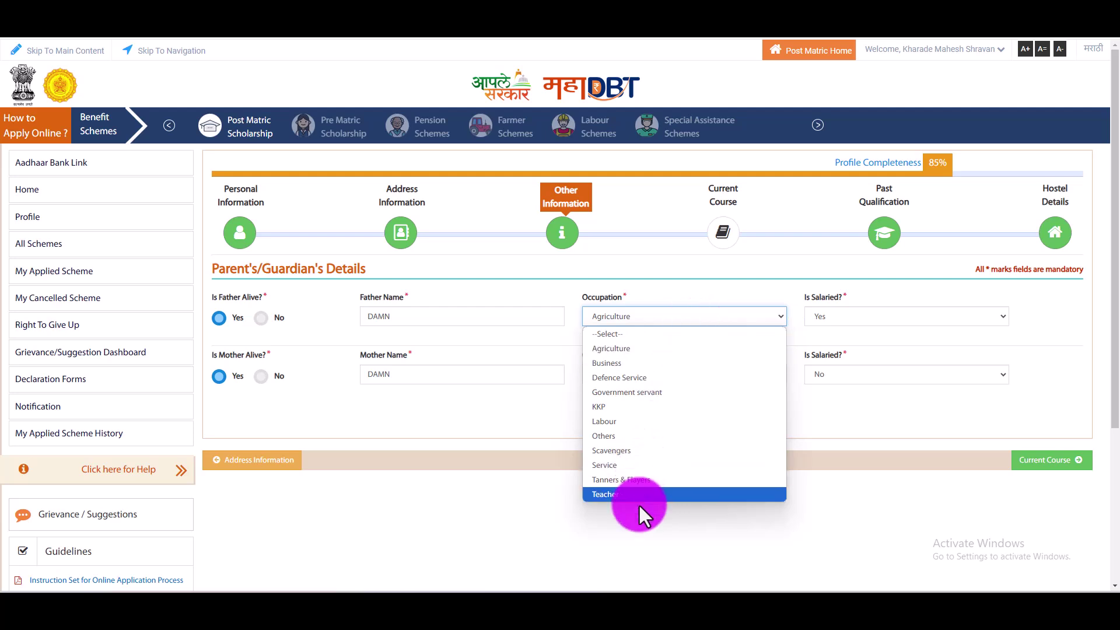
pyautogui.click(866, 313)
pyautogui.click(866, 313)
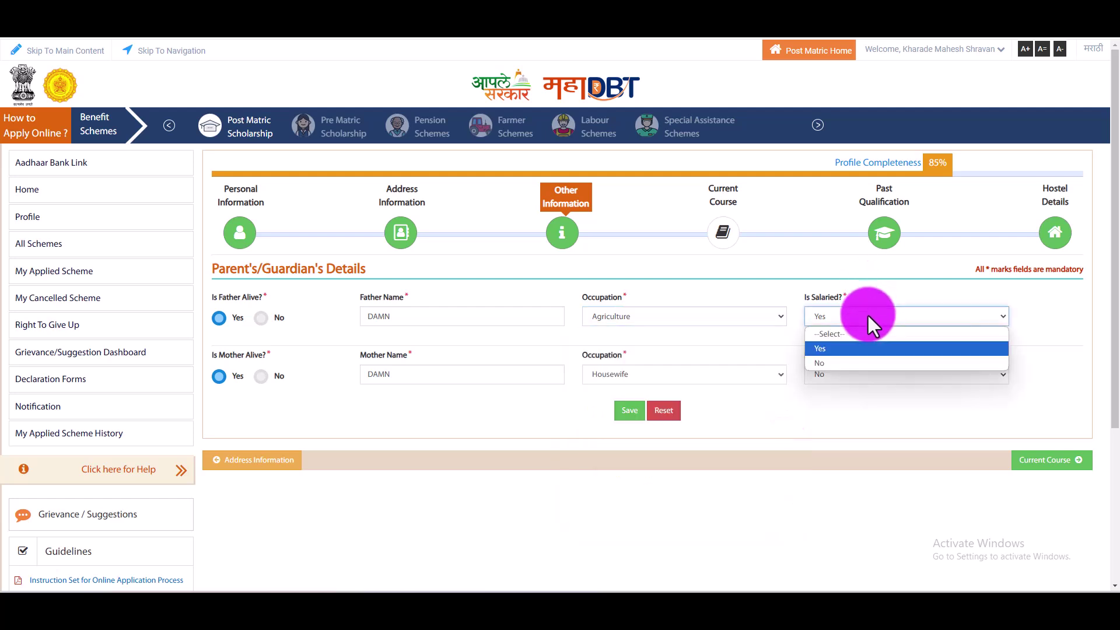
pyautogui.click(845, 362)
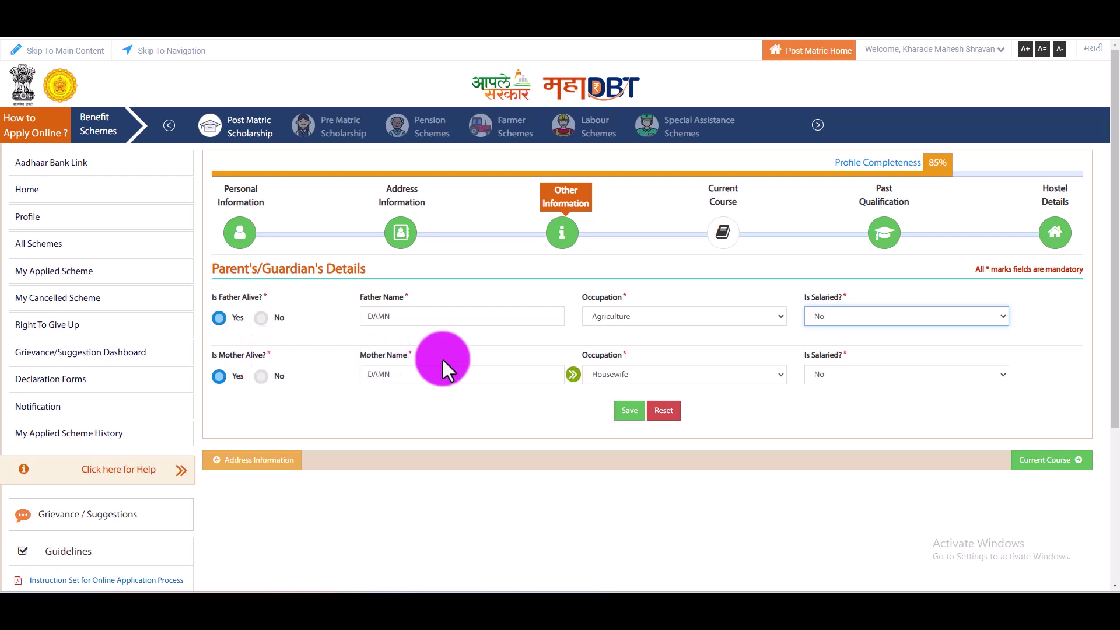
# Check the mother's name and occupation choices, then save the parent's/guardian's details and close the confirmation message
pyautogui.click(444, 374)
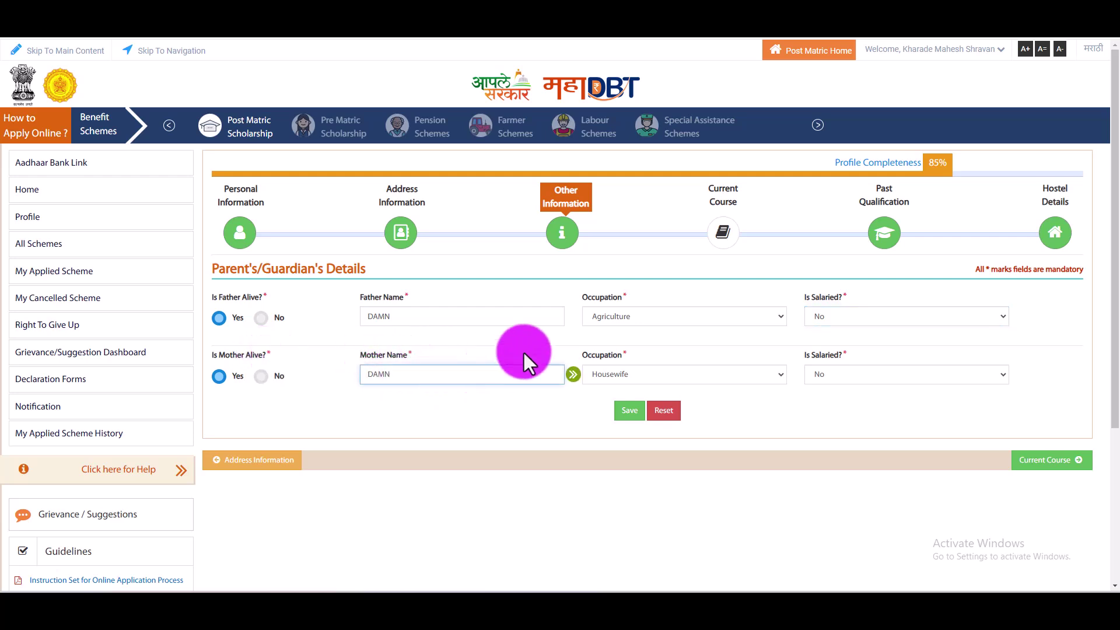
pyautogui.click(700, 374)
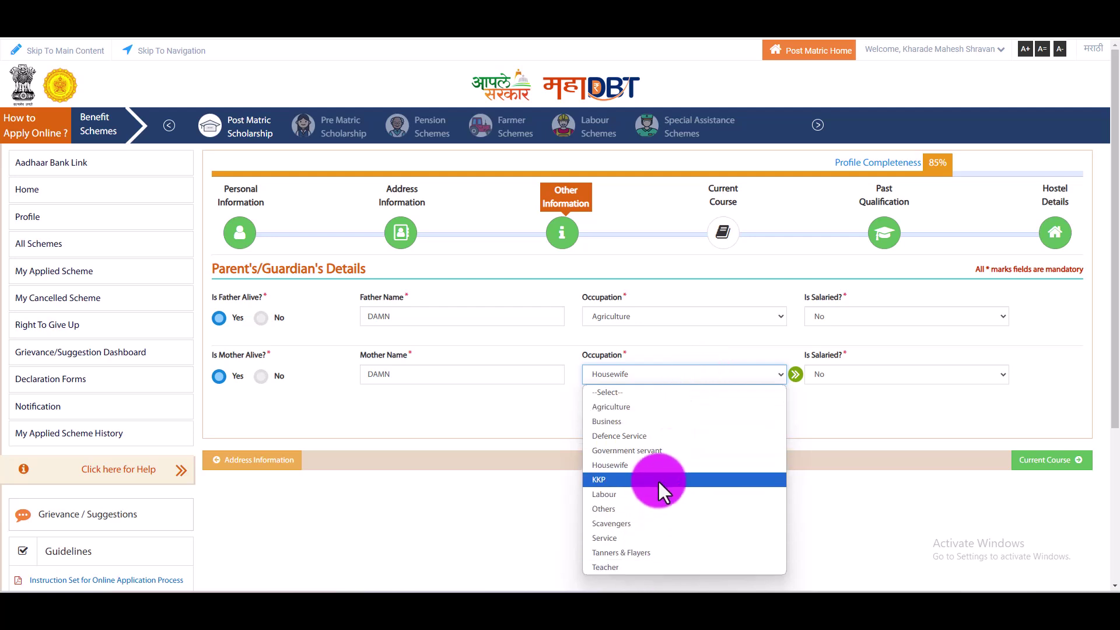
pyautogui.click(870, 418)
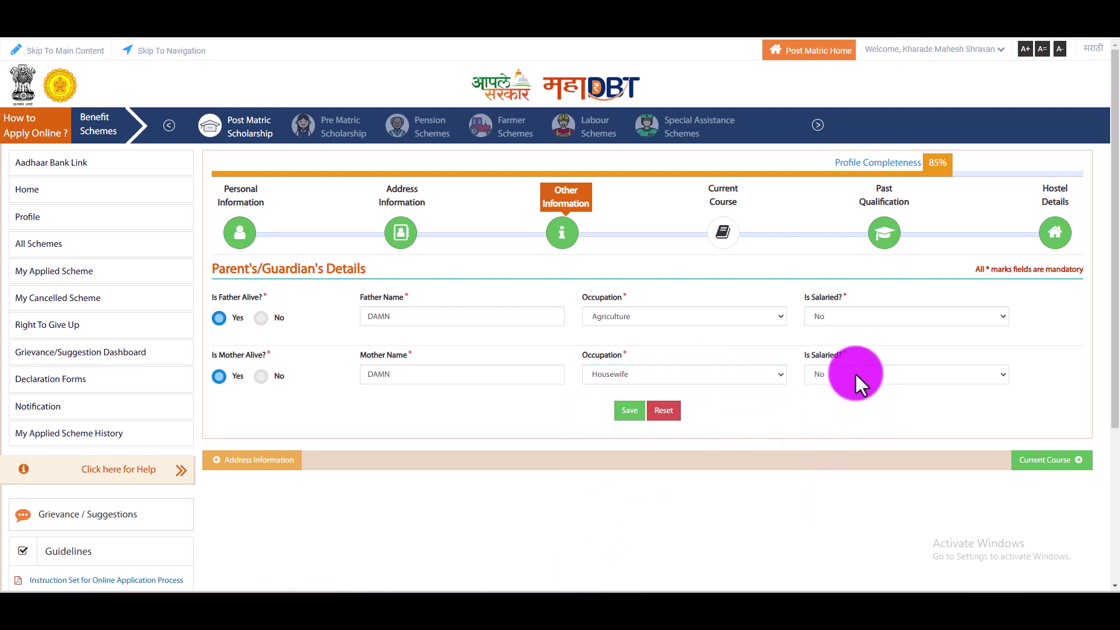
pyautogui.click(629, 410)
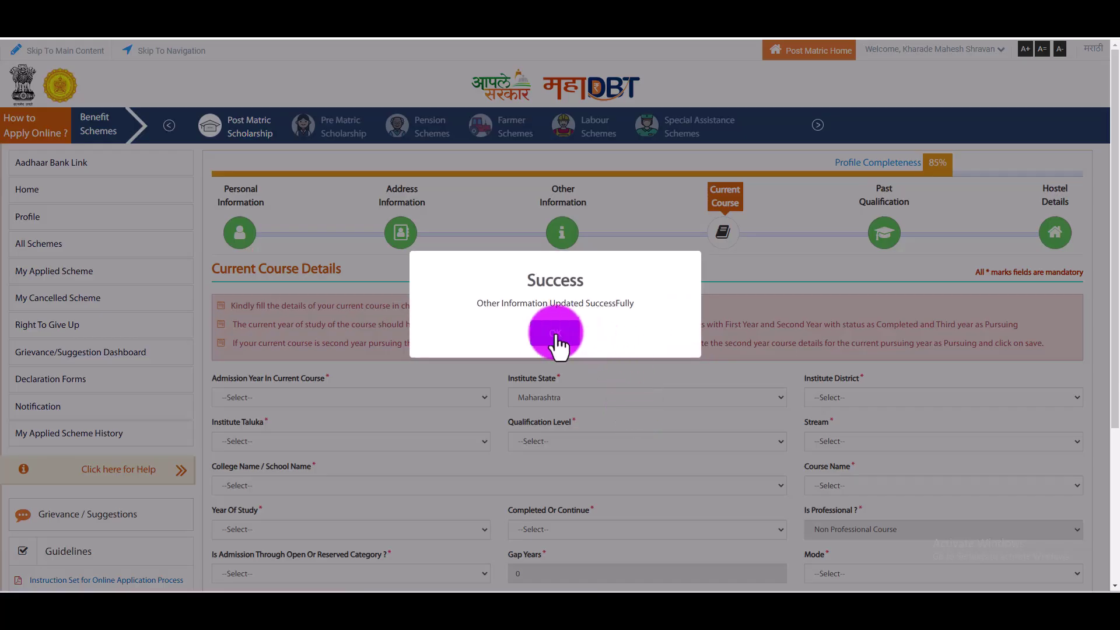
pyautogui.click(557, 330)
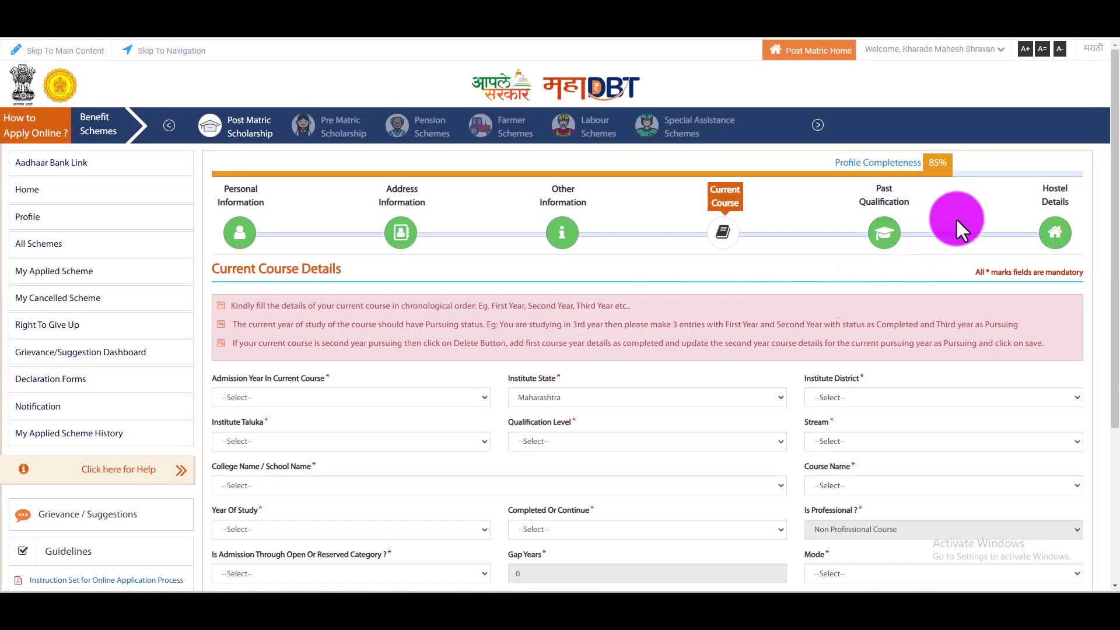
# Set the admission year in the Current Course details to 2024
pyautogui.click(718, 235)
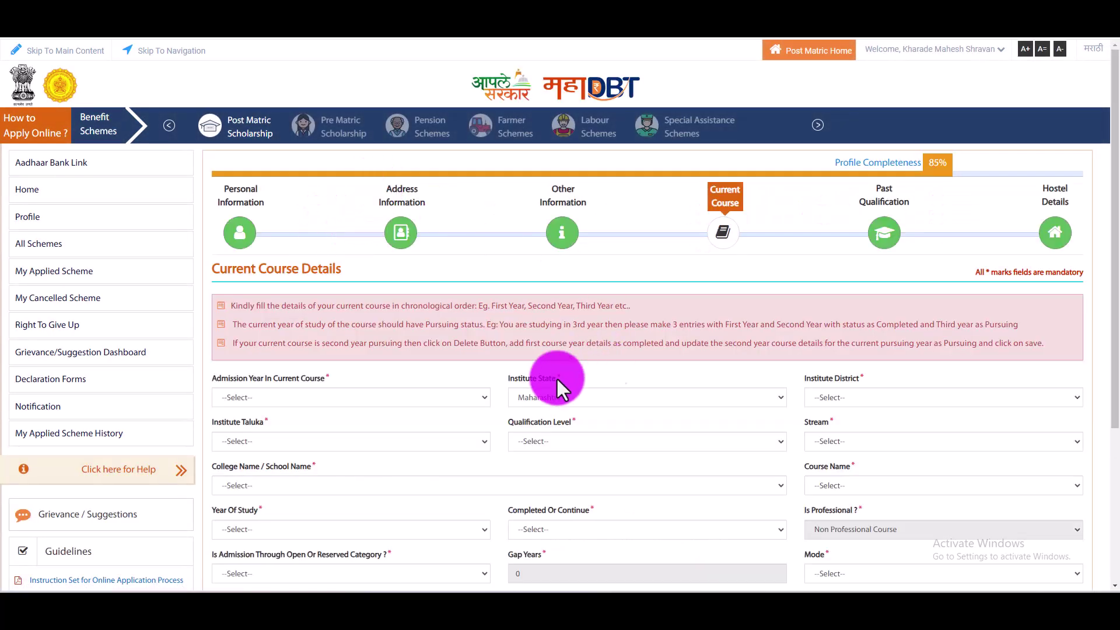
pyautogui.scroll(-3, 357, 353)
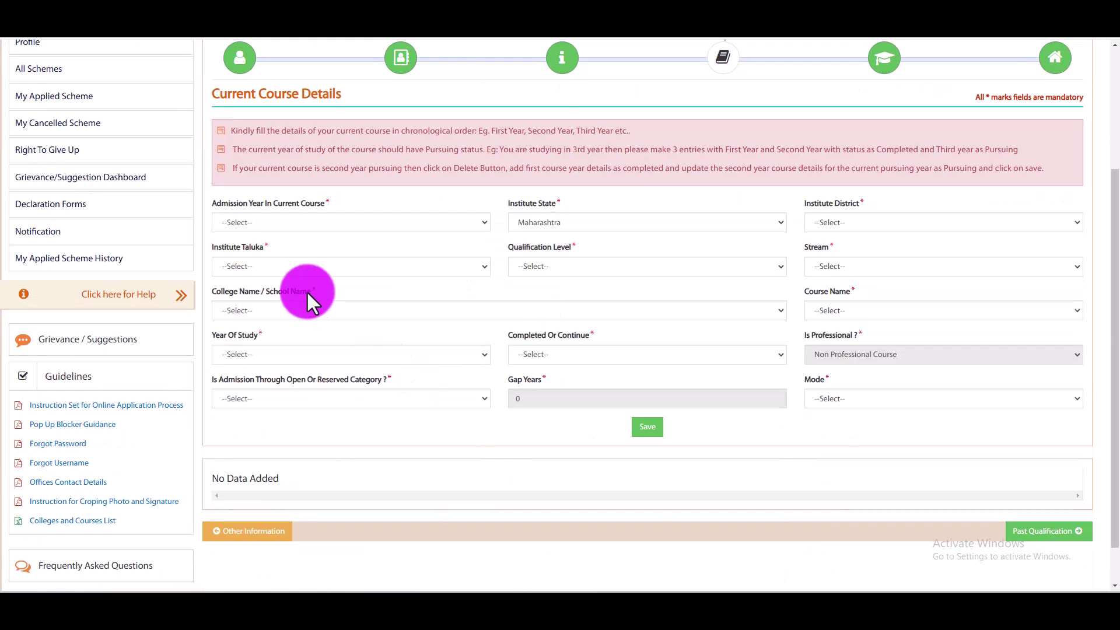
pyautogui.click(286, 223)
pyautogui.scroll(-15, 280, 356)
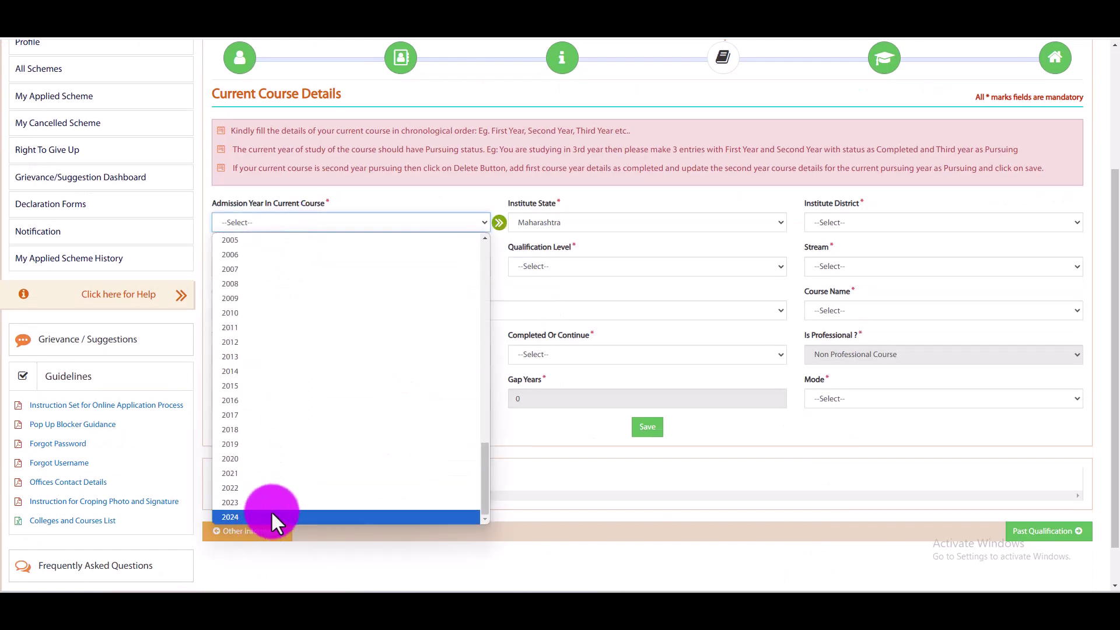
pyautogui.click(271, 516)
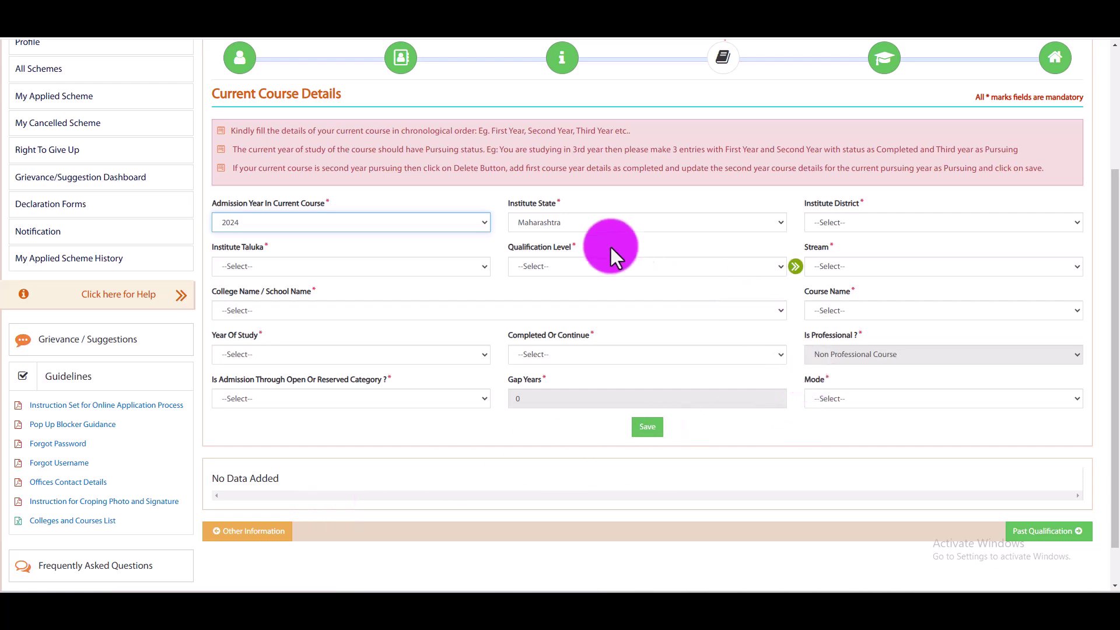
# Set the institute district to Beed and the institute taluka to Manjlegaon
pyautogui.click(946, 222)
pyautogui.press('m')
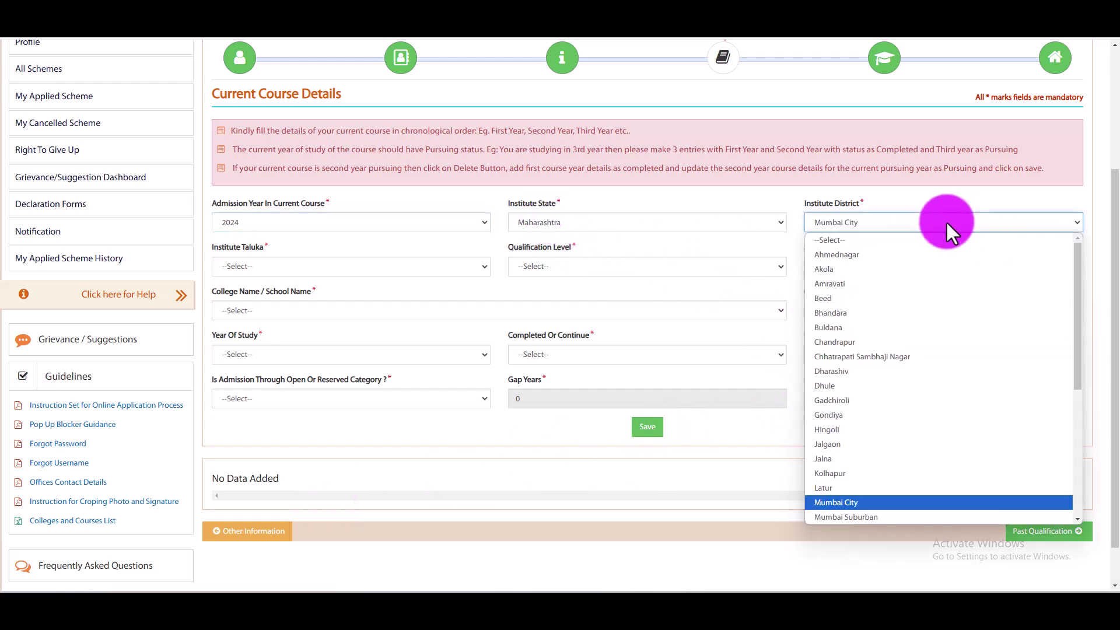
pyautogui.press('b')
pyautogui.press('Return')
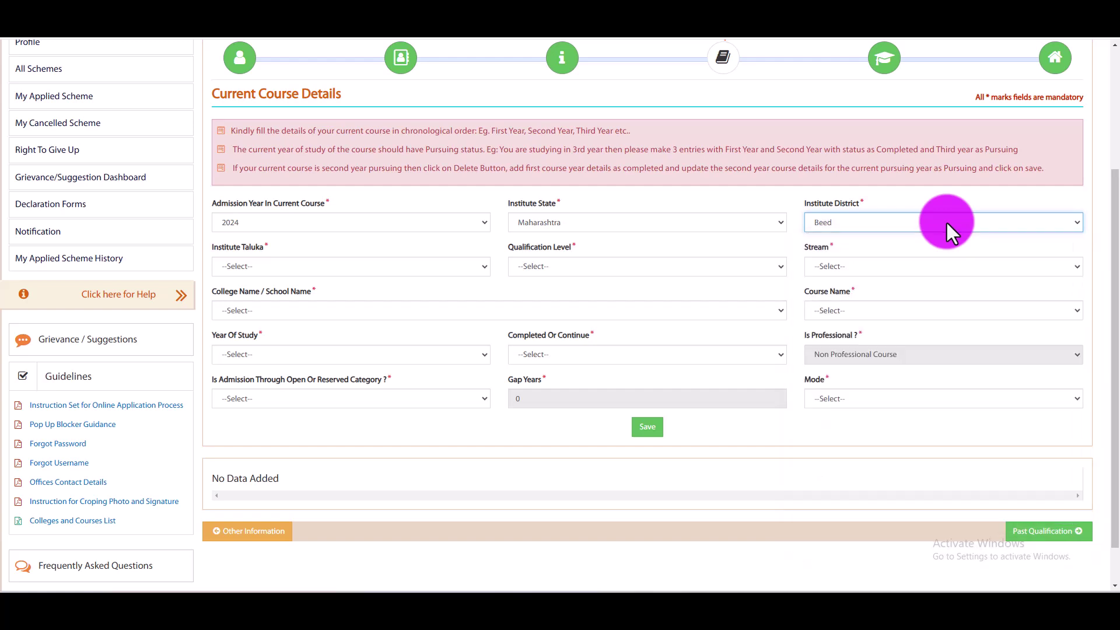
pyautogui.click(323, 270)
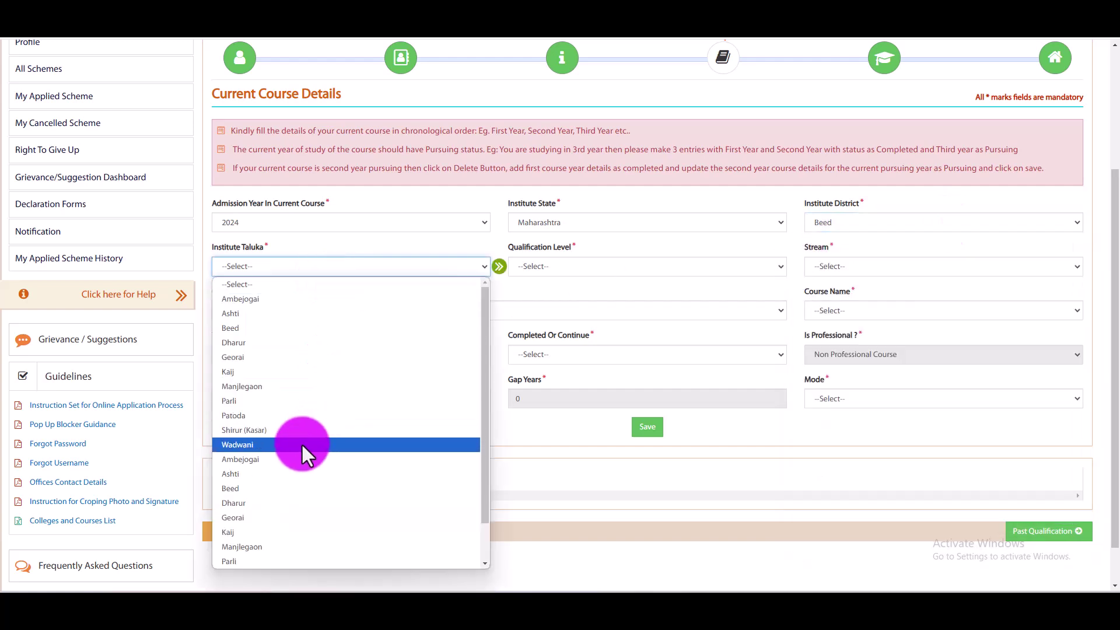
# Set the qualification level to Vocational Course and the stream to Other
pyautogui.click(628, 267)
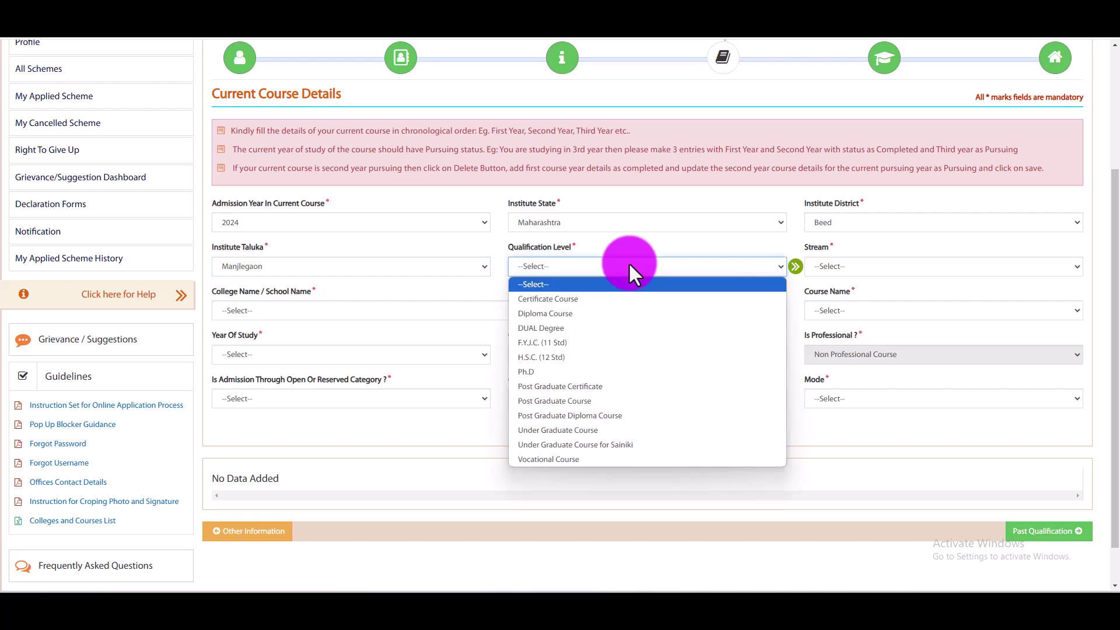
pyautogui.click(569, 459)
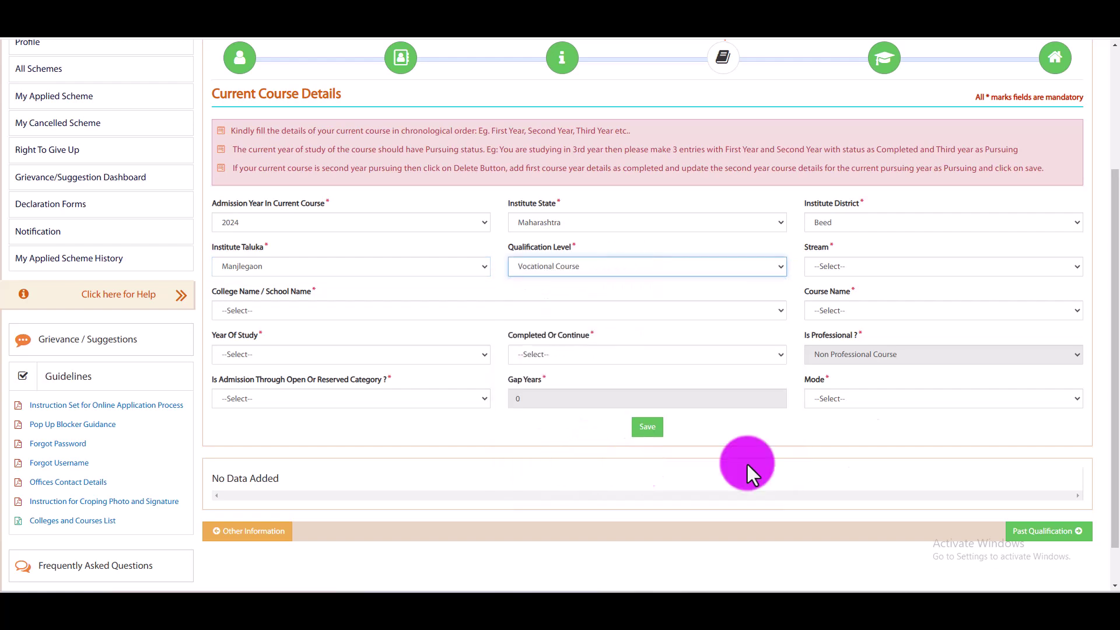
pyautogui.click(874, 268)
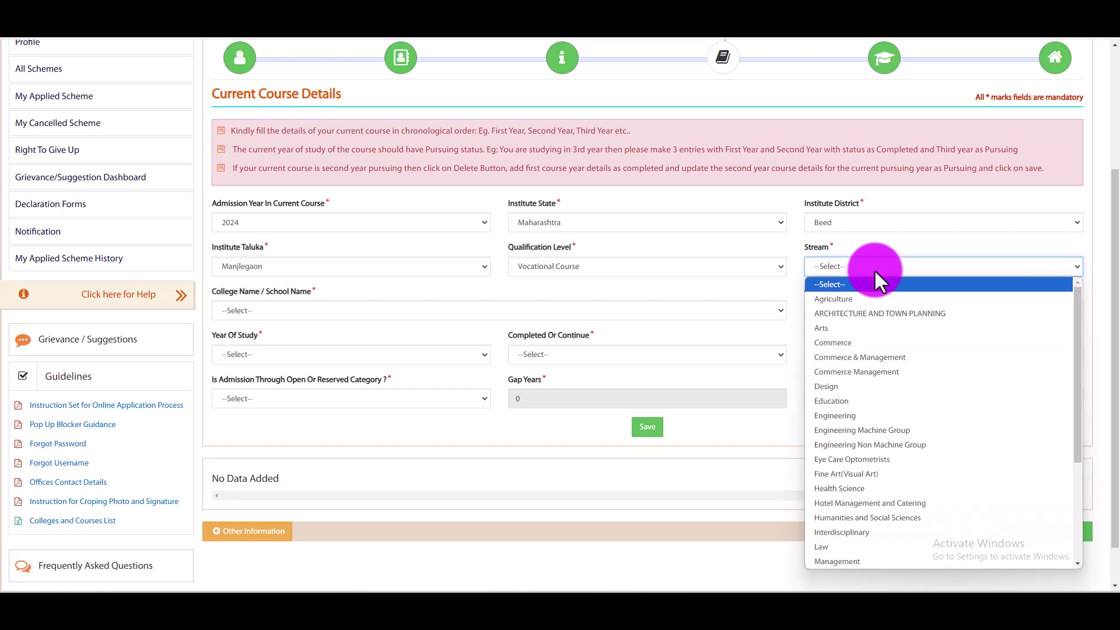
pyautogui.press('o')
pyautogui.press('Return')
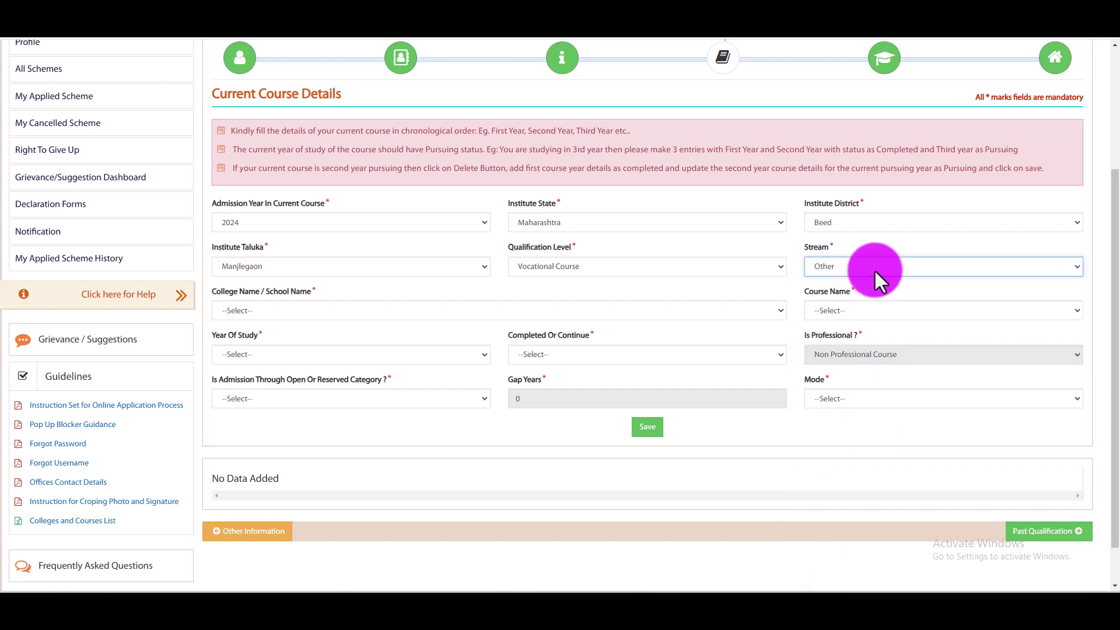
# Choose Govt ITI, Majalgaon, Dist: Beed as the college and Electrician-ITI (Aided) as the course
pyautogui.click(391, 315)
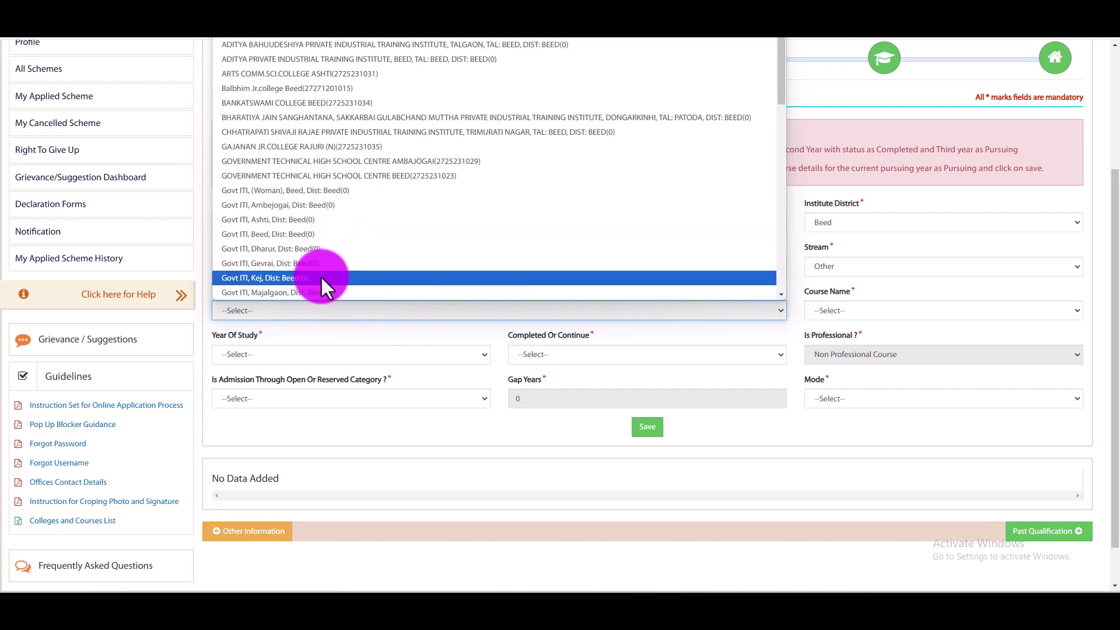
pyautogui.click(313, 290)
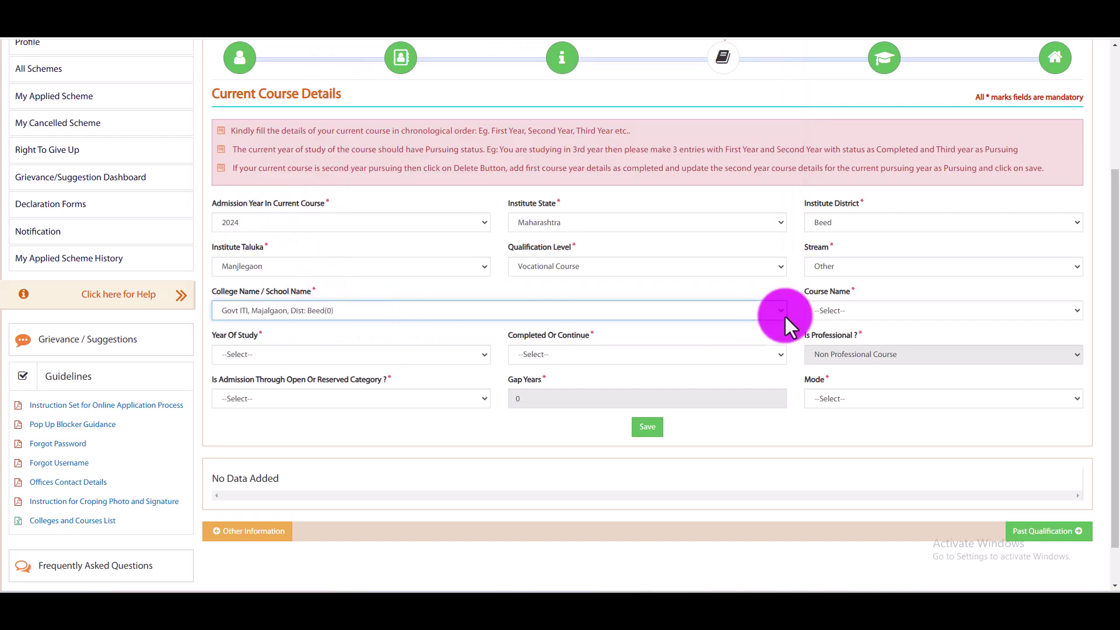
pyautogui.click(852, 316)
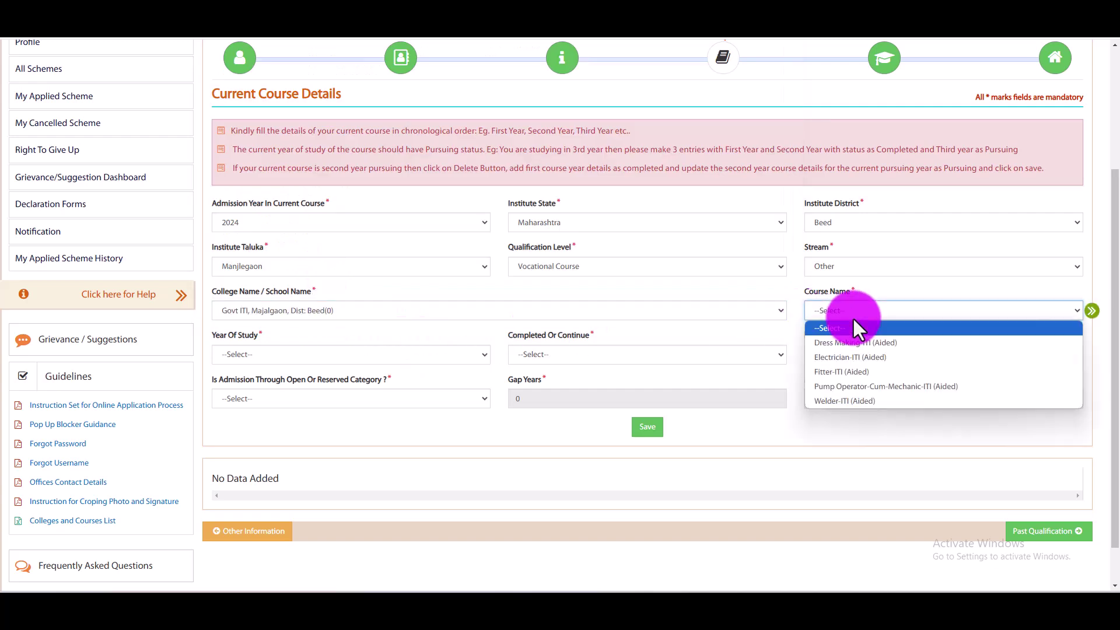
pyautogui.click(857, 356)
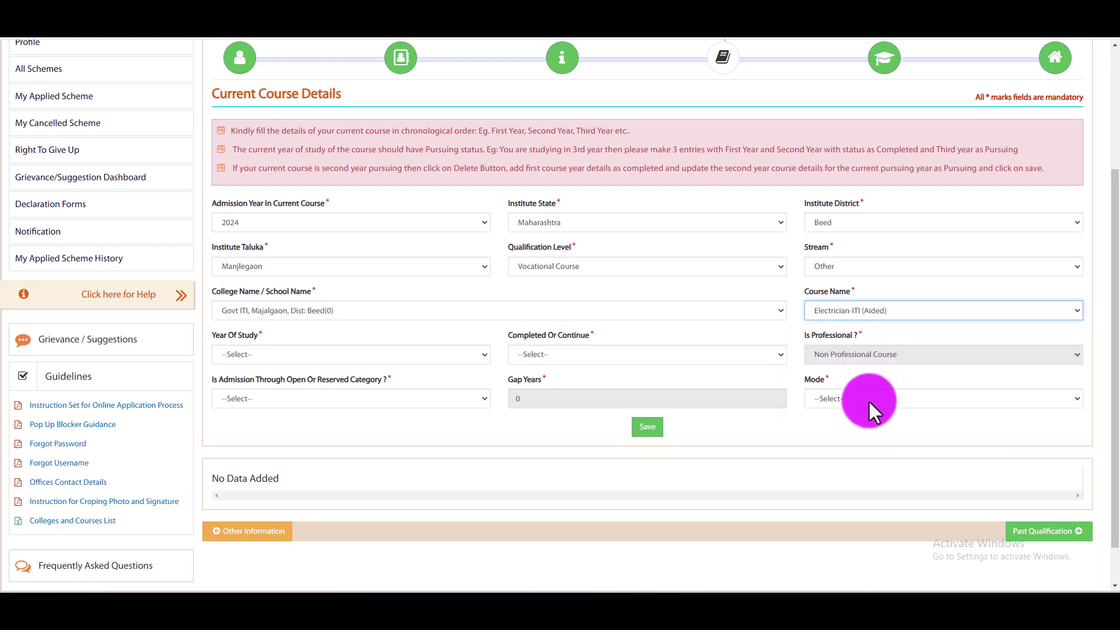
# Set the year of study to First Year with the status First Year Pursuing
pyautogui.click(338, 356)
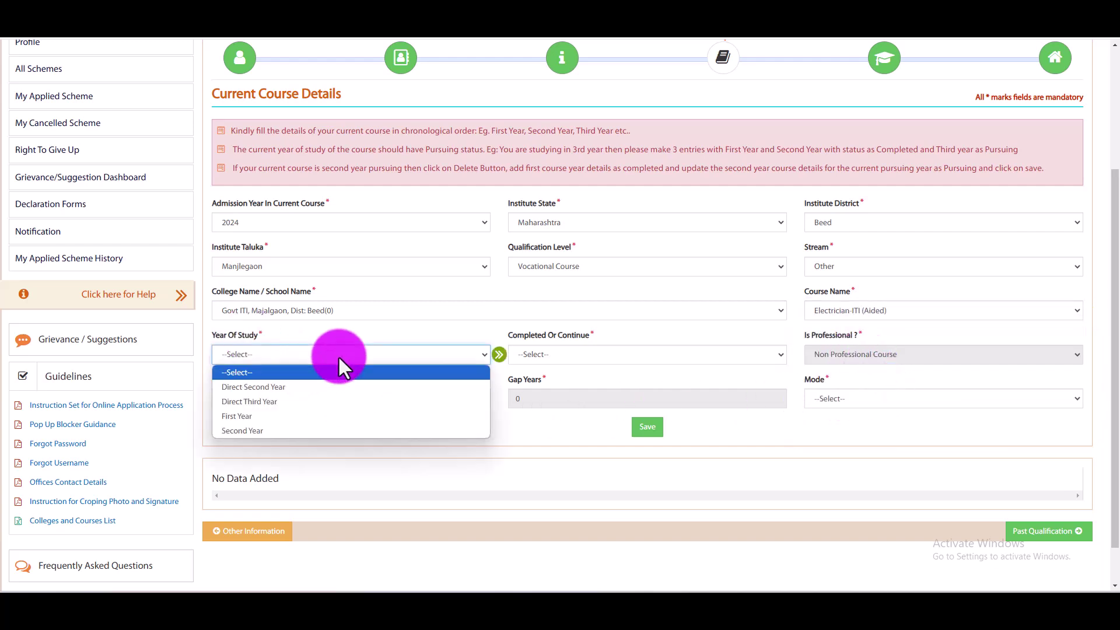
pyautogui.click(257, 415)
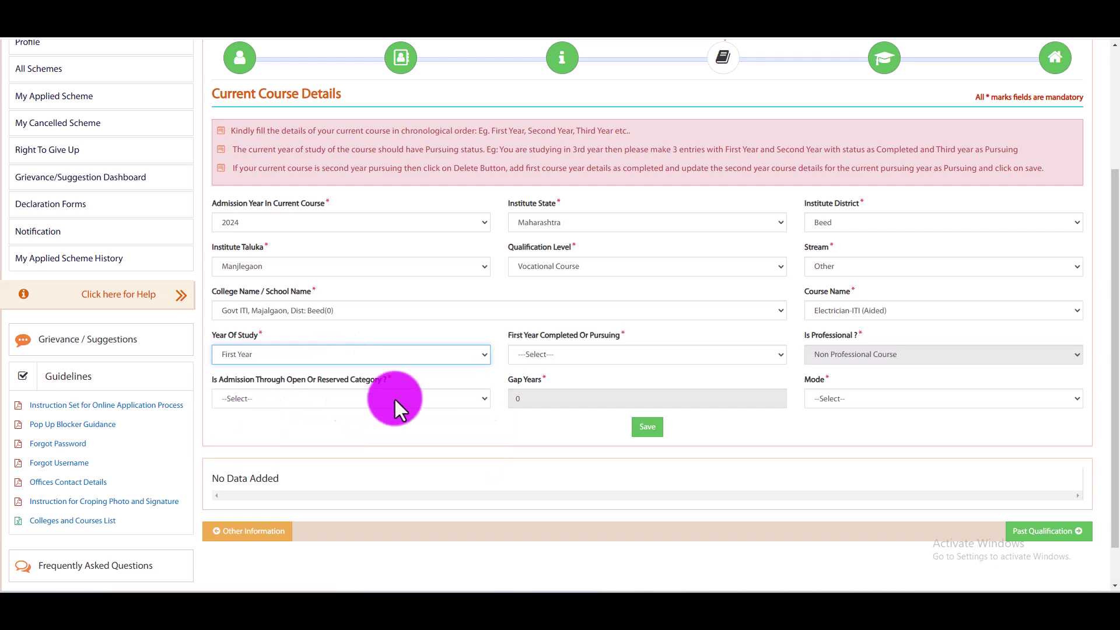
pyautogui.click(603, 355)
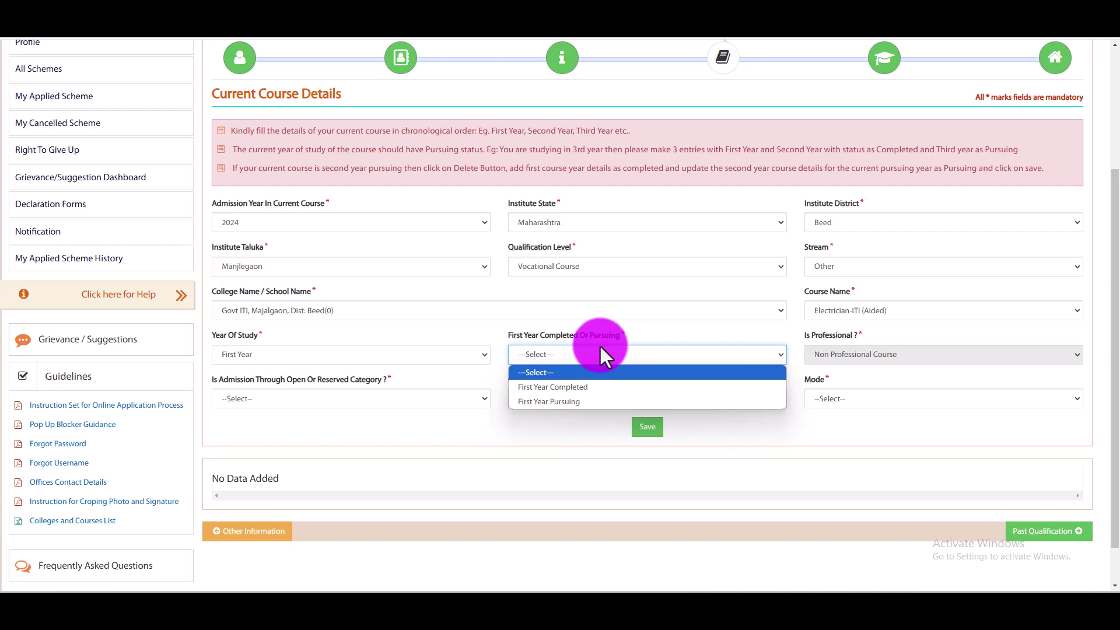
pyautogui.click(586, 400)
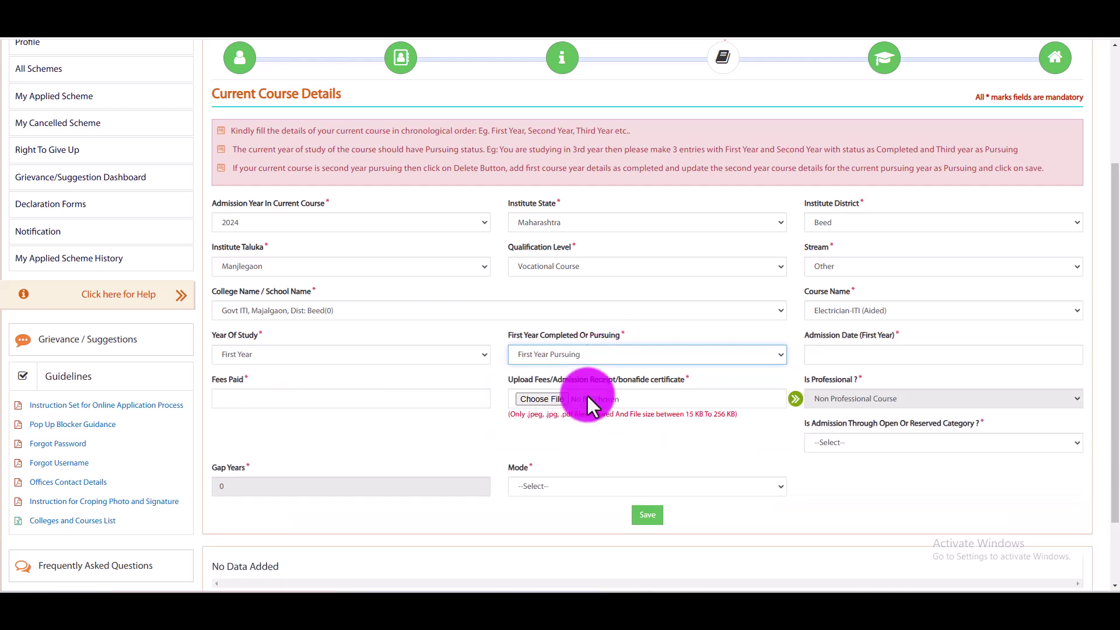
# Set the first-year admission date to 05/09/2024 and enter 25000 as the fees paid
pyautogui.click(877, 363)
pyautogui.click(815, 210)
pyautogui.click(815, 210)
pyautogui.click(816, 210)
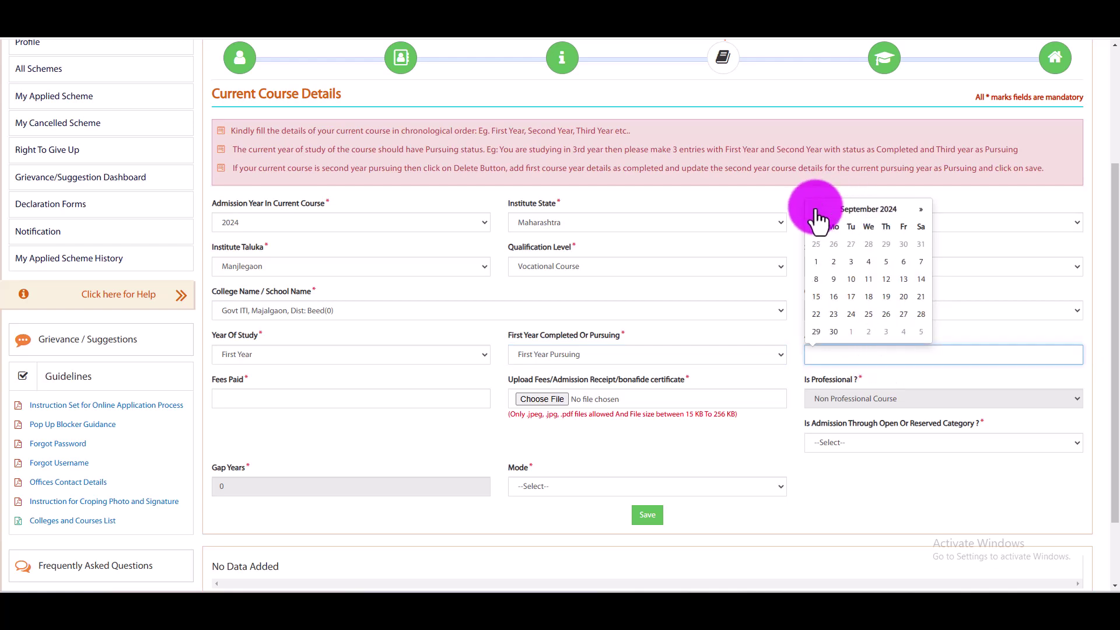
pyautogui.click(887, 262)
pyautogui.click(273, 395)
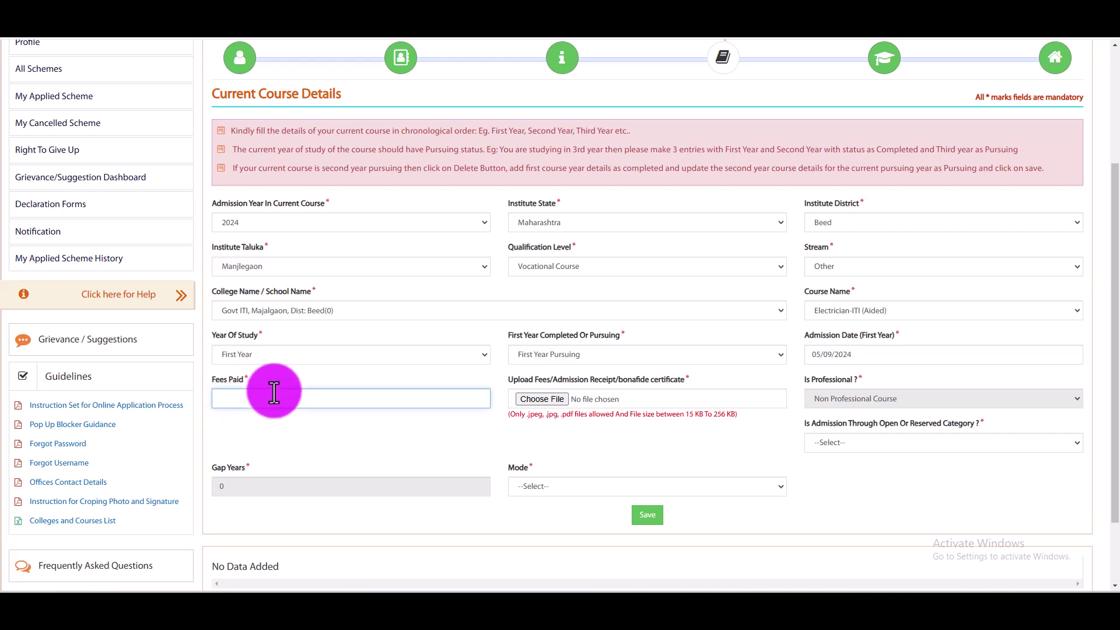
pyautogui.write('25000')
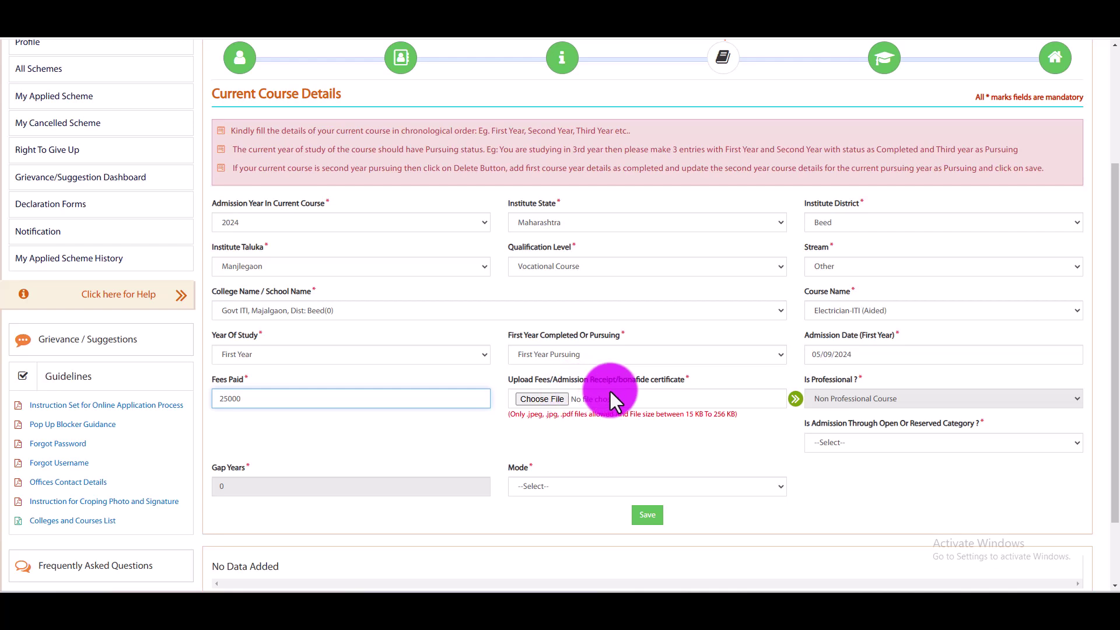
# Set the admission category to (OBC) Other Backward Class and the course mode to Regular
pyautogui.click(884, 445)
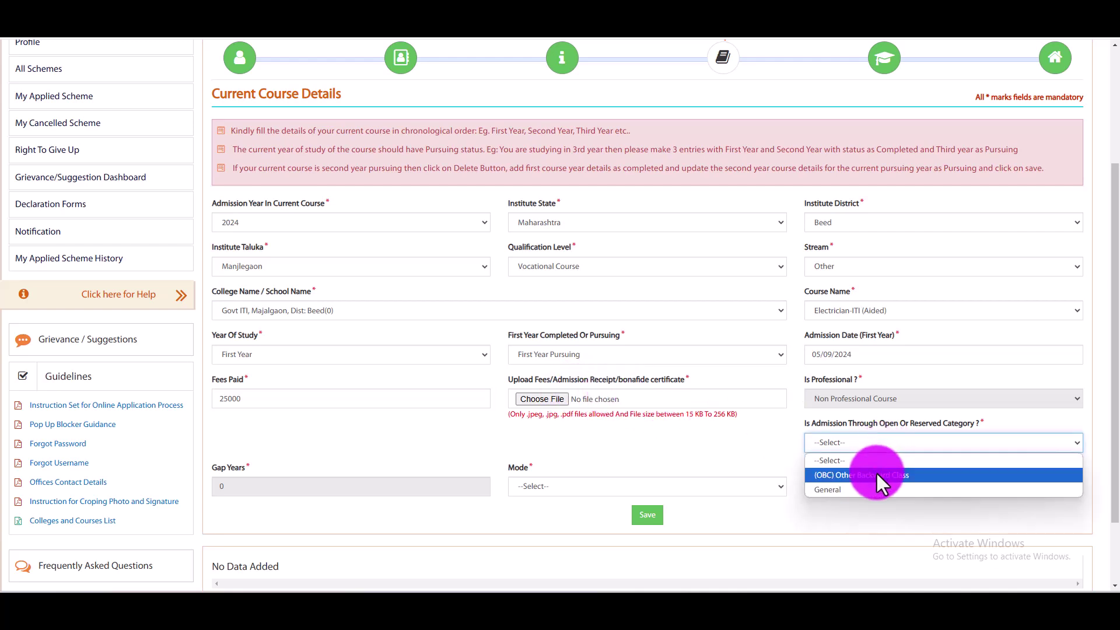
pyautogui.click(876, 475)
pyautogui.click(586, 482)
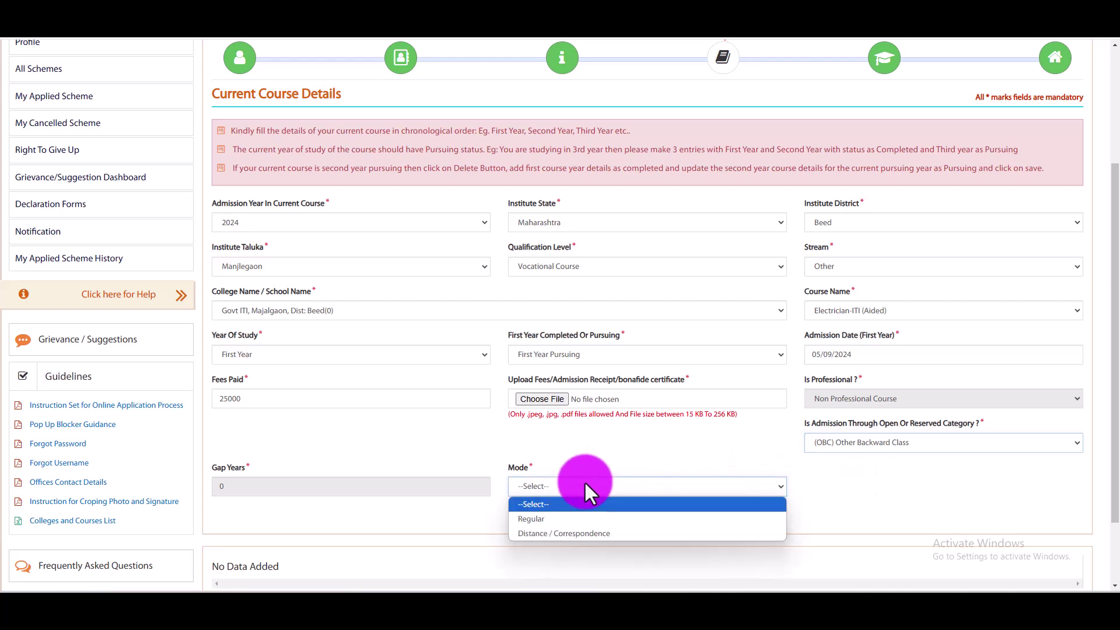
pyautogui.click(539, 519)
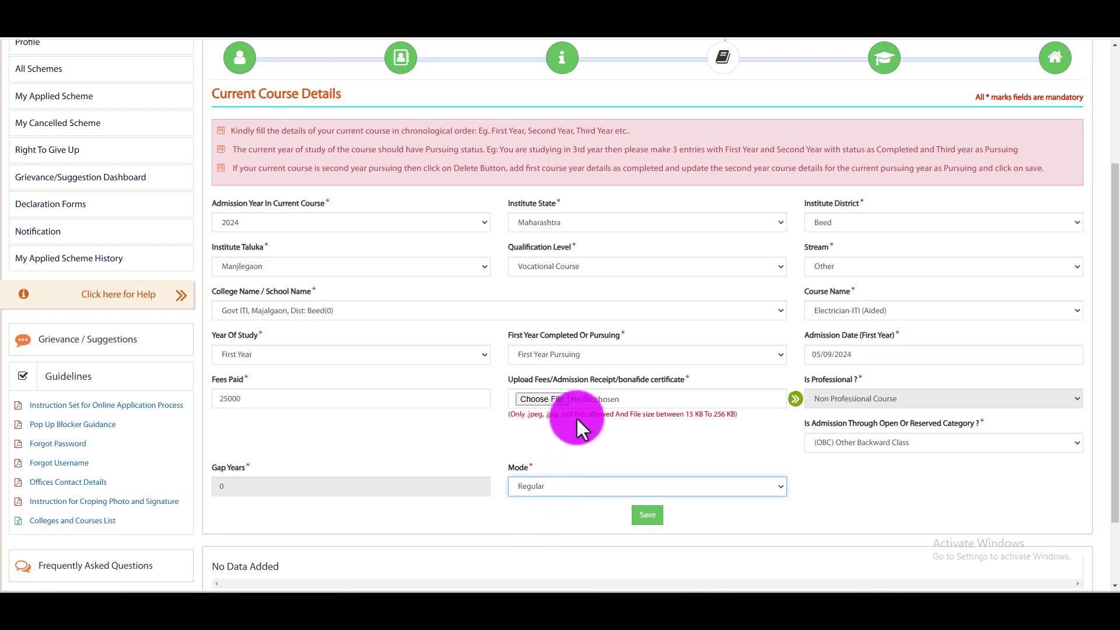
# Attach download.pdf from the Desktop as the fees/admission receipt and save the current course details
pyautogui.click(359, 128)
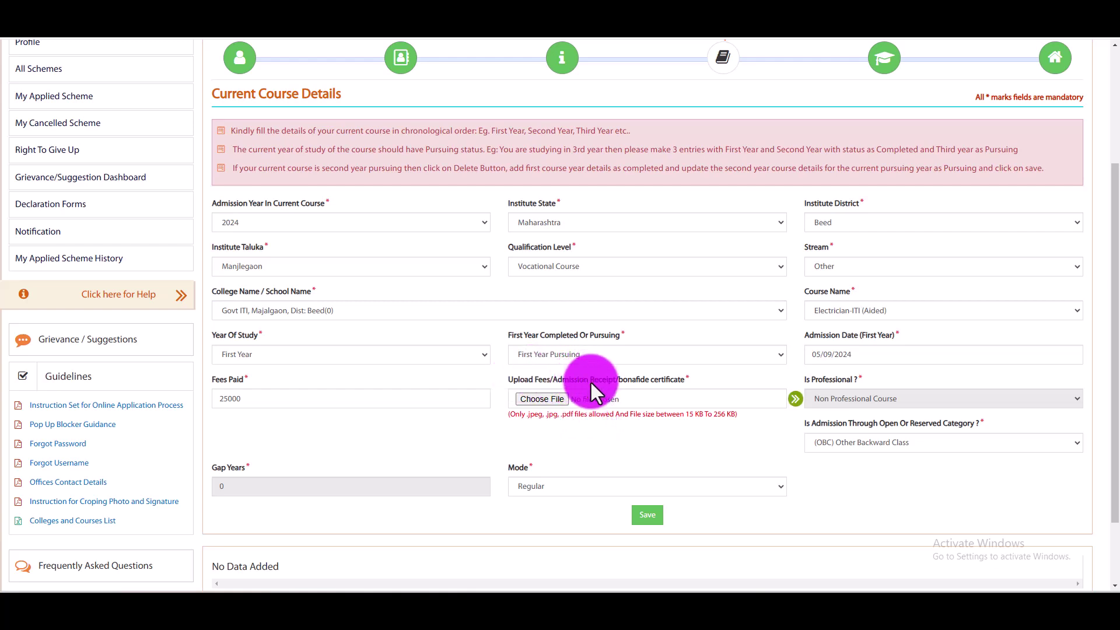
pyautogui.click(557, 404)
pyautogui.moveTo(343, 1); pyautogui.dragTo(725, 159)
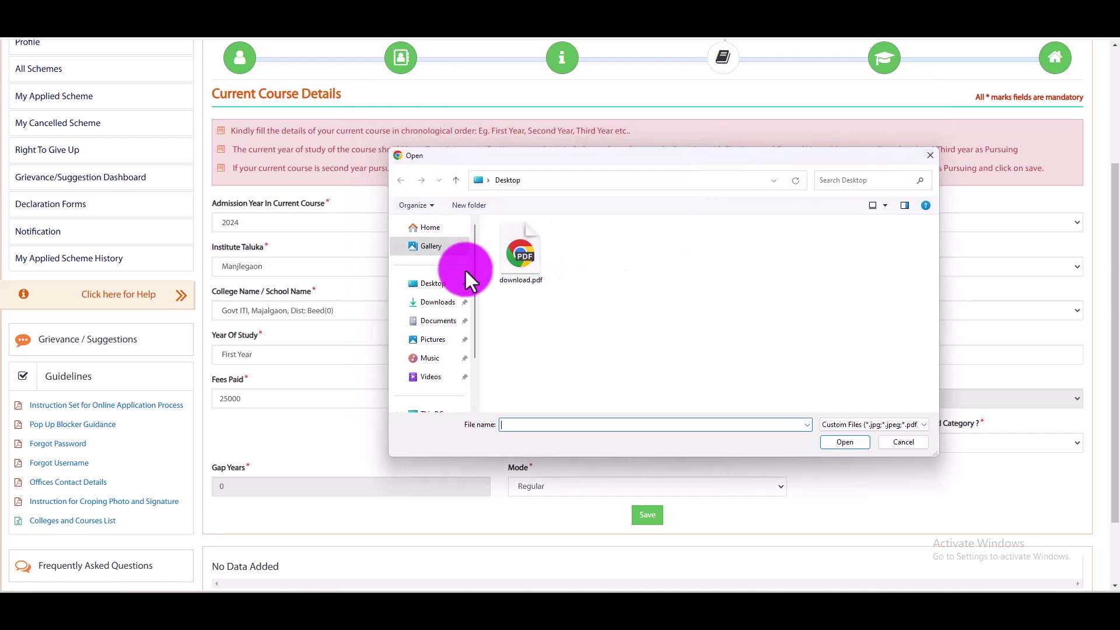
pyautogui.click(435, 284)
pyautogui.click(534, 261)
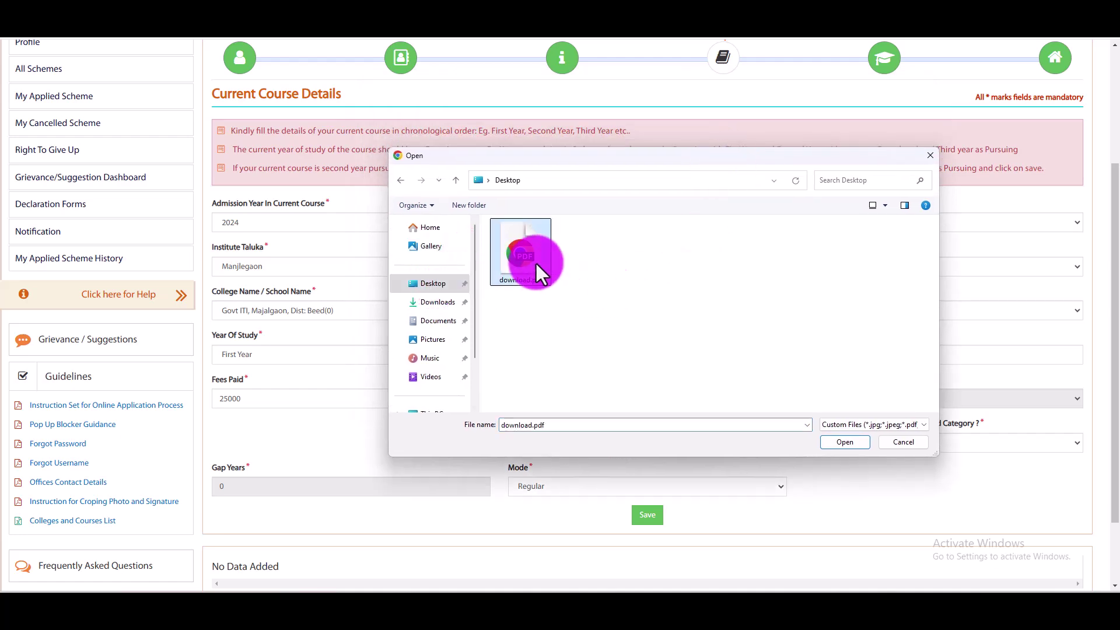
pyautogui.click(852, 443)
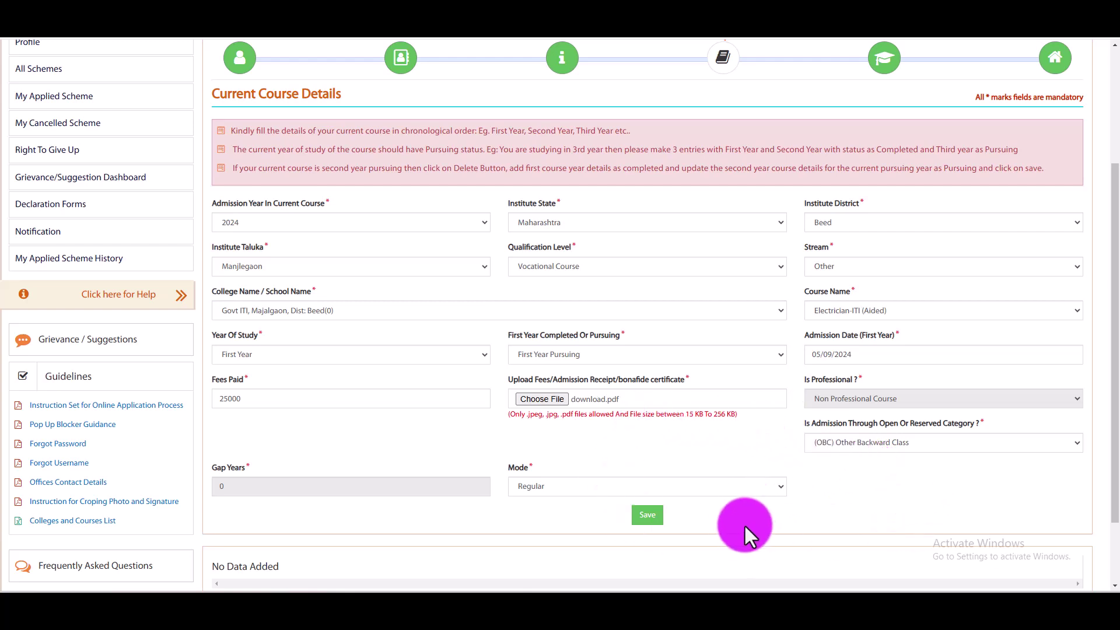
pyautogui.click(656, 519)
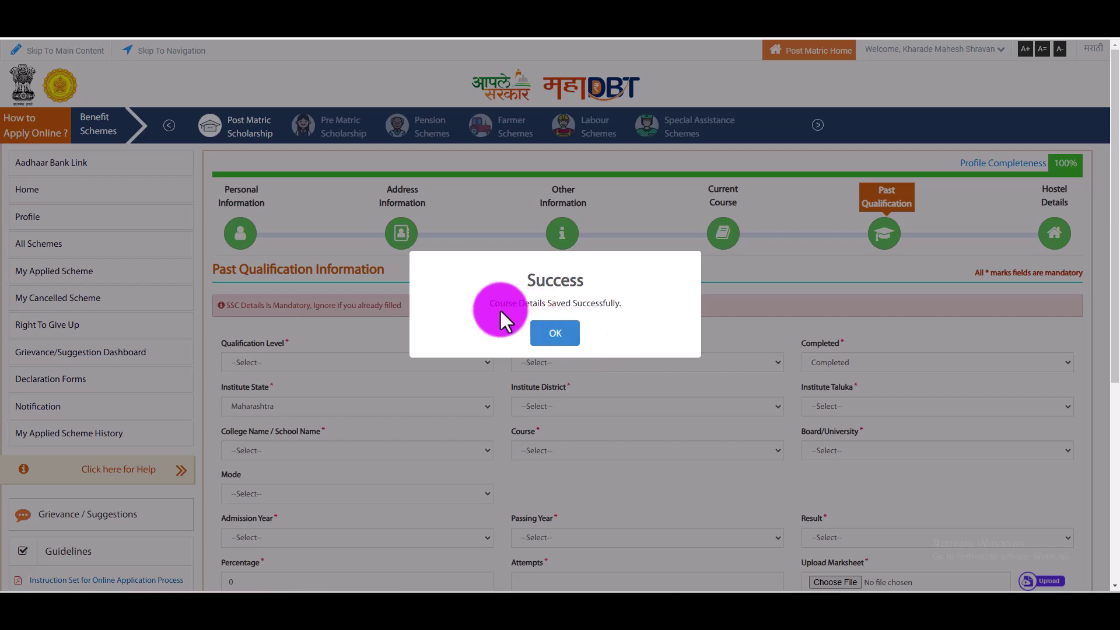
pyautogui.click(570, 330)
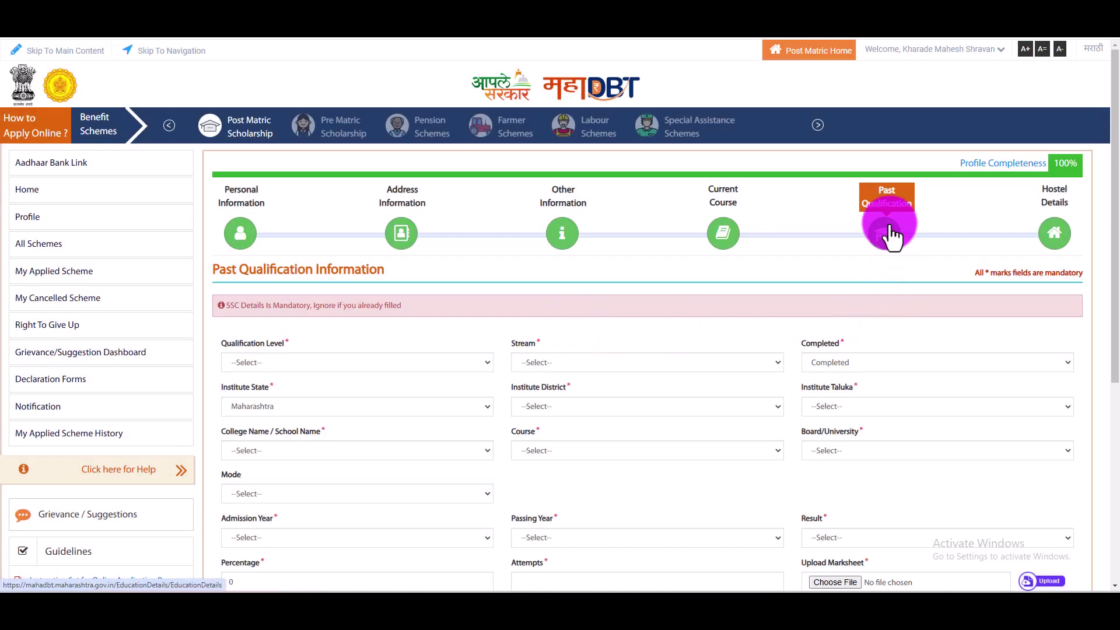
# Delete the Under Graduate B.Sc. entry from the list of past qualifications
pyautogui.scroll(-5, 875, 250)
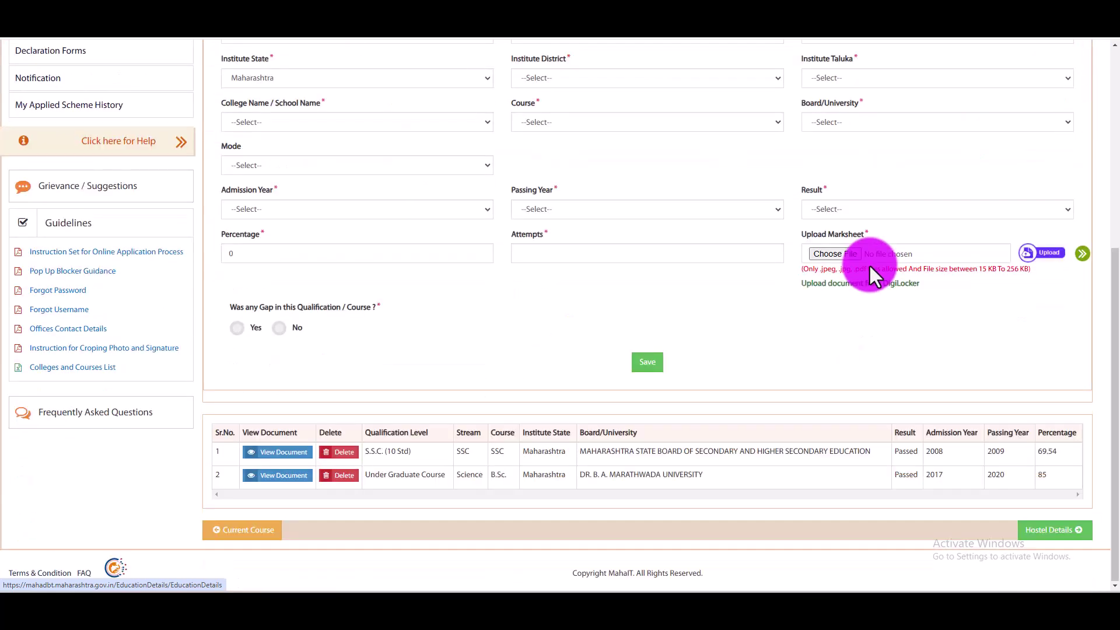
pyautogui.click(338, 476)
pyautogui.click(619, 103)
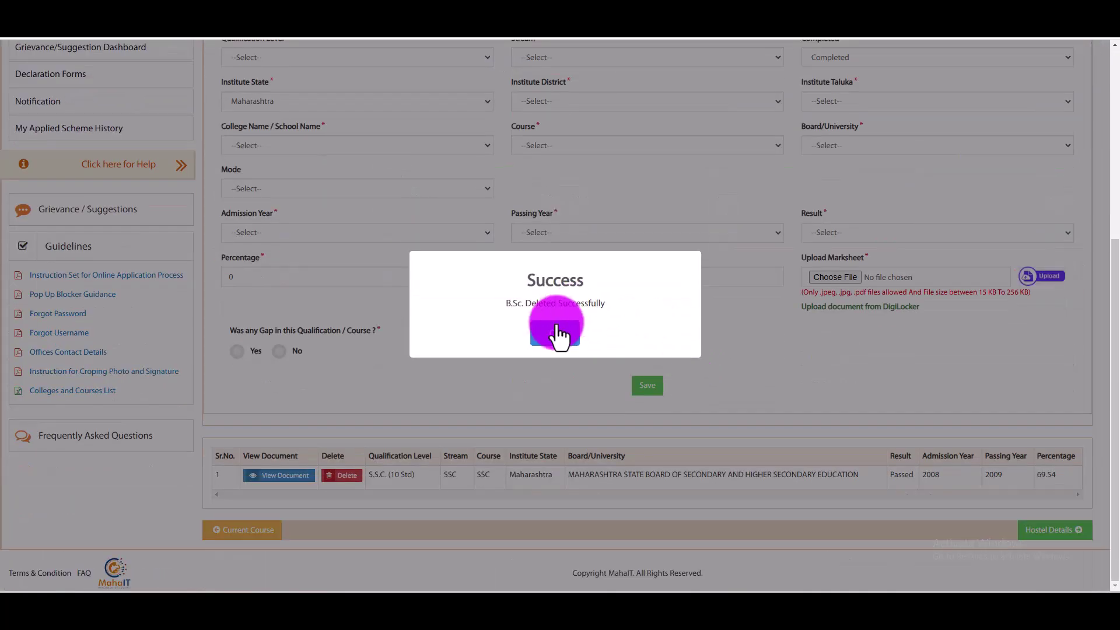
pyautogui.click(555, 330)
# Set the past qualification level to S.S.C. (10 Std) and the stream to SSC
pyautogui.click(331, 362)
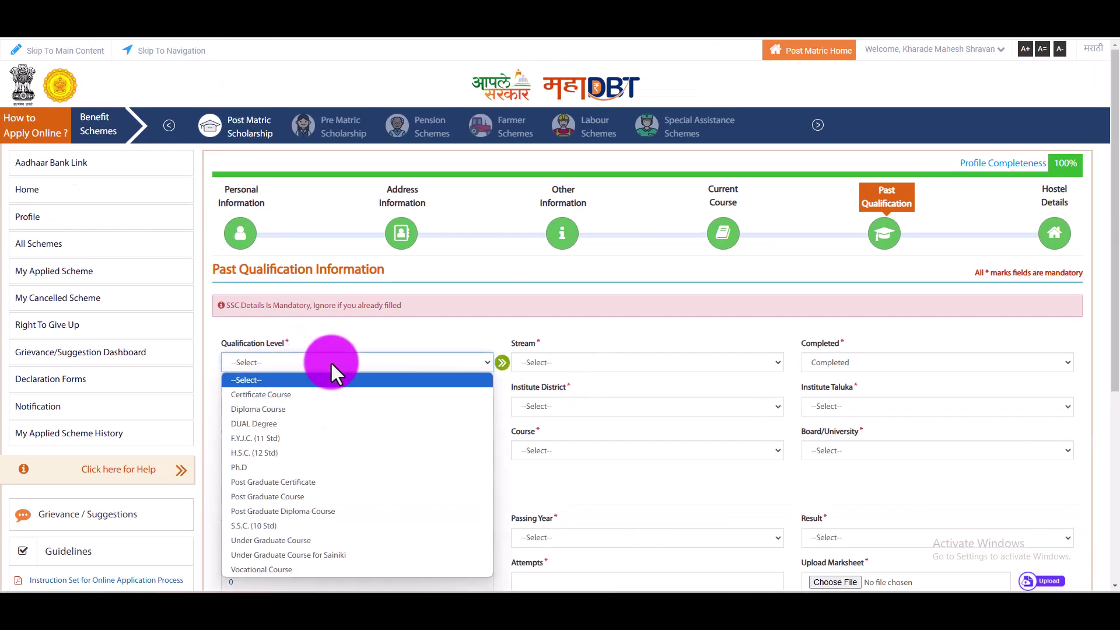
pyautogui.click(281, 525)
pyautogui.click(603, 361)
pyautogui.click(572, 394)
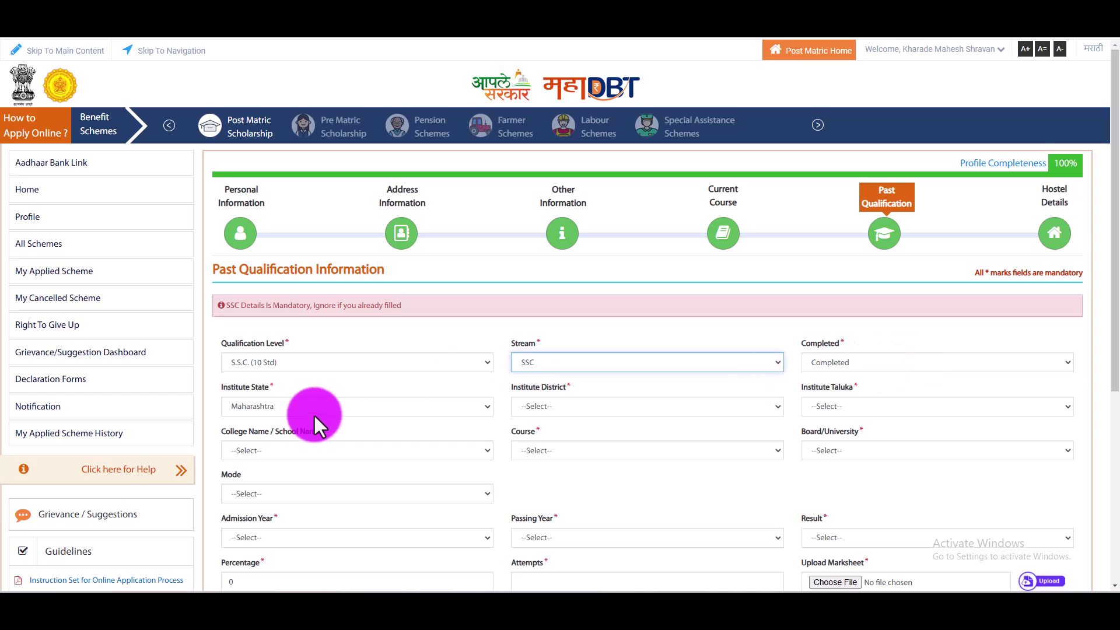
# Choose Beed as the past qualification's institute district and Manjlegaon as its taluka
pyautogui.click(629, 401)
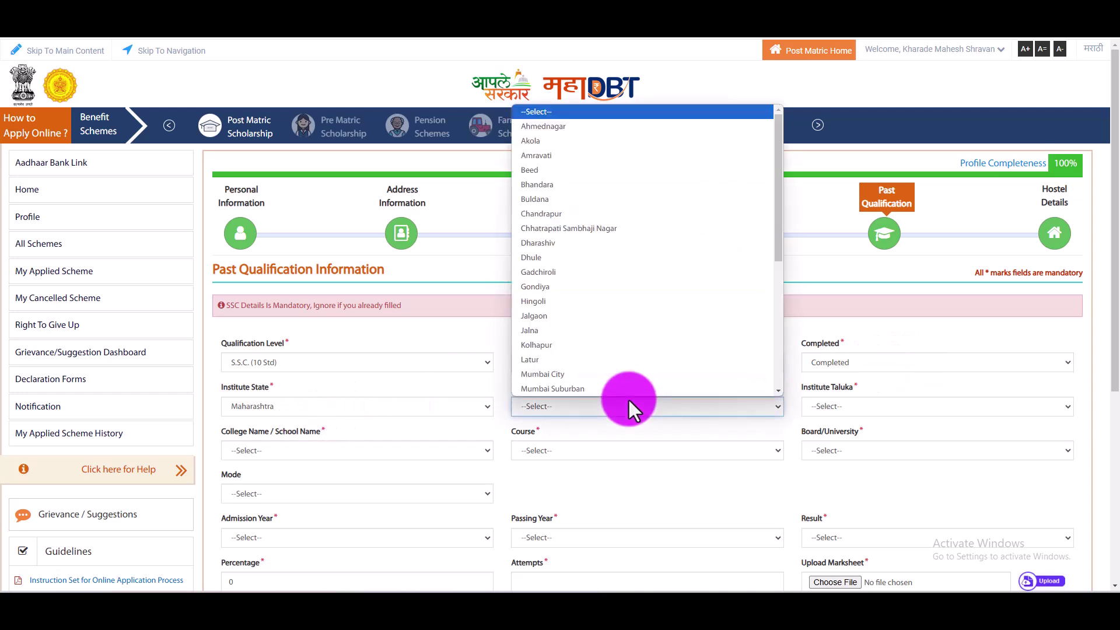
pyautogui.press('b')
pyautogui.press('Return')
pyautogui.press('Tab')
pyautogui.hotkey('alt', 'Down')
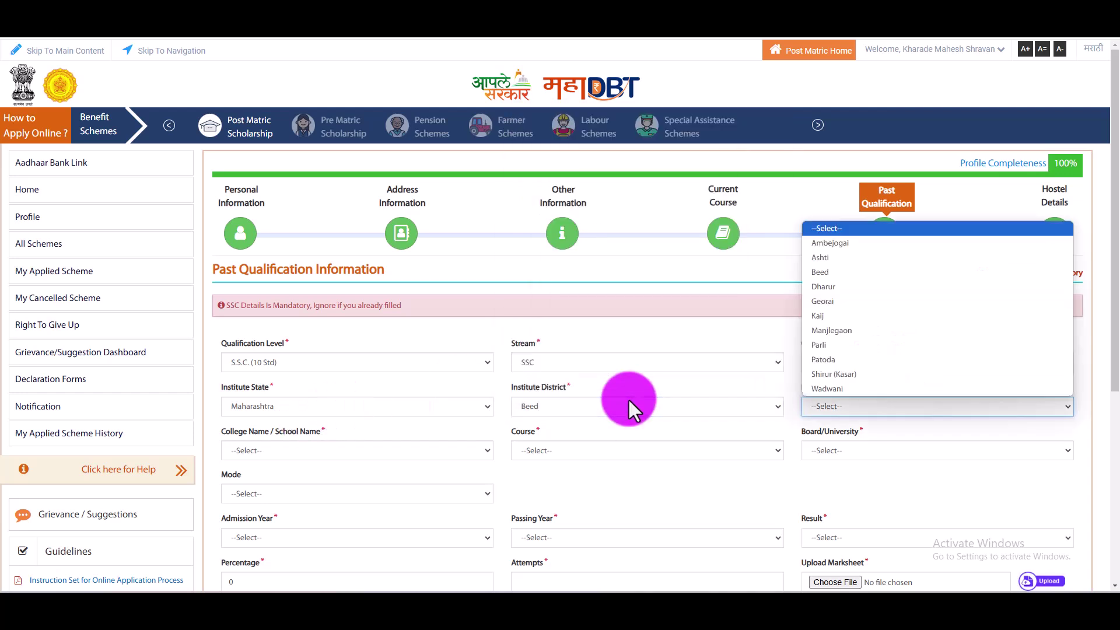
pyautogui.press('m')
pyautogui.press('Return')
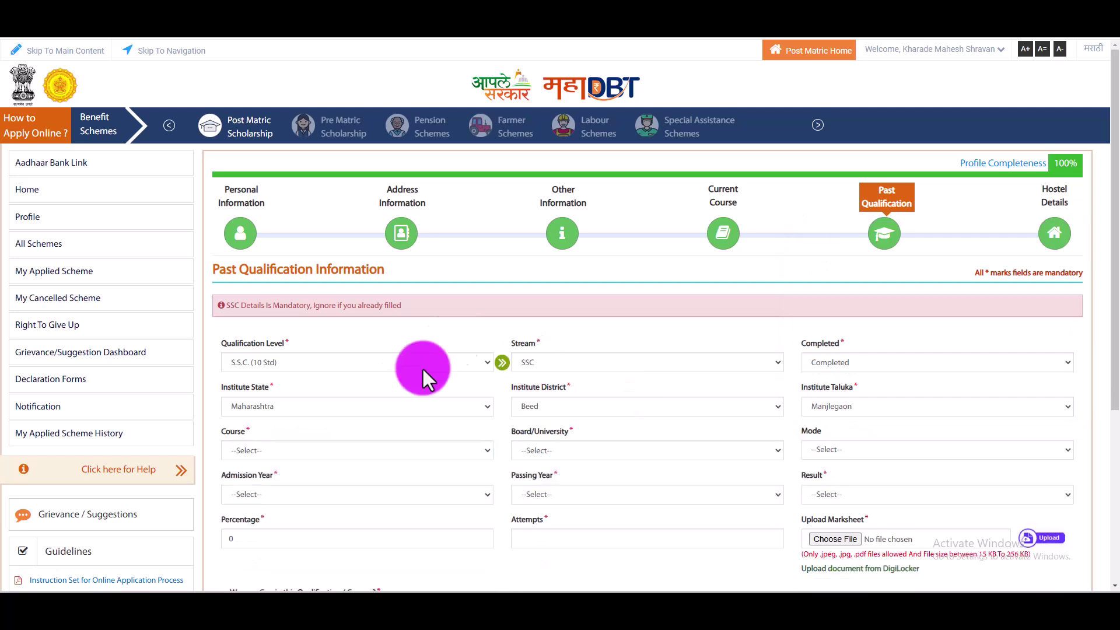
# Set the course to SSC, the board to Maharashtra State Board of Secondary and Higher Secondary Education, and the mode to Regular
pyautogui.click(321, 449)
pyautogui.click(265, 487)
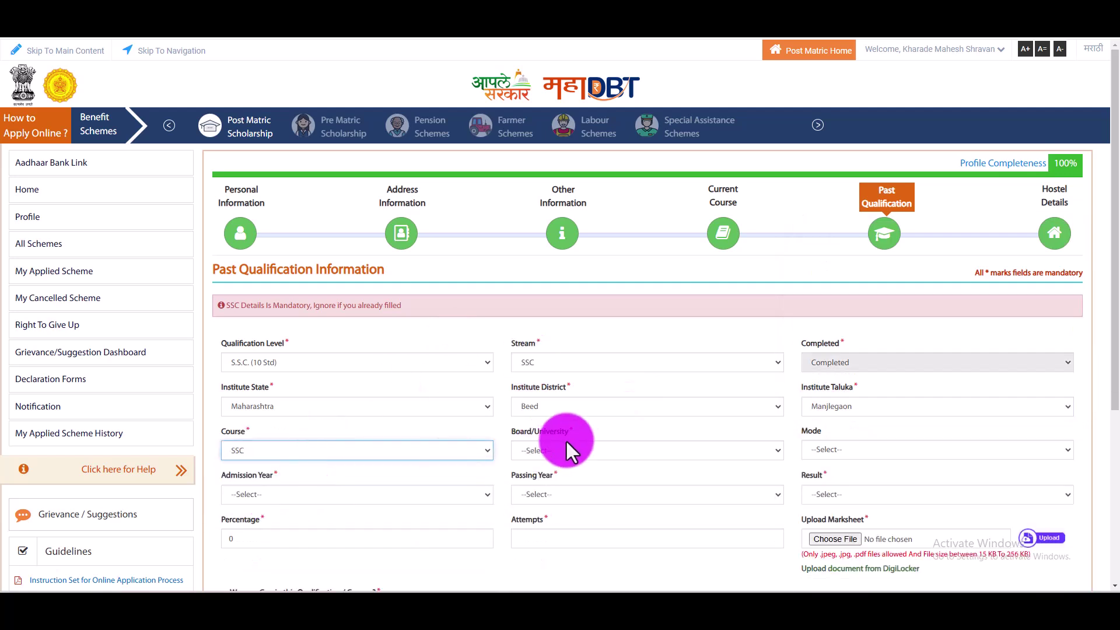
pyautogui.click(569, 448)
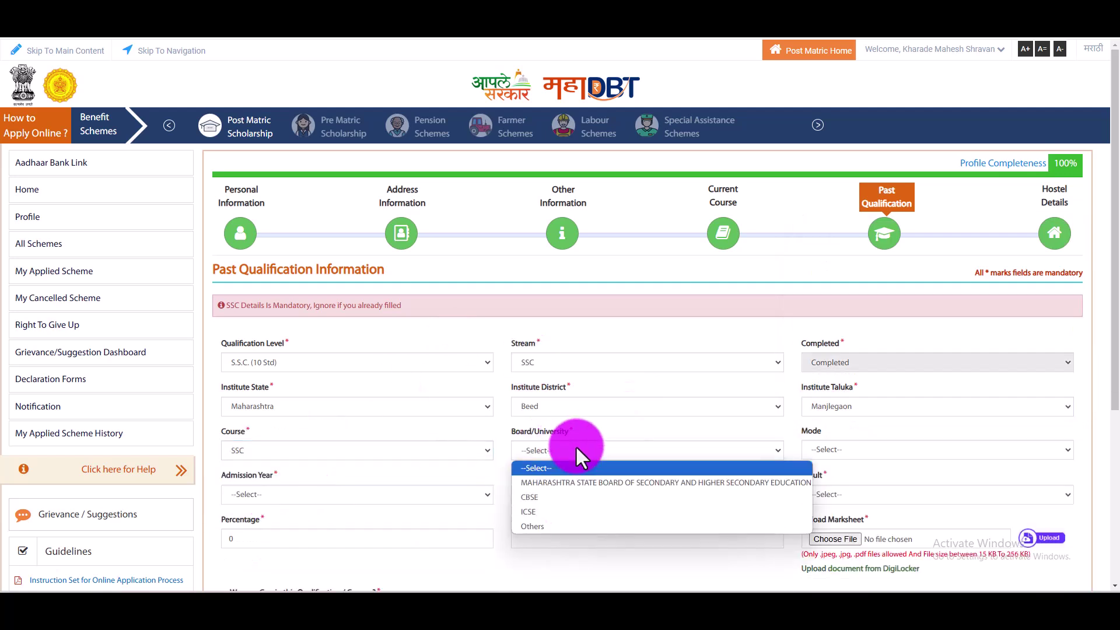
pyautogui.click(576, 482)
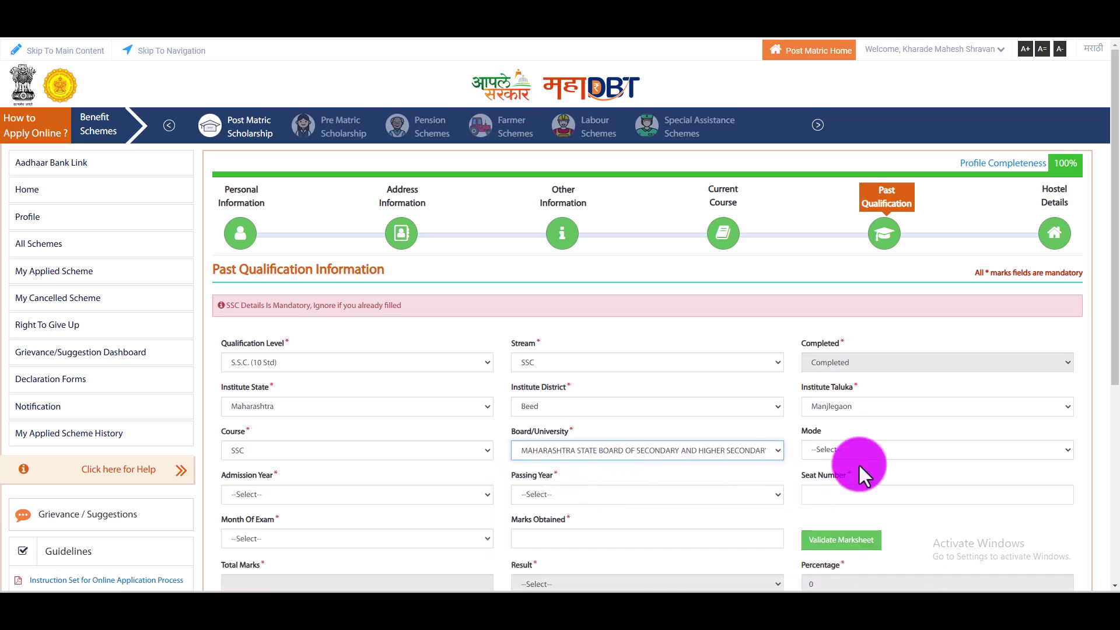
pyautogui.click(845, 447)
pyautogui.click(842, 482)
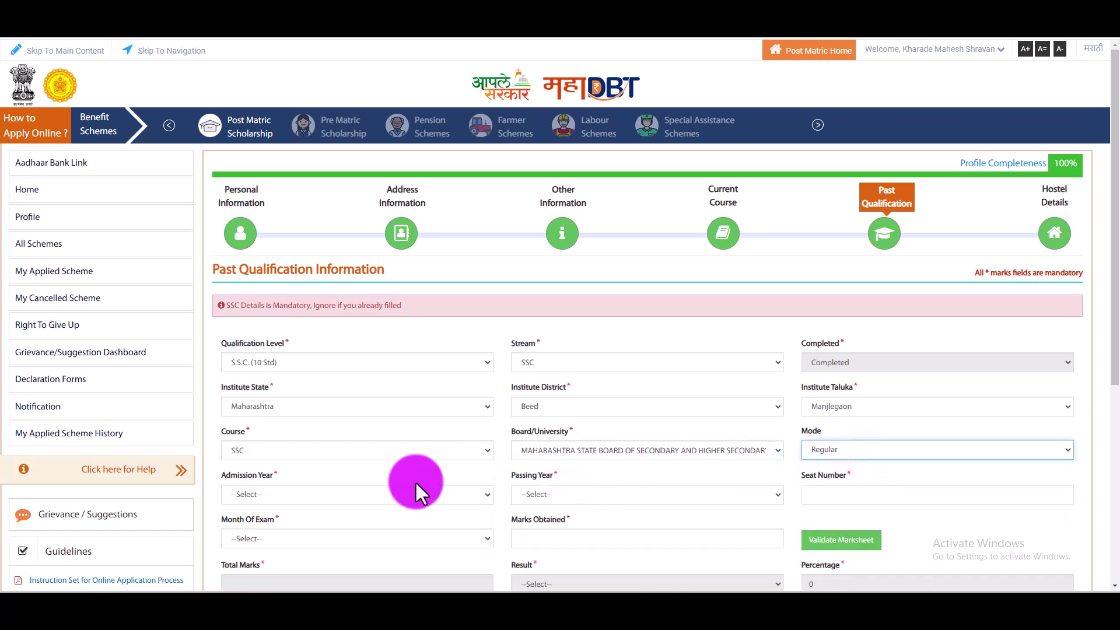
# Set the S.S.C. admission year to 2021 and the passing year to 2022
pyautogui.click(359, 495)
pyautogui.write('2021')
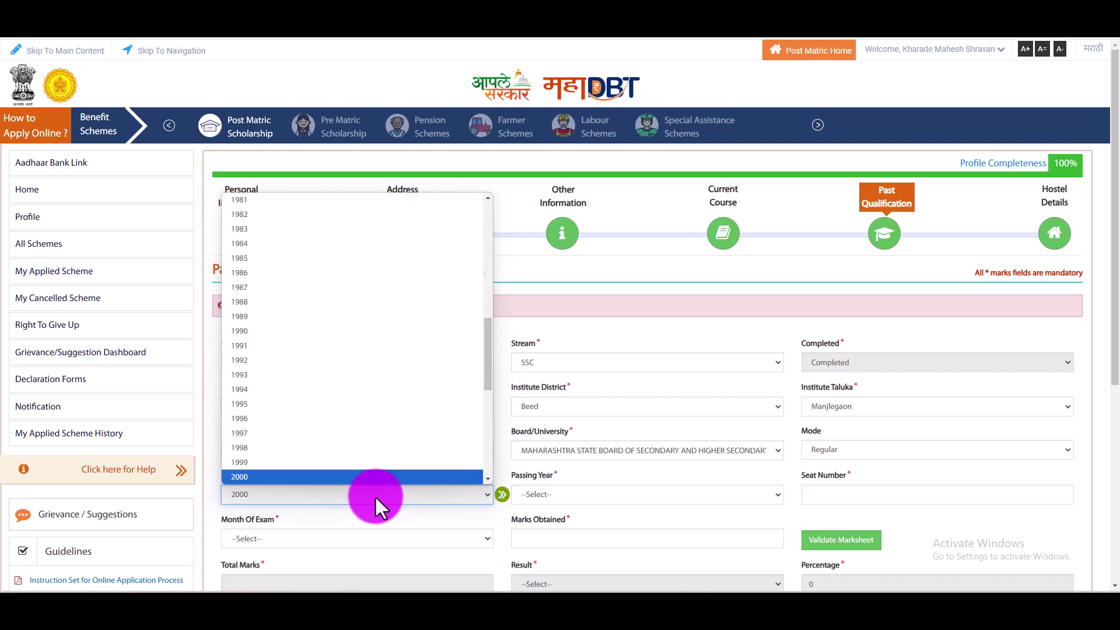
pyautogui.press('Return')
pyautogui.press('Tab')
pyautogui.hotkey('alt', 'Down')
pyautogui.write('2022')
pyautogui.press('Return')
pyautogui.press('Tab')
# Enter the seat number, the exam month FEB/MAR and 456 as marks obtained, and try to validate the marksheet
pyautogui.click(824, 498)
pyautogui.write('K1')
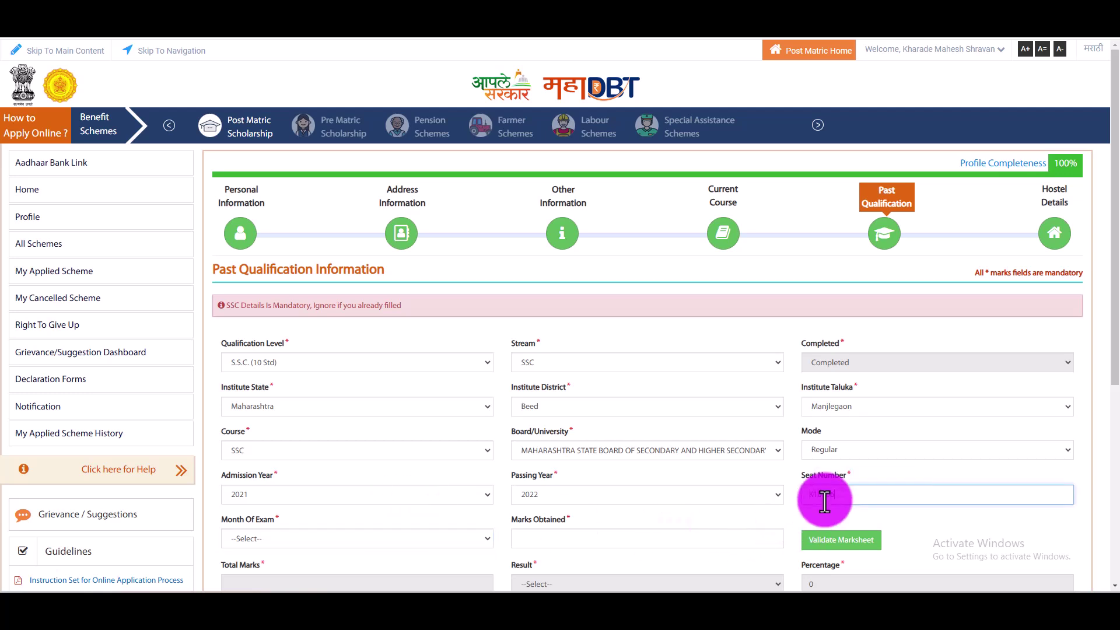
pyautogui.scroll(-3, 632, 505)
pyautogui.click(313, 361)
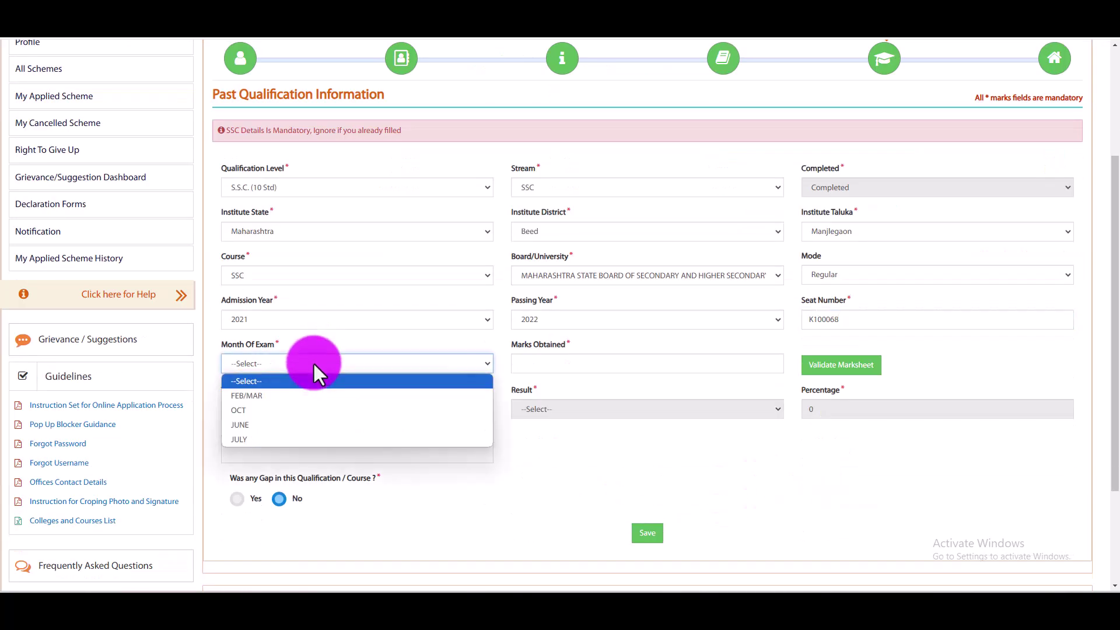
pyautogui.click(287, 392)
pyautogui.click(619, 367)
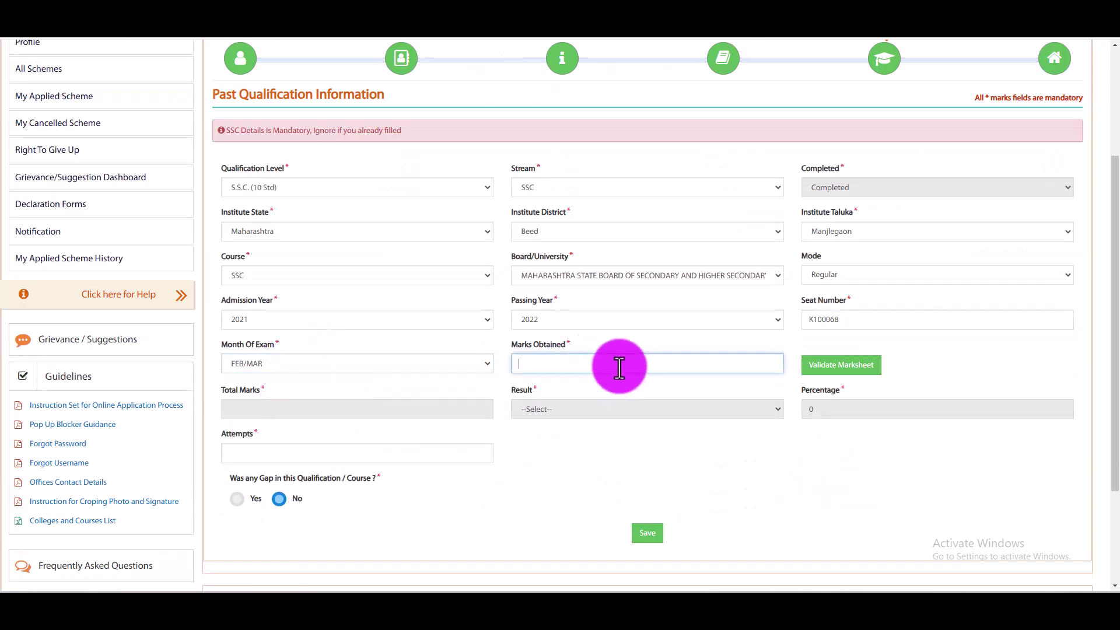
pyautogui.write('456')
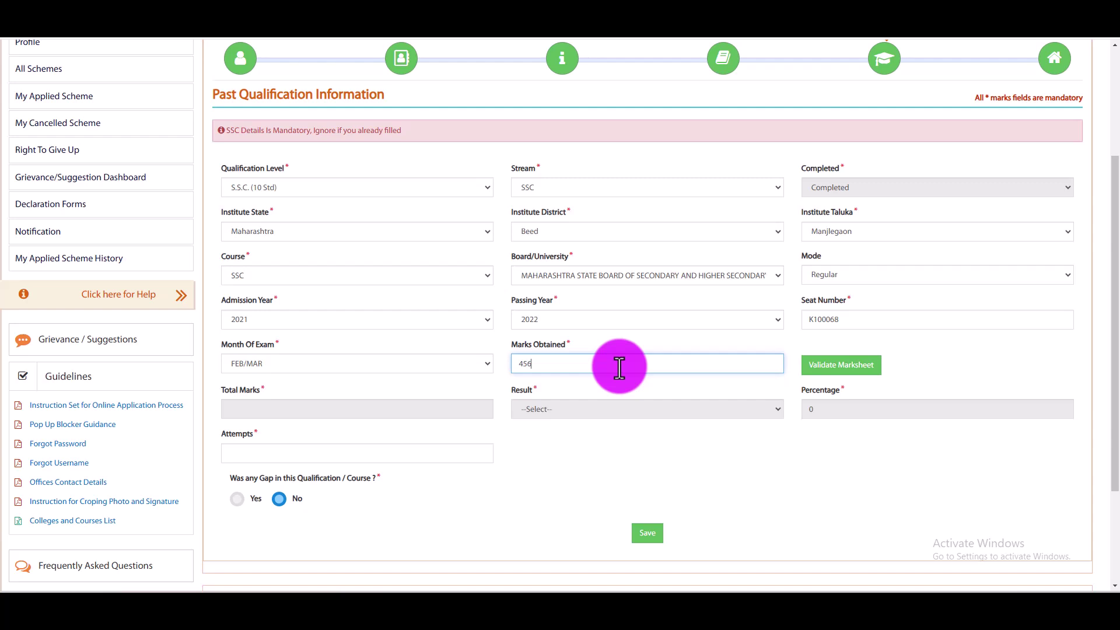
pyautogui.click(824, 364)
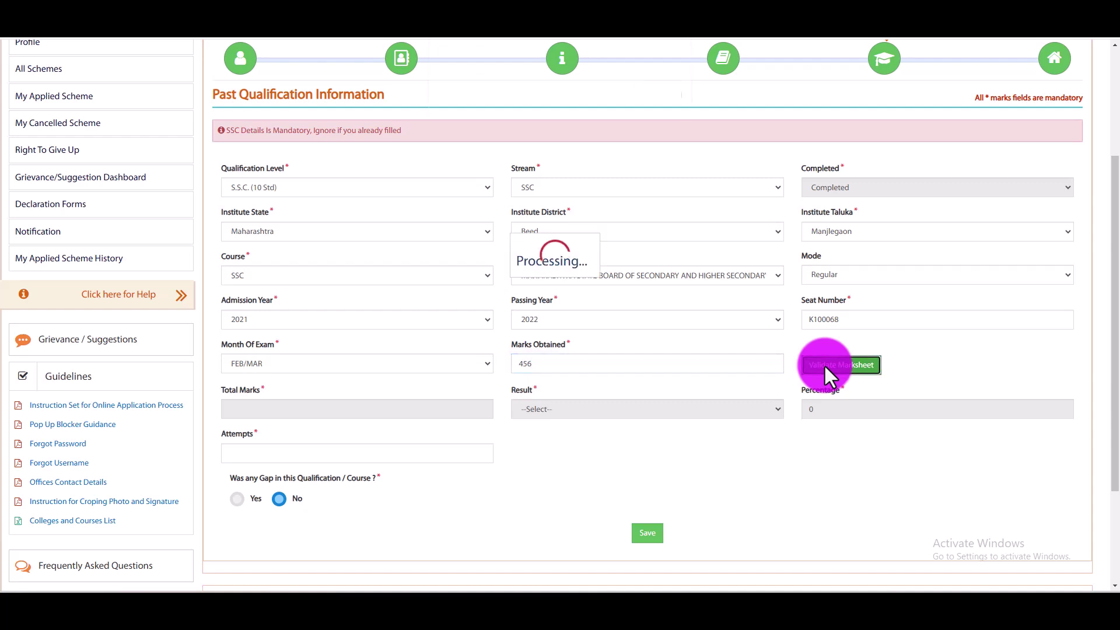
pyautogui.click(658, 100)
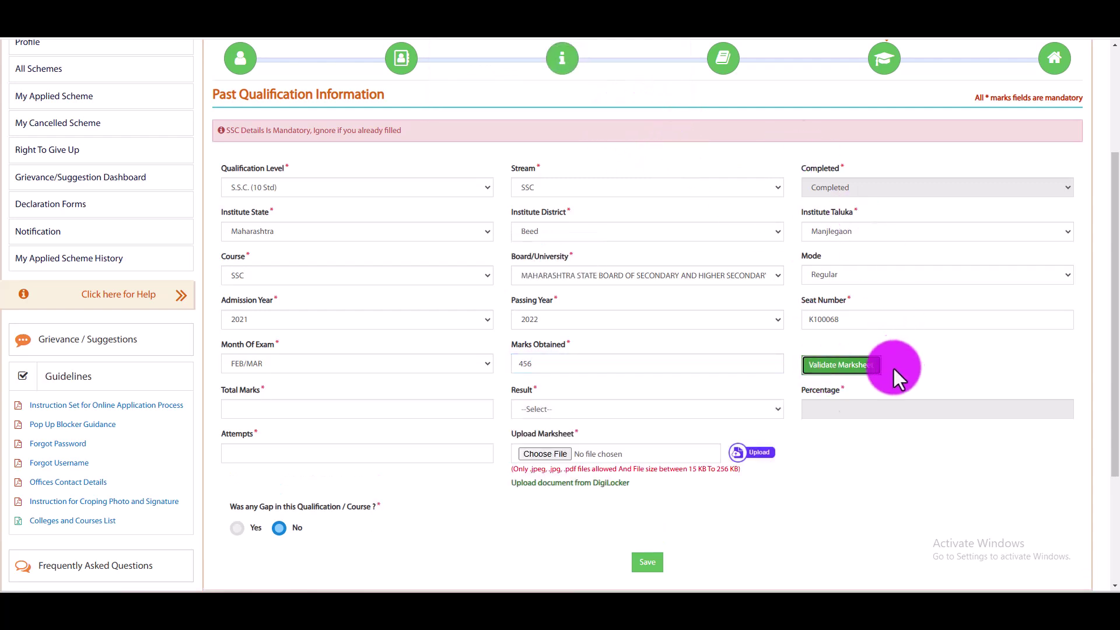
# Enter 500 as total marks, set the result to Passed and enter 1 as the number of attempts
pyautogui.click(351, 411)
pyautogui.write('500')
pyautogui.click(551, 410)
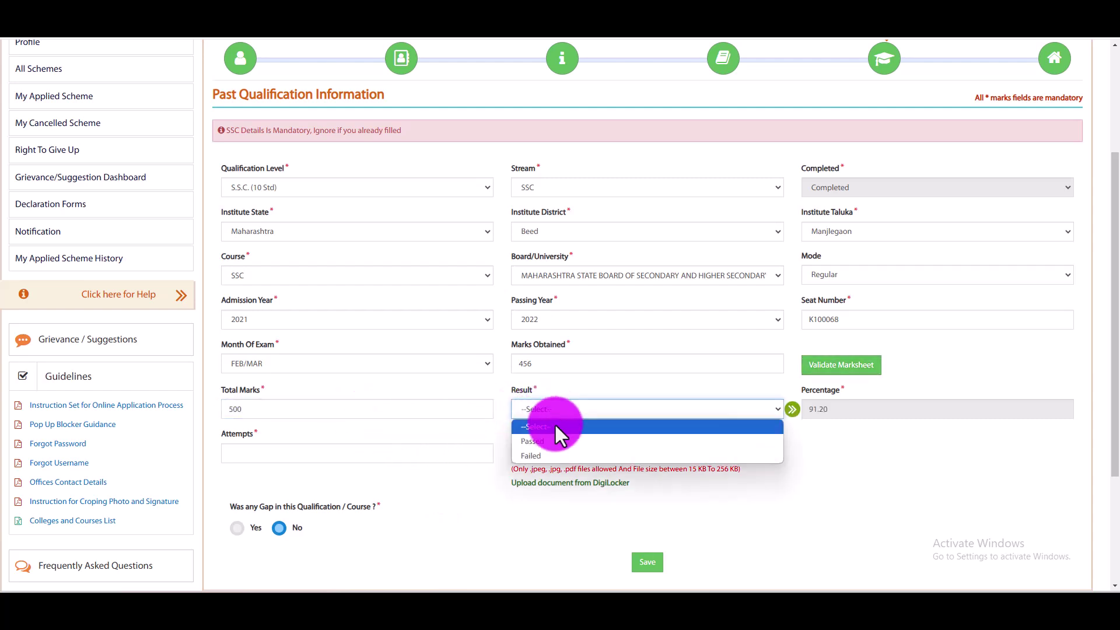
pyautogui.click(555, 436)
pyautogui.click(330, 457)
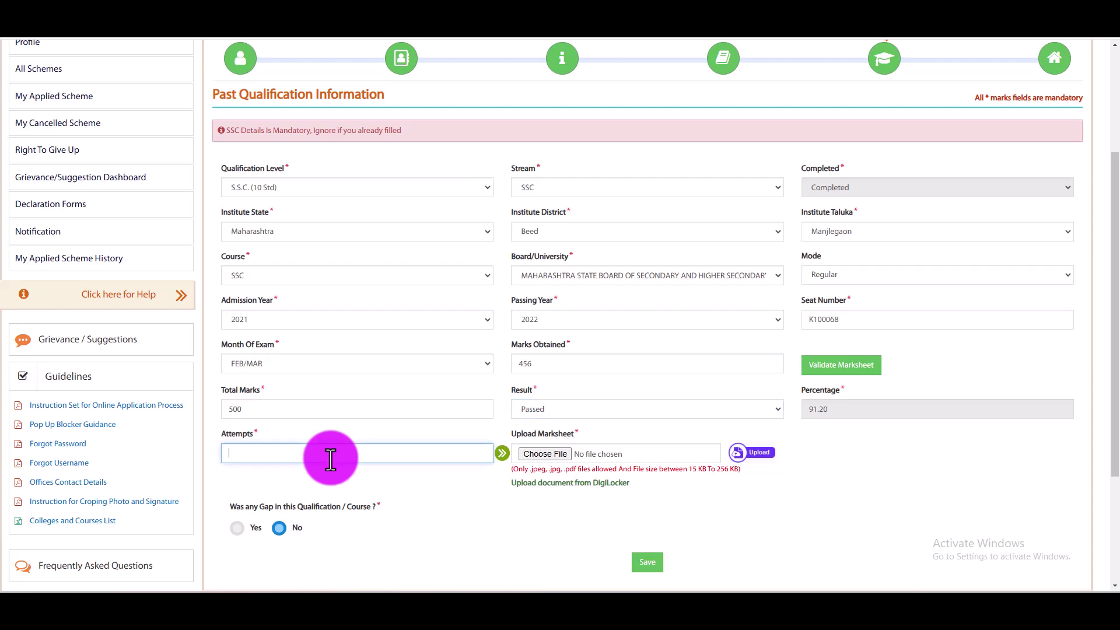
pyautogui.write('1')
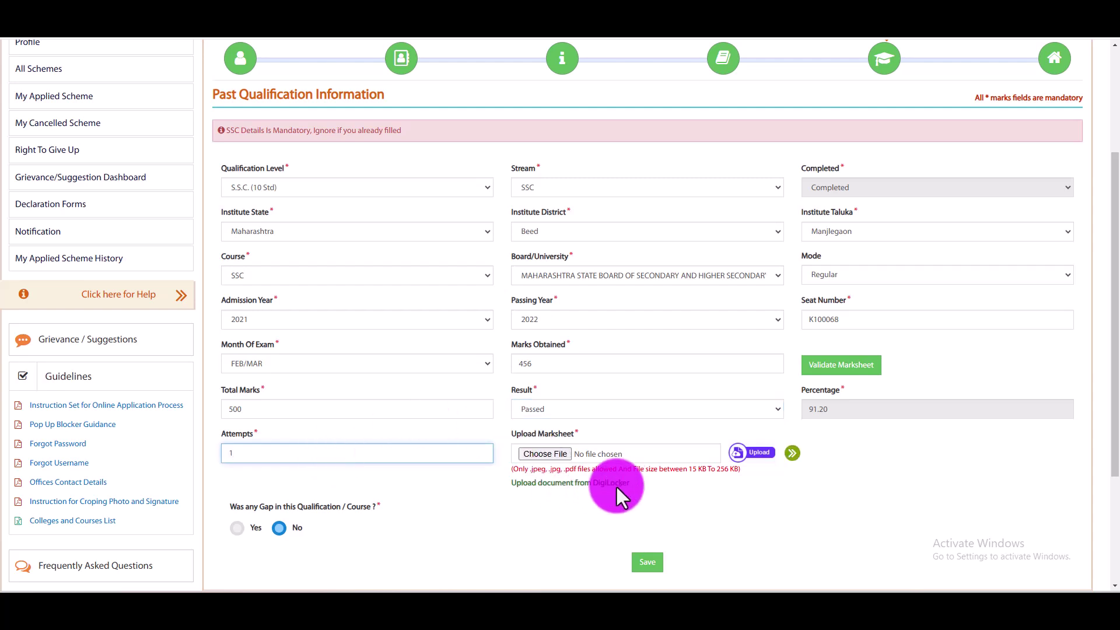
pyautogui.click(586, 457)
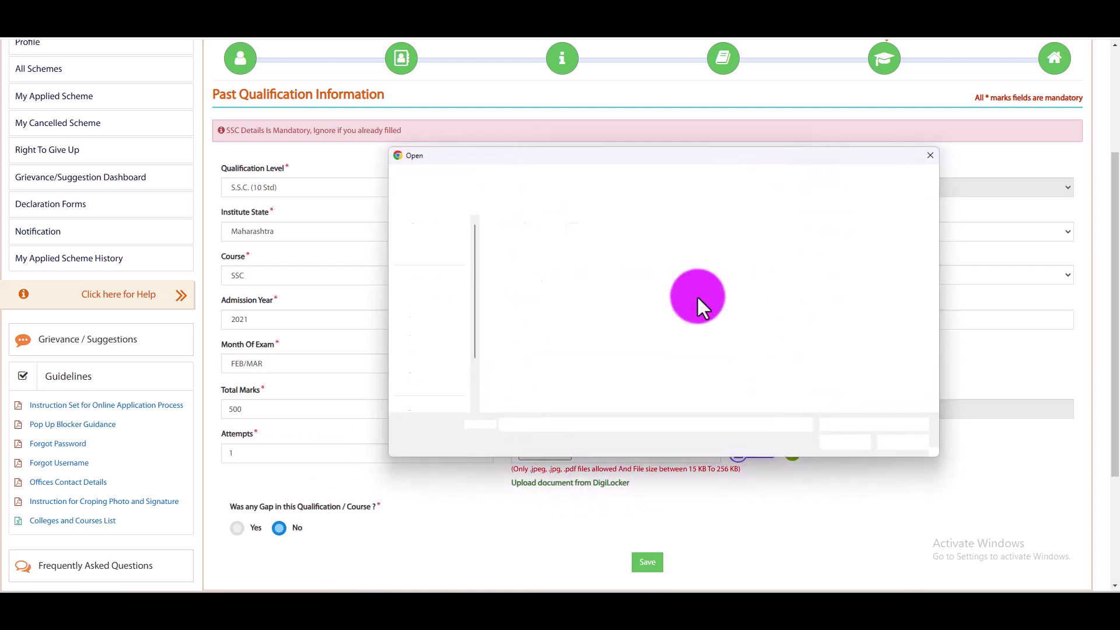
pyautogui.click(904, 442)
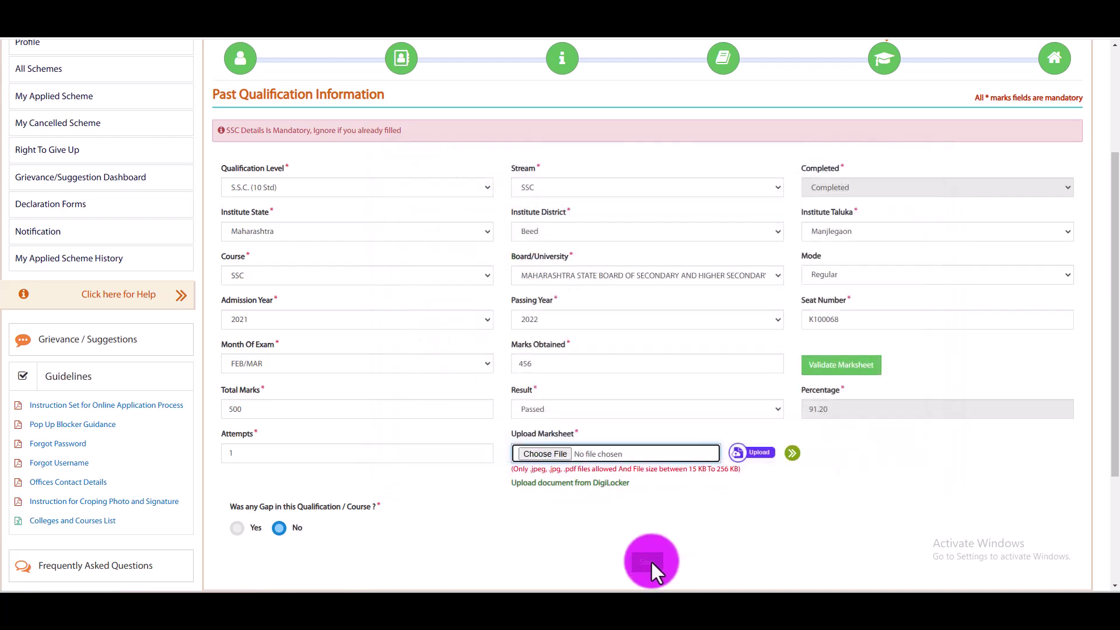
# Review the S.S.C. entry in the past qualifications list and open the Hostel Details section
pyautogui.scroll(-3, 650, 563)
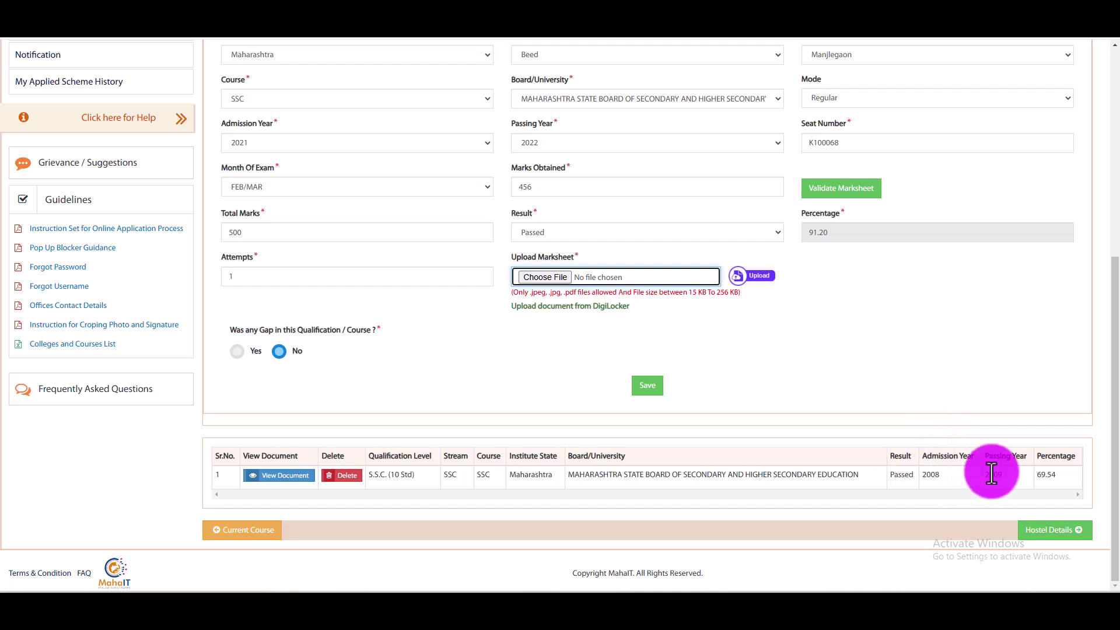
pyautogui.scroll(3, 991, 471)
pyautogui.scroll(3, 991, 472)
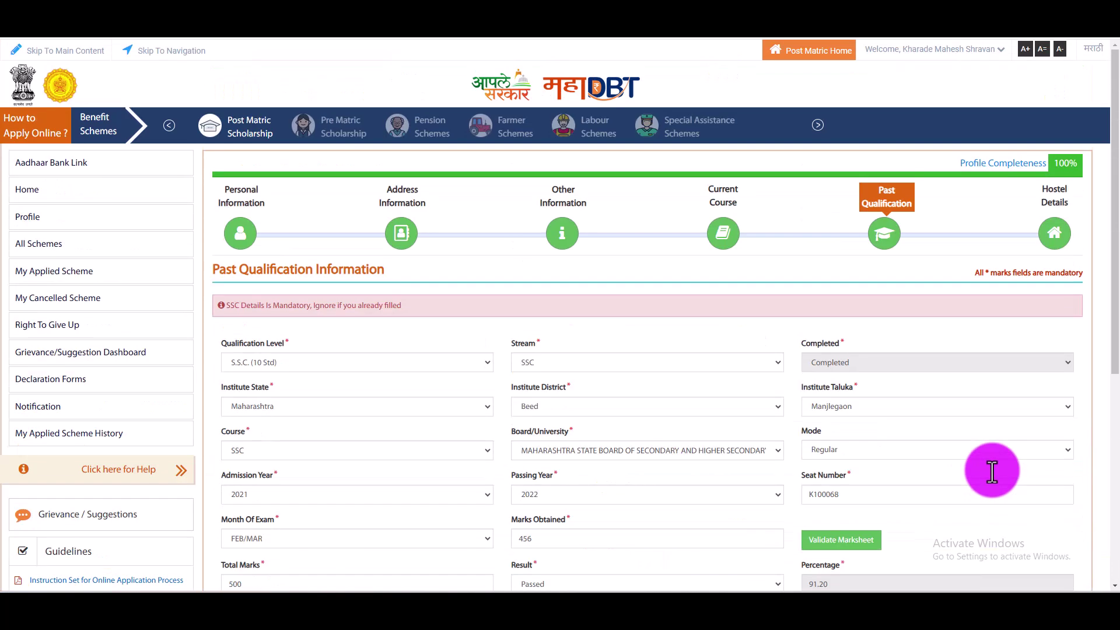
pyautogui.click(1063, 244)
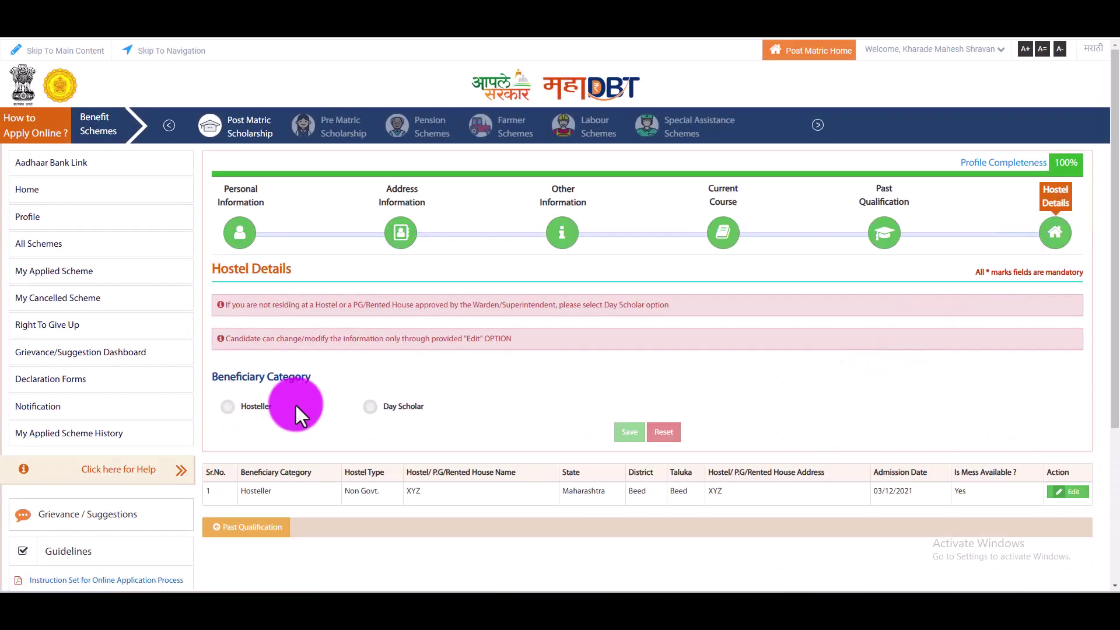
# Open the saved hostel record for editing and select Hosteller as the beneficiary category
pyautogui.click(1069, 492)
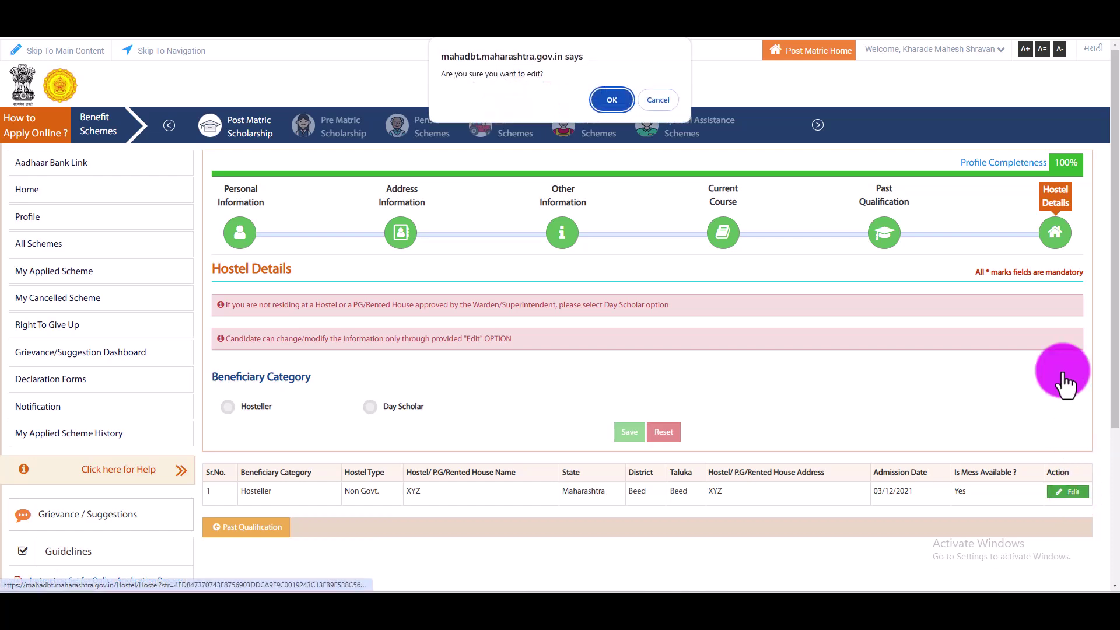
pyautogui.click(621, 98)
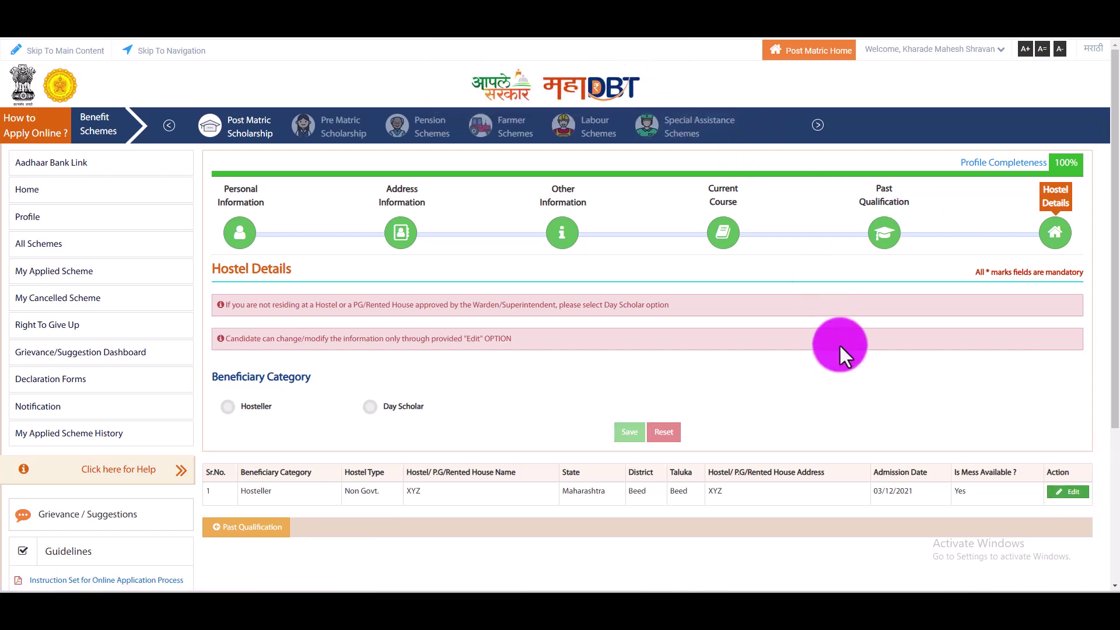
pyautogui.scroll(-6, 495, 470)
pyautogui.scroll(3, 274, 250)
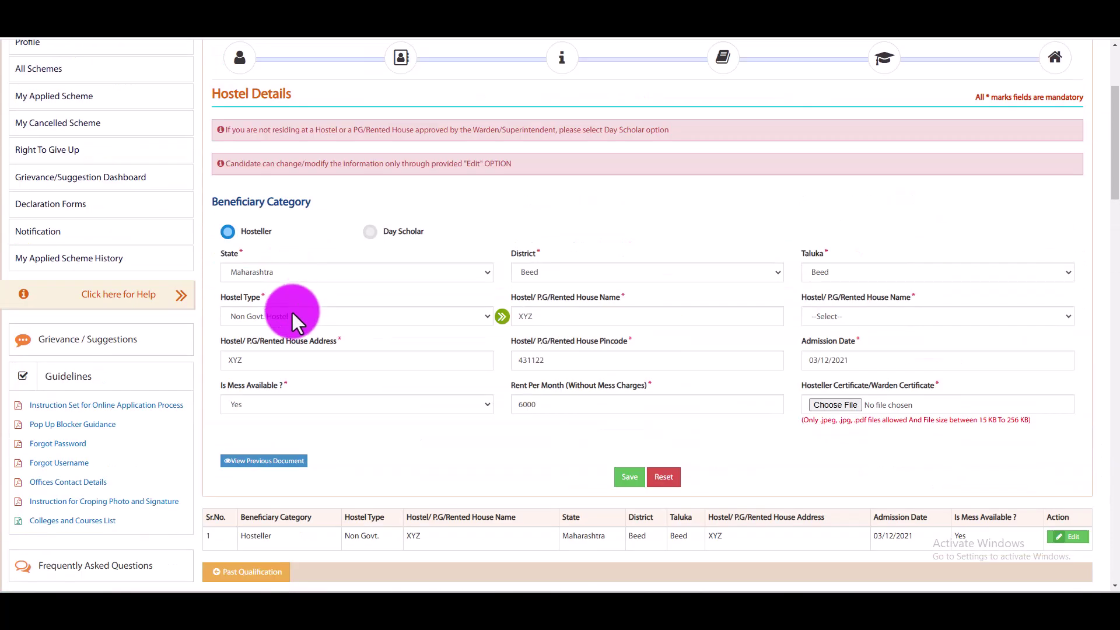
pyautogui.click(237, 229)
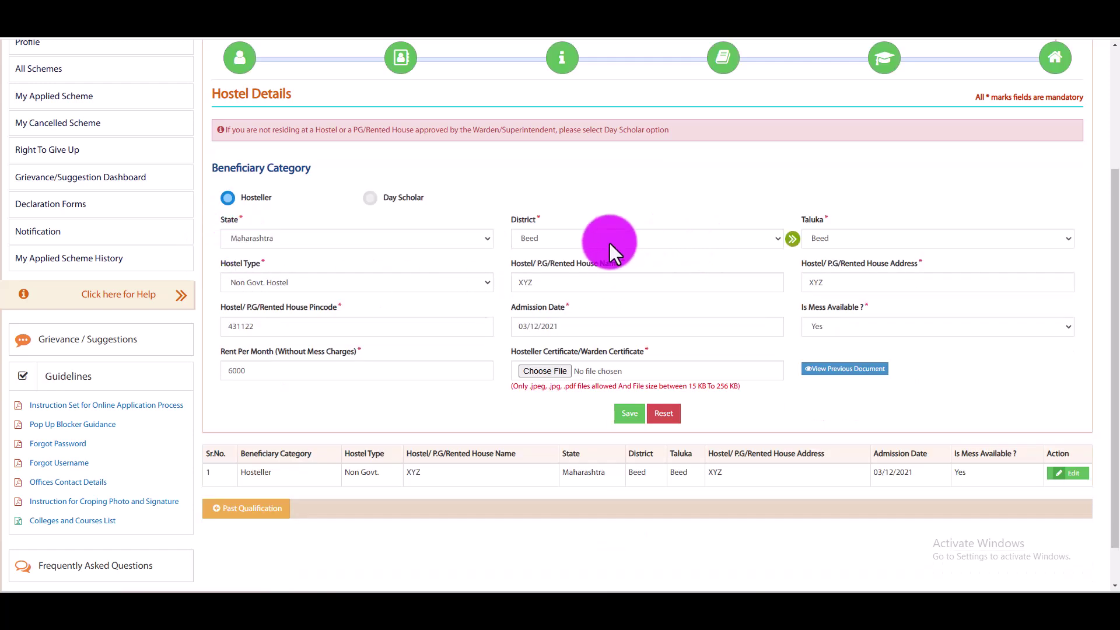
# Check the hostel type choices and the hostel name and address fields, and set mess availability to No
pyautogui.click(317, 282)
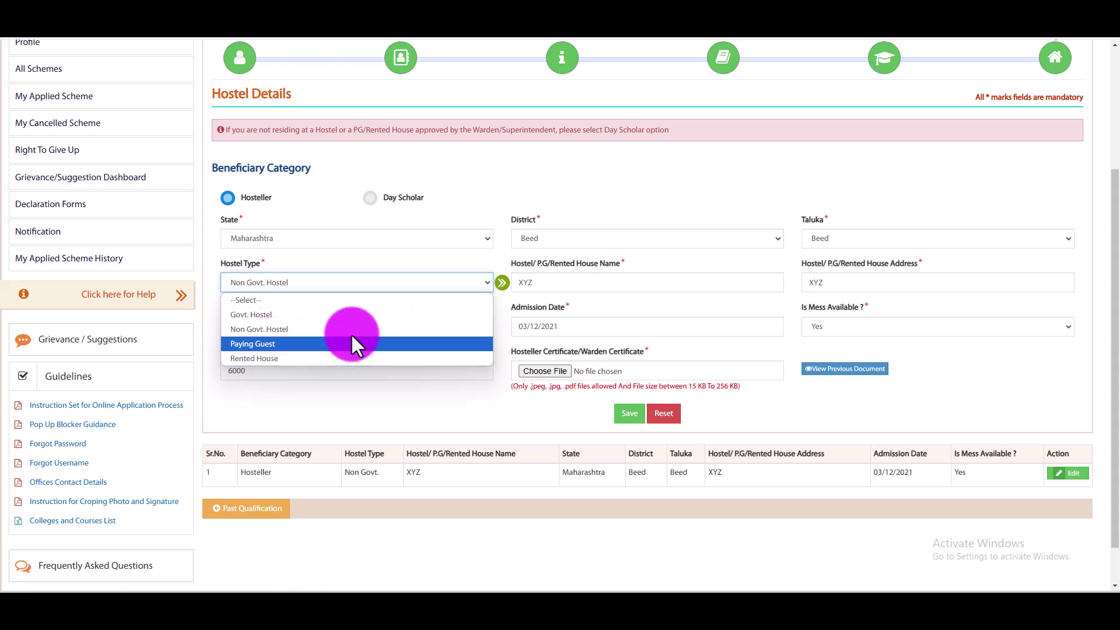
pyautogui.click(656, 284)
pyautogui.click(887, 281)
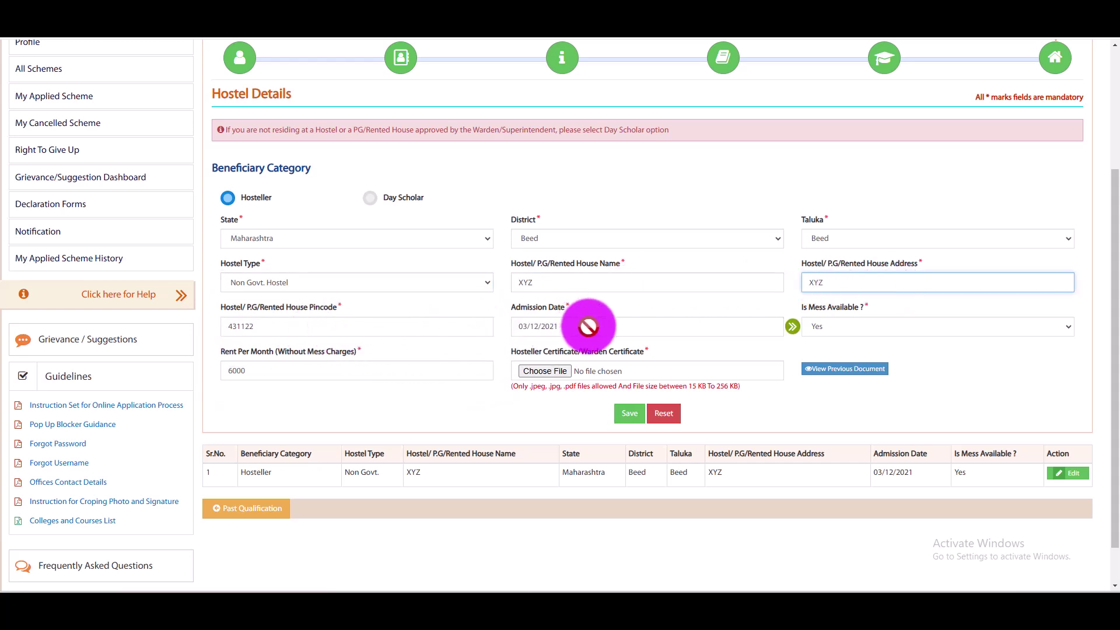
pyautogui.click(835, 323)
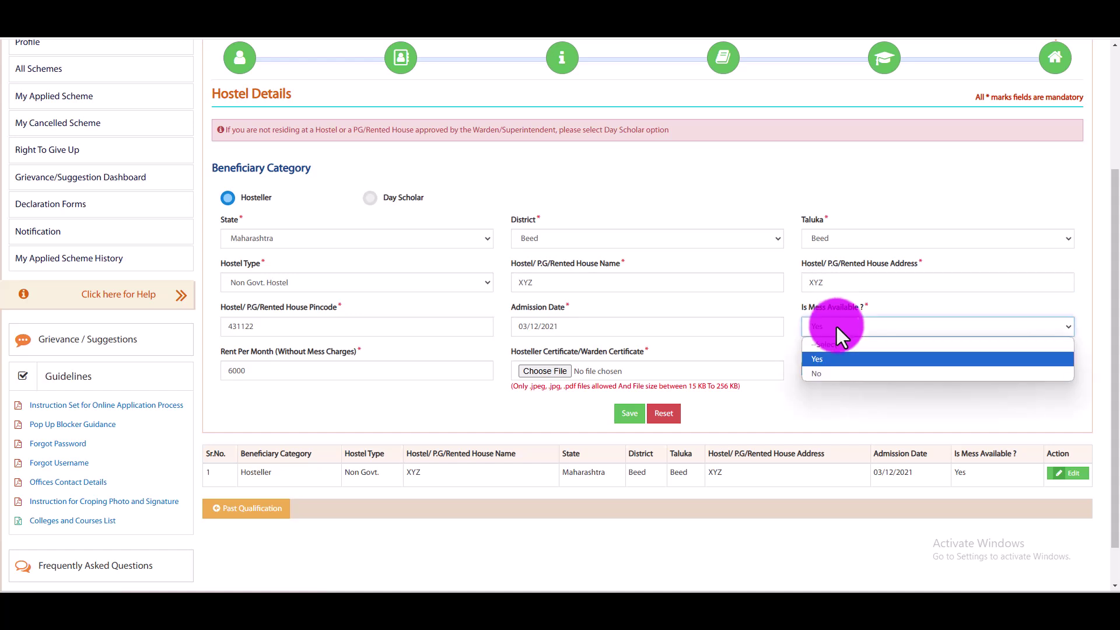
pyautogui.click(825, 373)
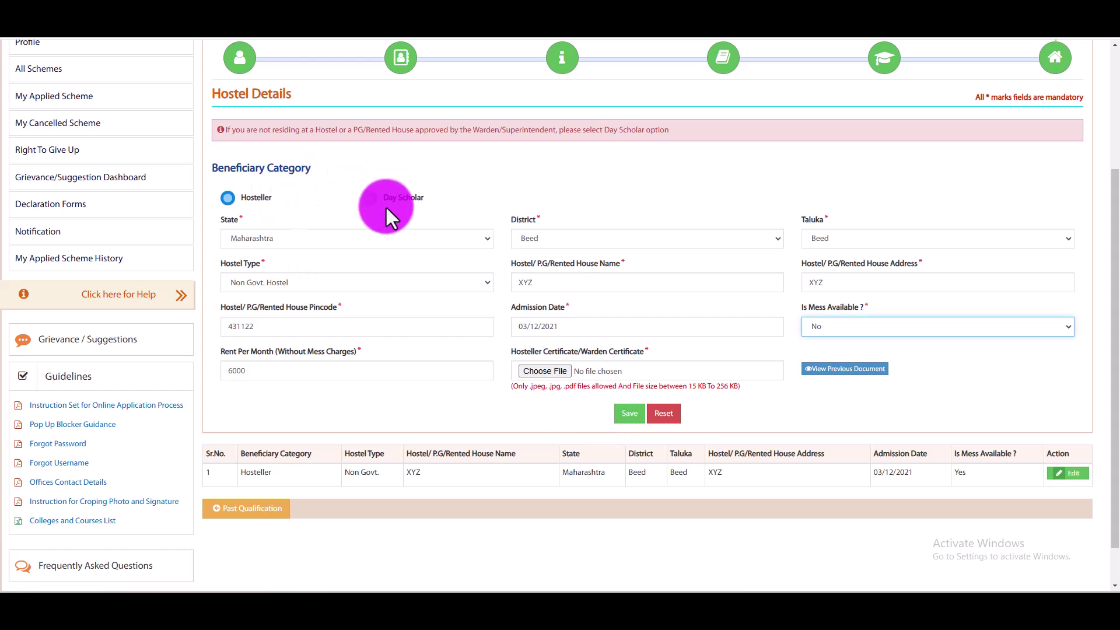
# Change the beneficiary category to Day Scholar and save the hostel details
pyautogui.click(371, 197)
pyautogui.click(629, 223)
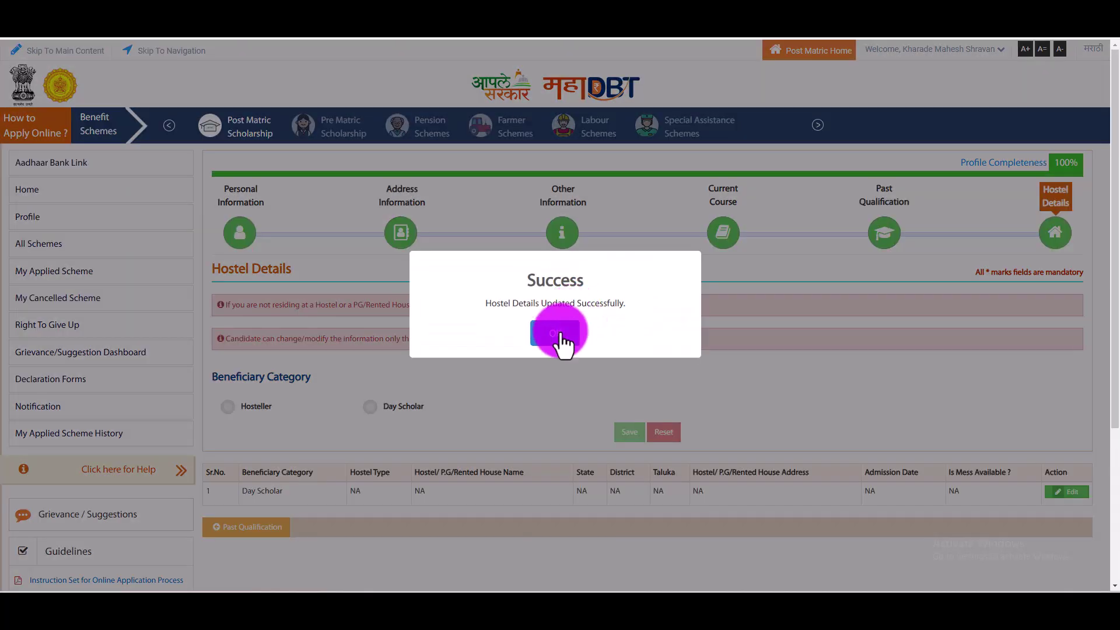
pyautogui.click(561, 338)
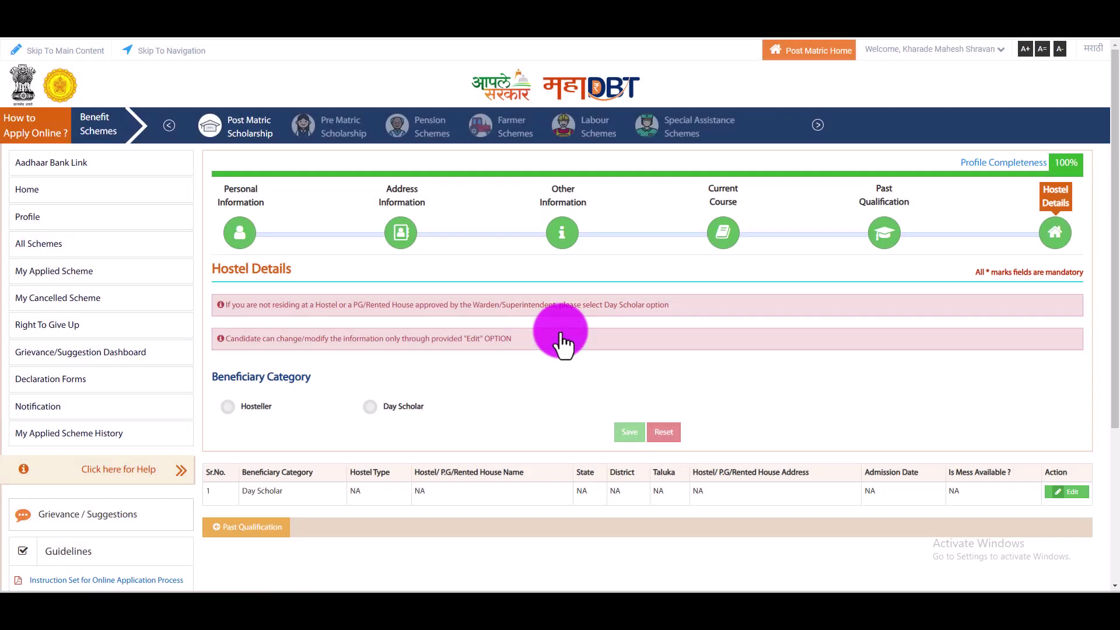
# Search the Skill Development, Employement And Entrepreneurship Department for the Rs. 500 per month Govt ITI stipend scheme and start an application for it
pyautogui.click(51, 244)
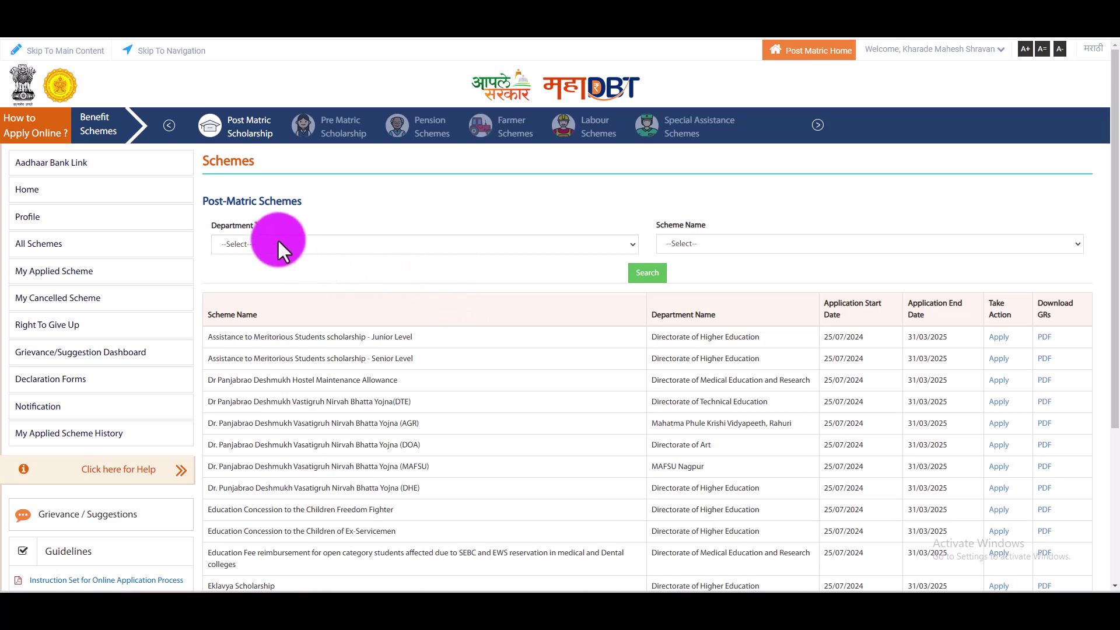
pyautogui.click(272, 242)
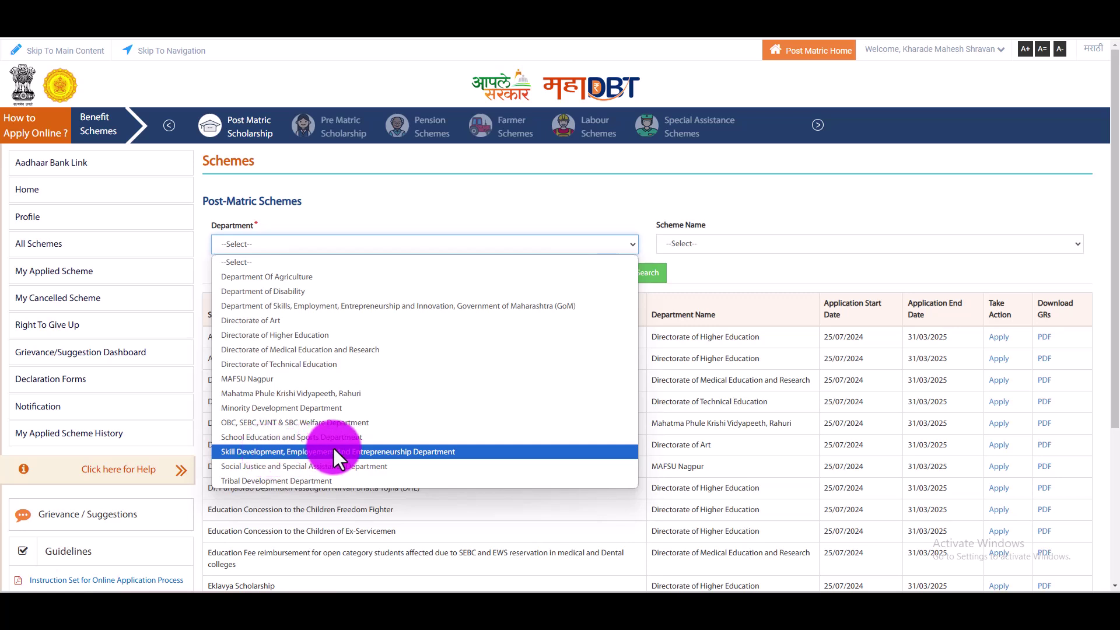
pyautogui.click(419, 453)
pyautogui.click(726, 245)
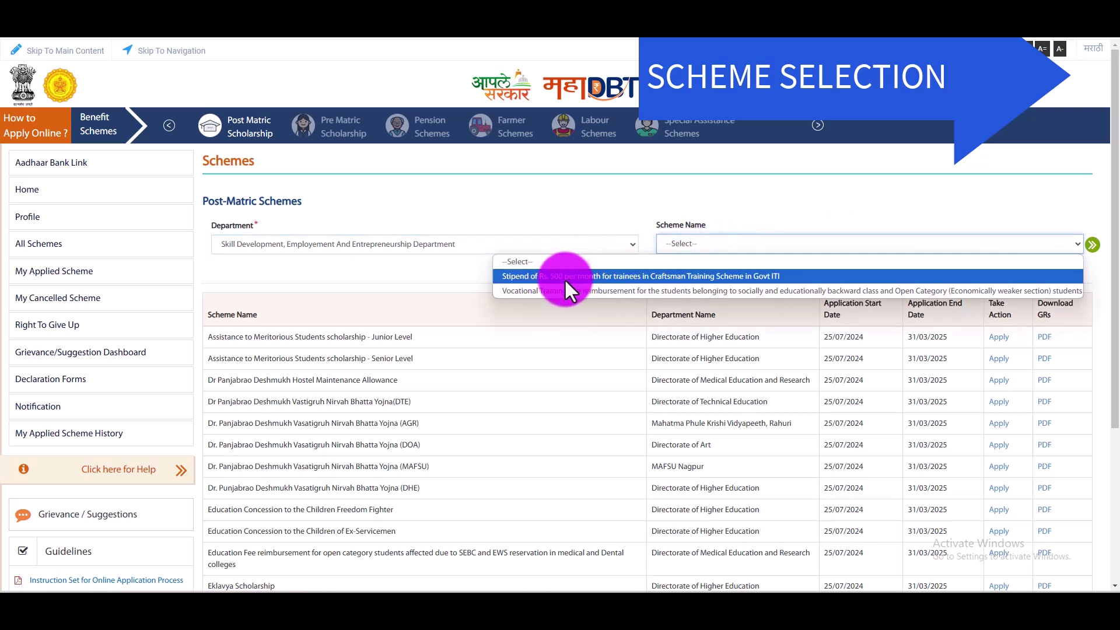
pyautogui.click(591, 277)
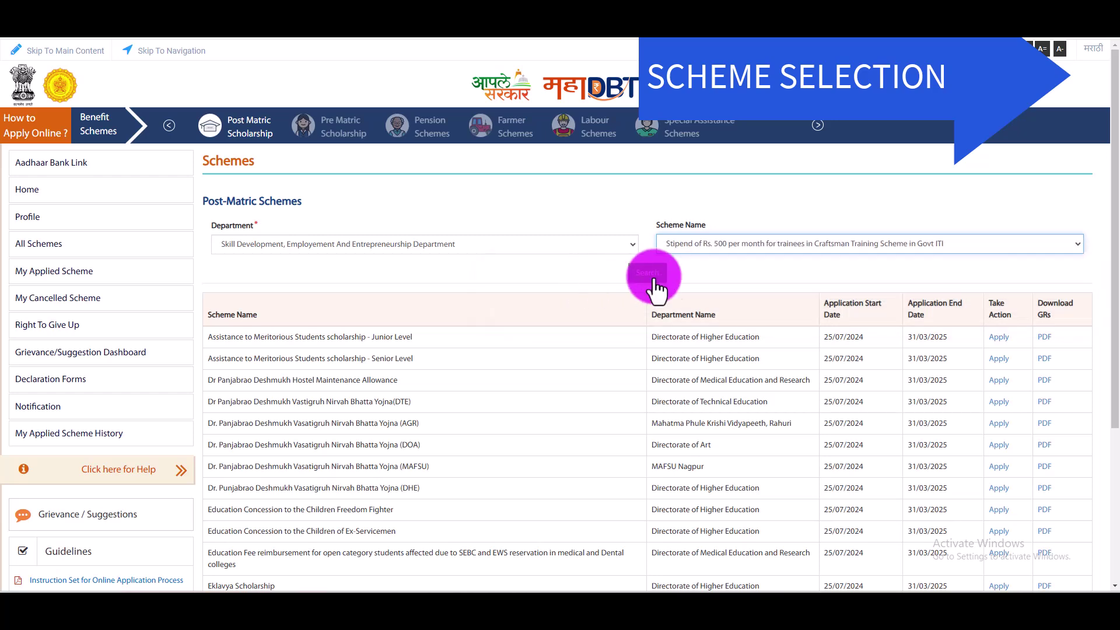
pyautogui.click(662, 277)
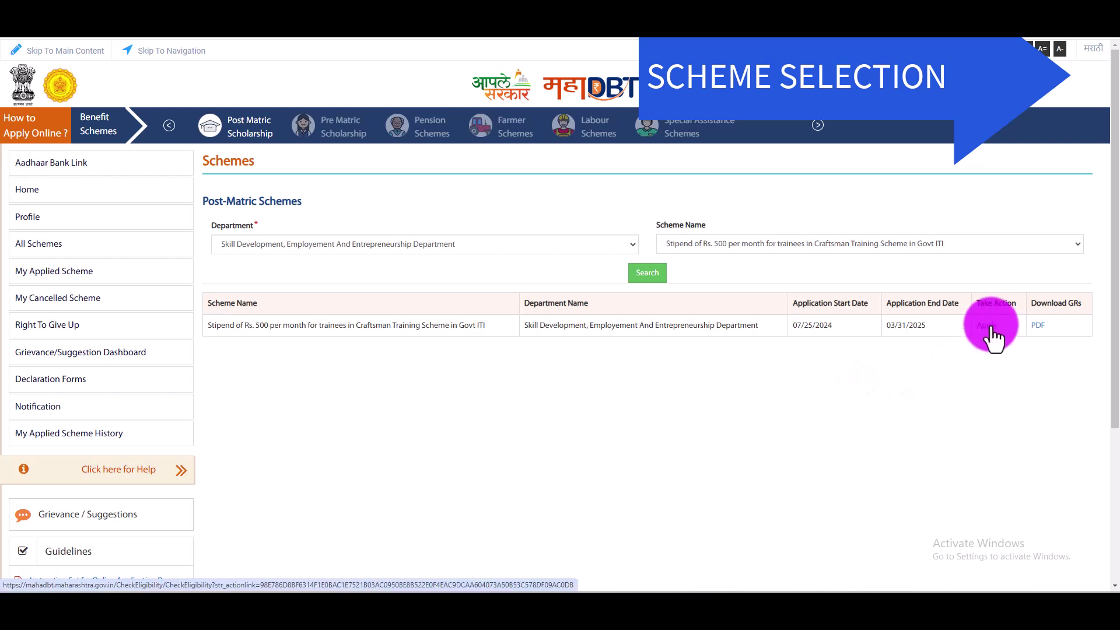
pyautogui.click(991, 332)
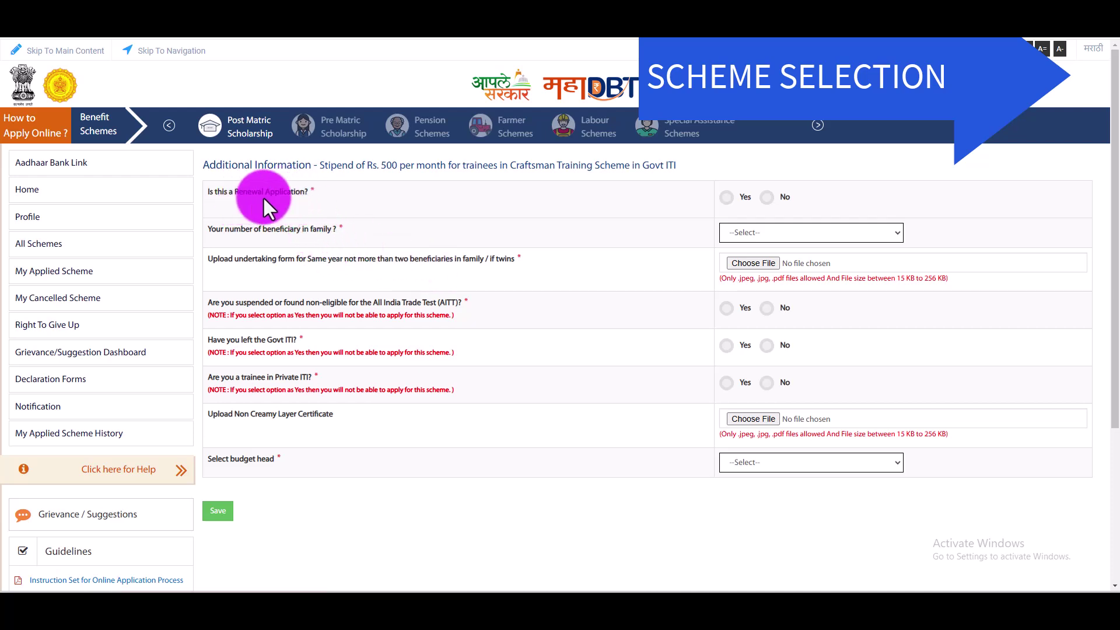
# Mark the stipend application as not a renewal and set the number of beneficiaries in the family to 1
pyautogui.click(726, 197)
pyautogui.click(751, 232)
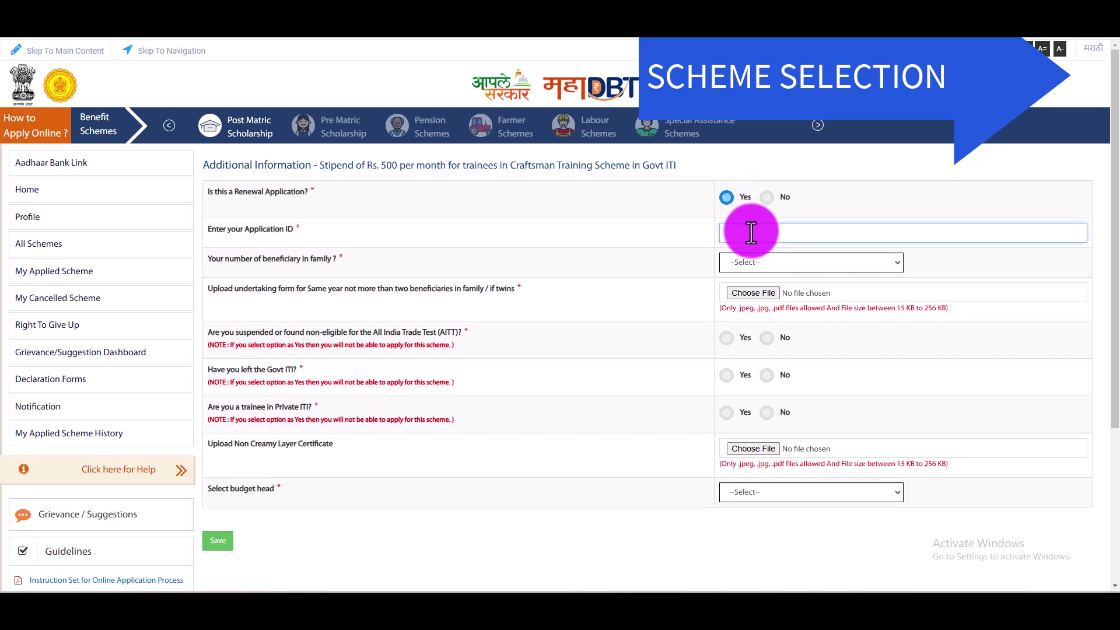
pyautogui.click(769, 199)
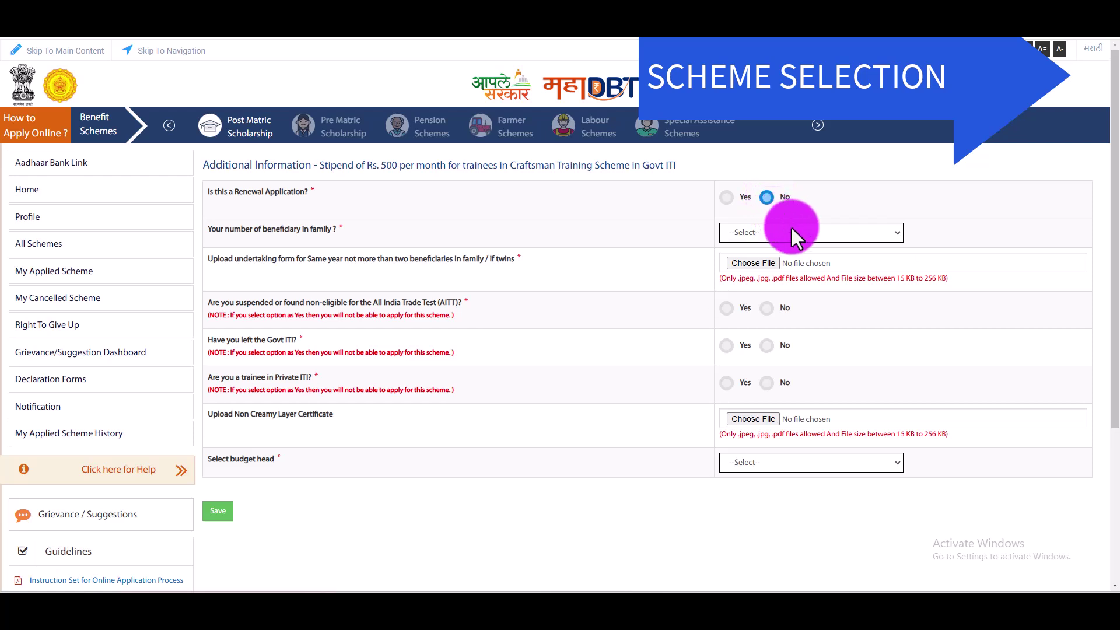
pyautogui.click(791, 230)
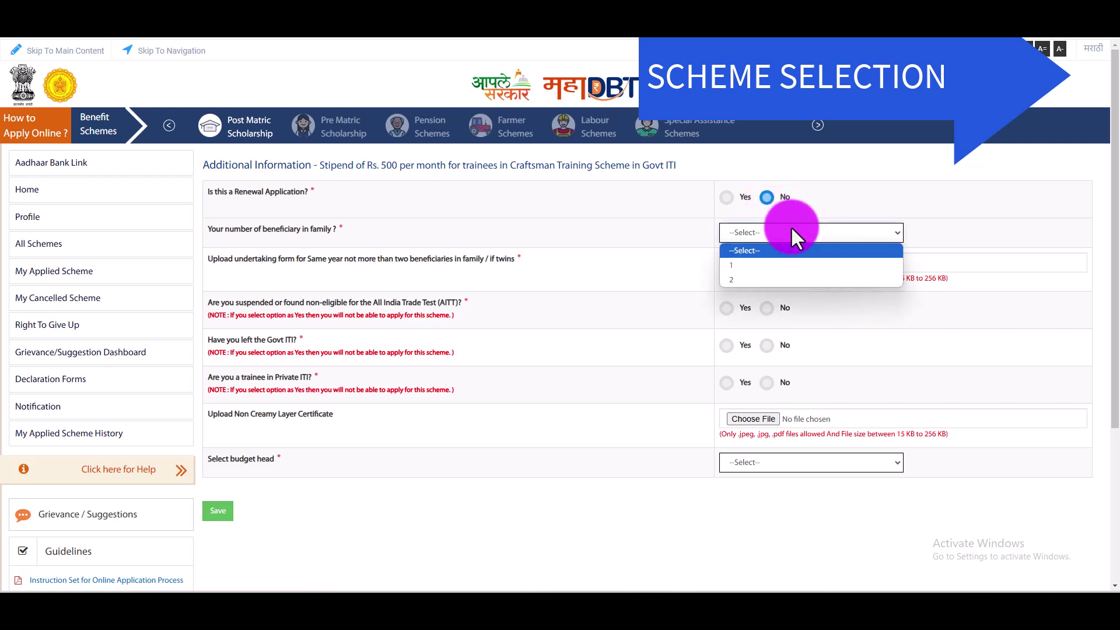
pyautogui.click(775, 266)
# Read the beneficiary declaration form for Post Matric Scholarship to OBC Students under the OBC, SEBC, VJNT & SBC Welfare Department
pyautogui.moveTo(243, 262); pyautogui.dragTo(357, 264)
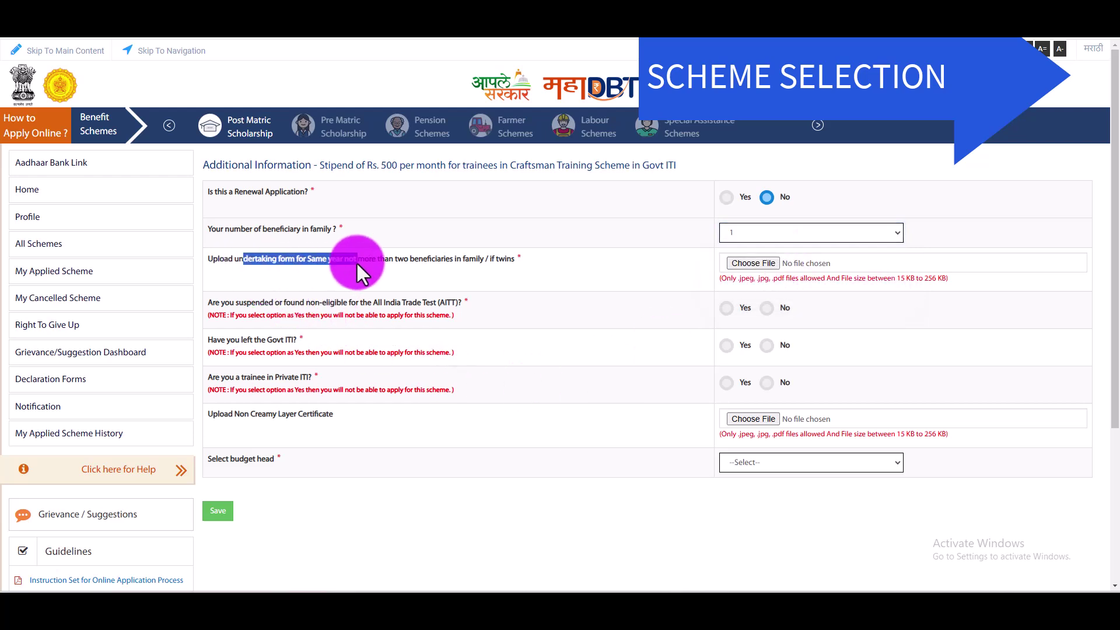
pyautogui.click(76, 381)
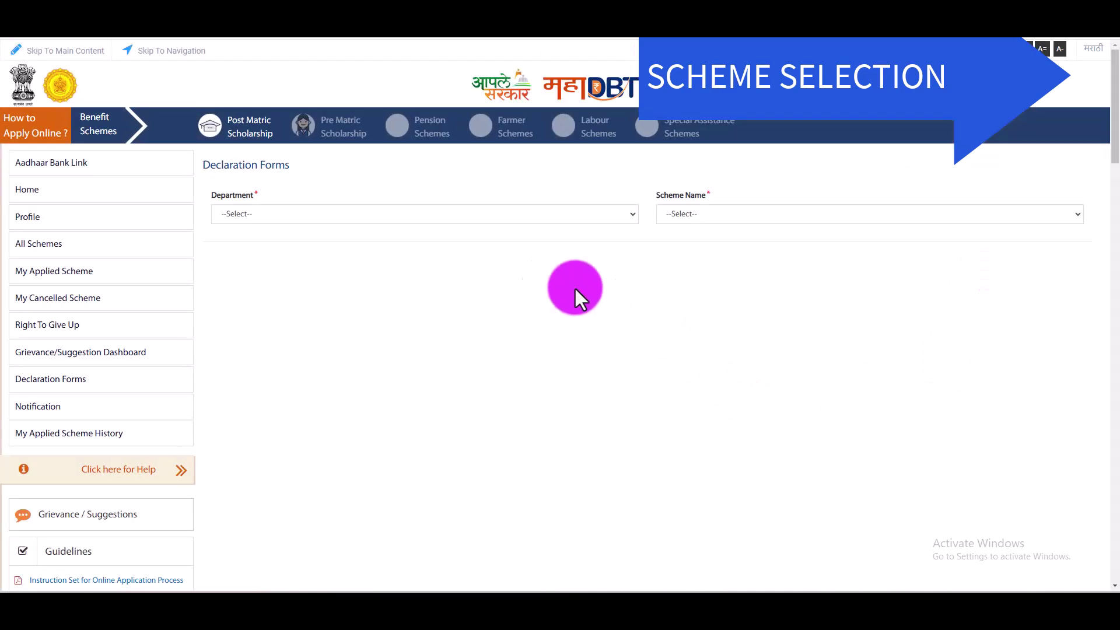
pyautogui.click(301, 211)
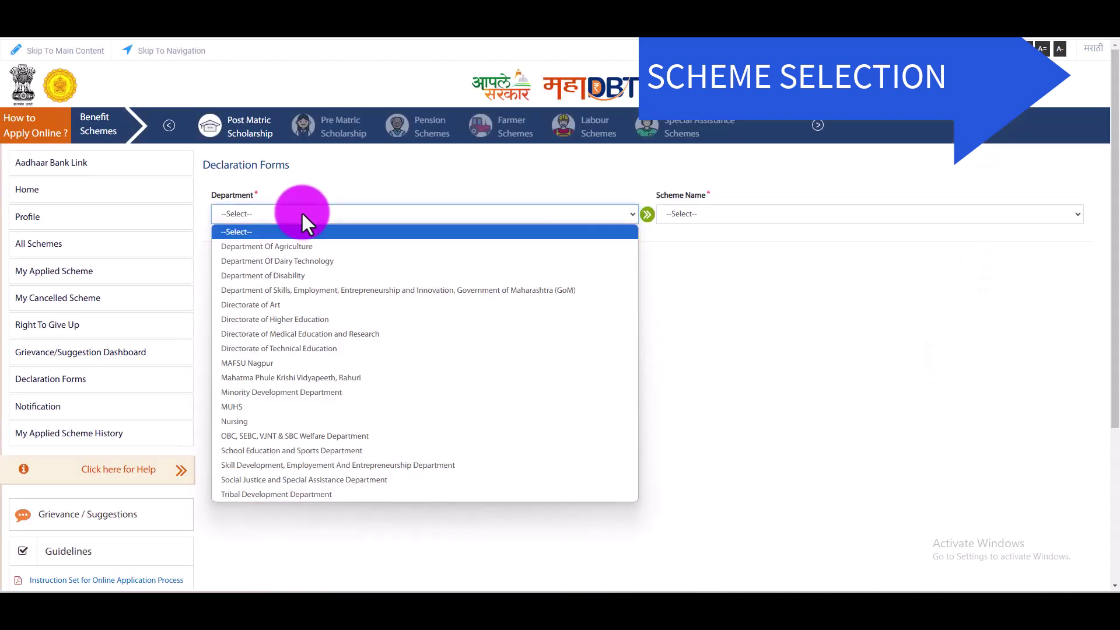
pyautogui.click(275, 431)
pyautogui.click(750, 217)
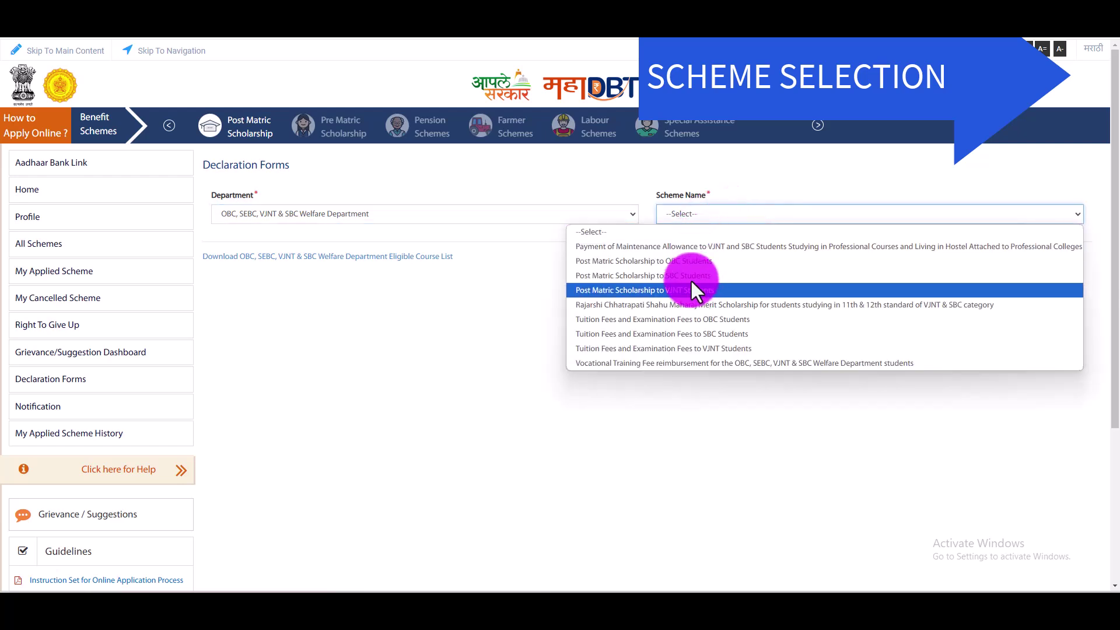
pyautogui.click(685, 262)
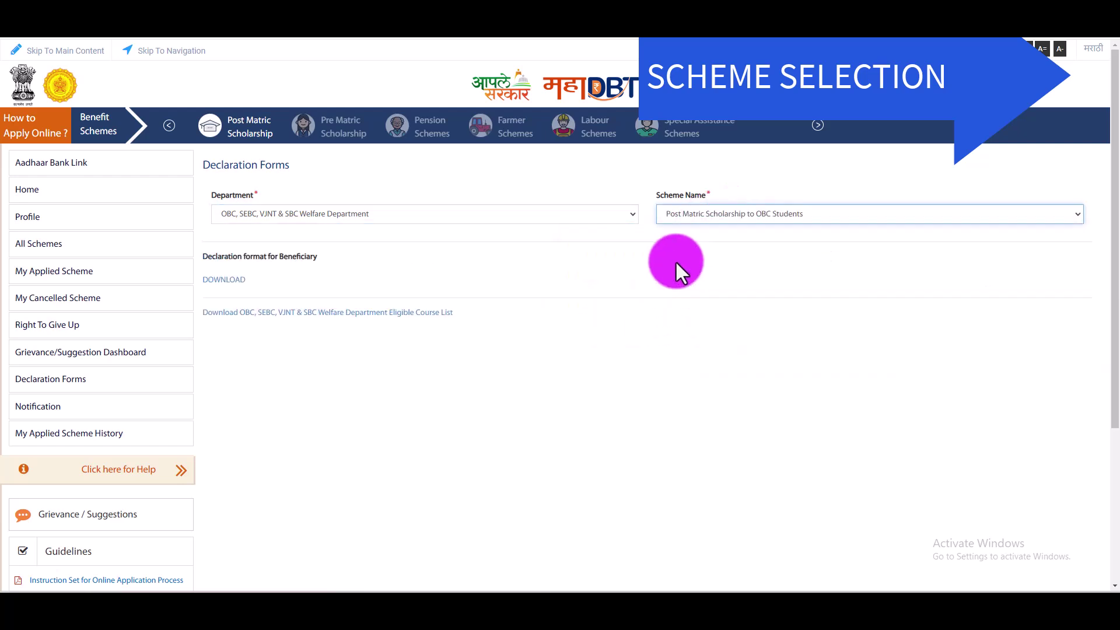
pyautogui.click(221, 280)
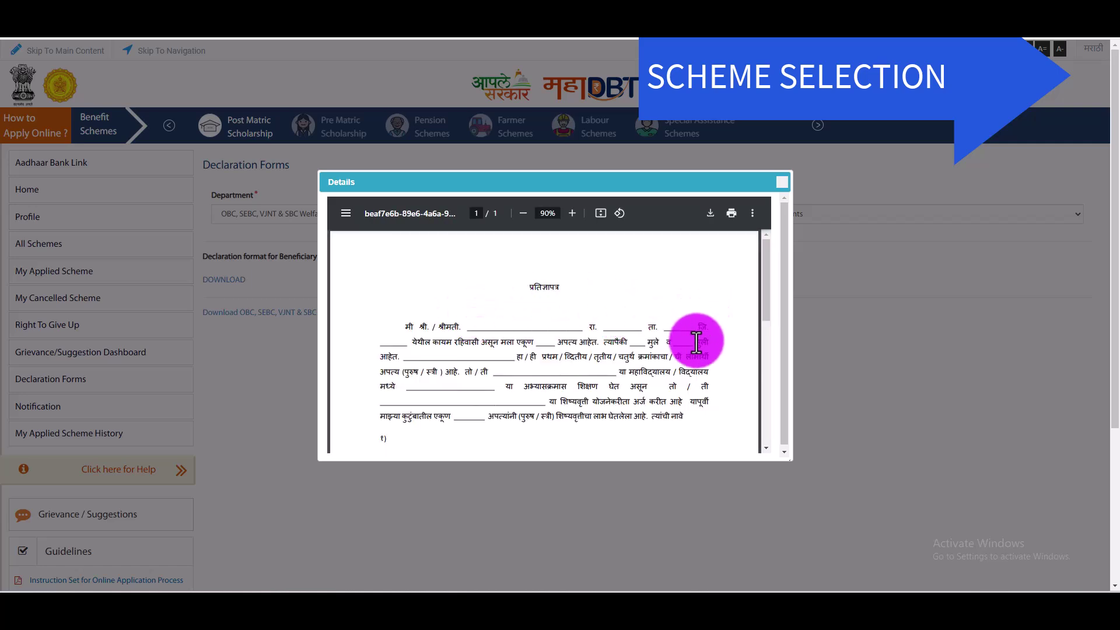
pyautogui.scroll(-8, 676, 364)
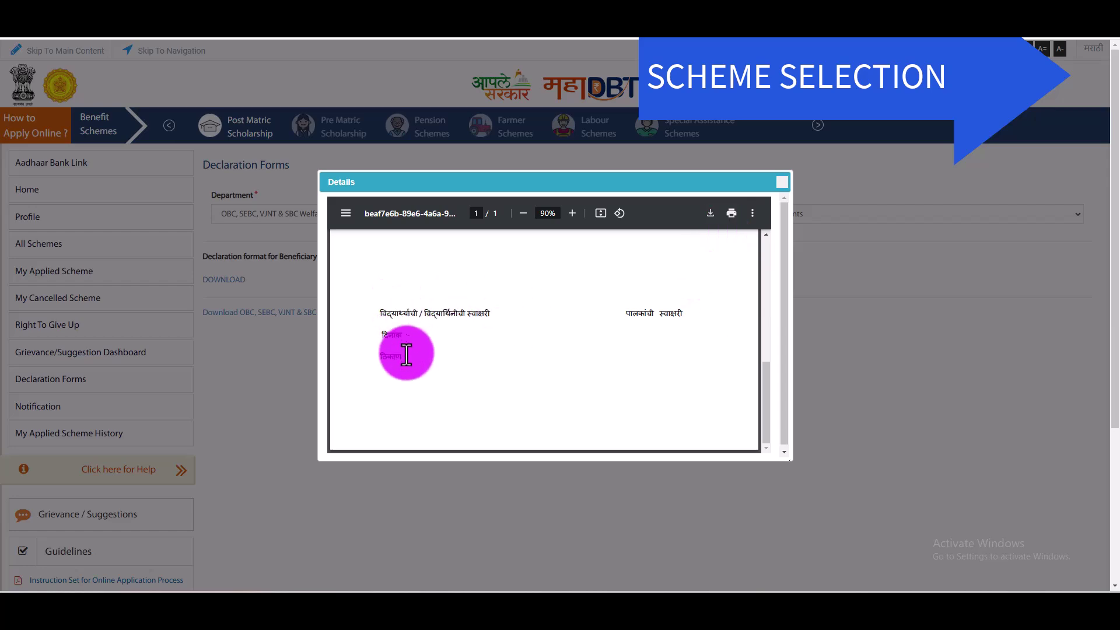
pyautogui.click(783, 186)
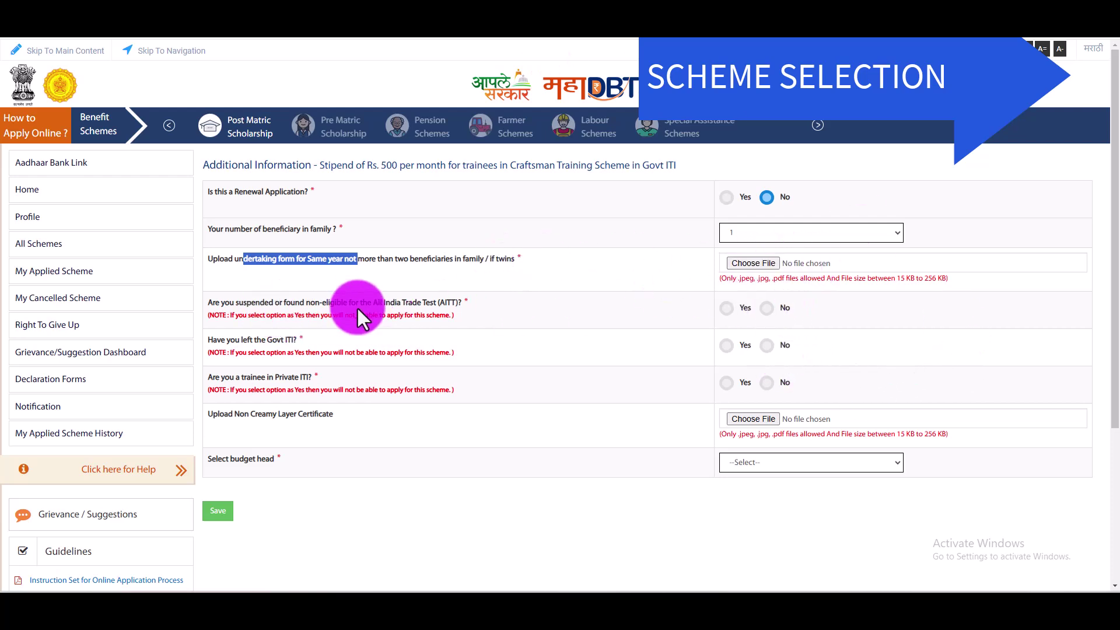
# Answer No to the AITT, left Govt ITI and private ITI questions and select budget head DVET -CTS- GENERAL- NON PLAN- 2230A031
pyautogui.click(766, 308)
pyautogui.click(766, 345)
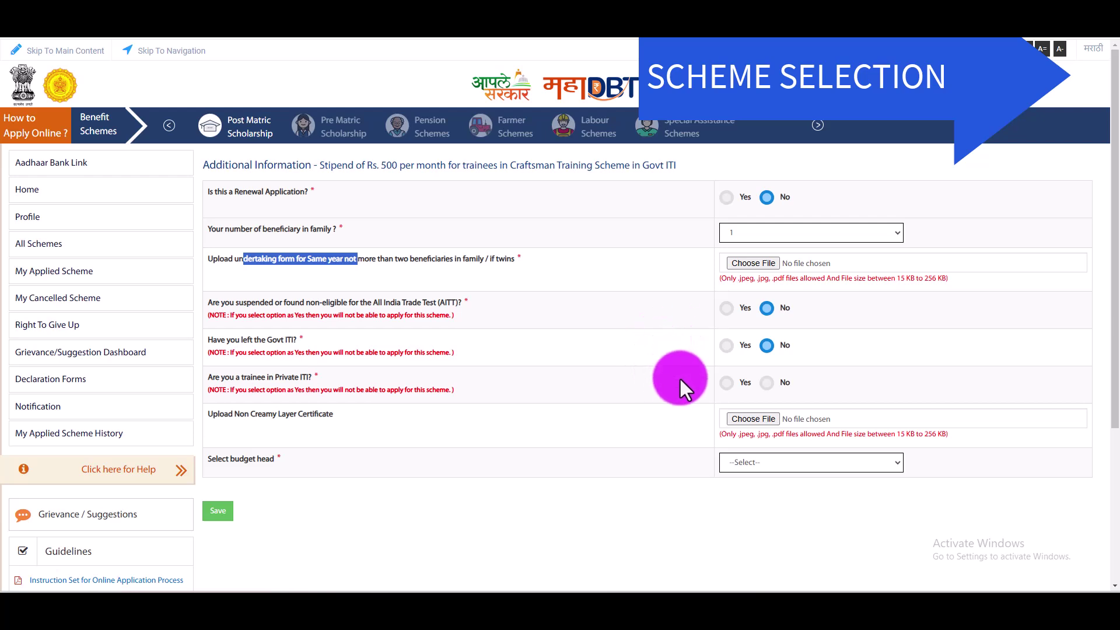
pyautogui.click(767, 383)
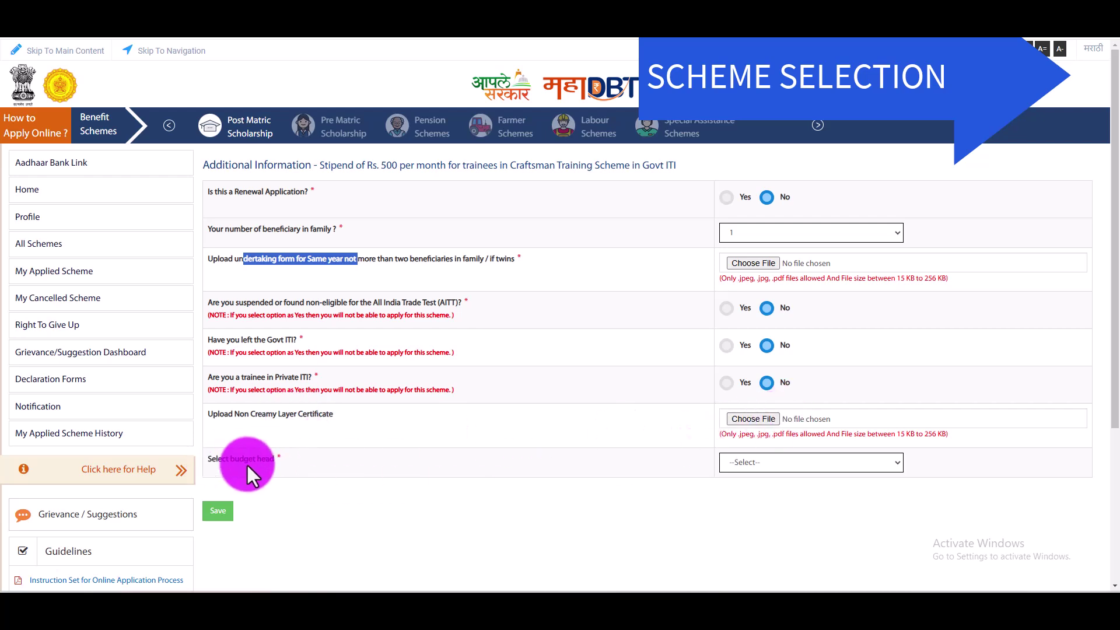
pyautogui.click(749, 463)
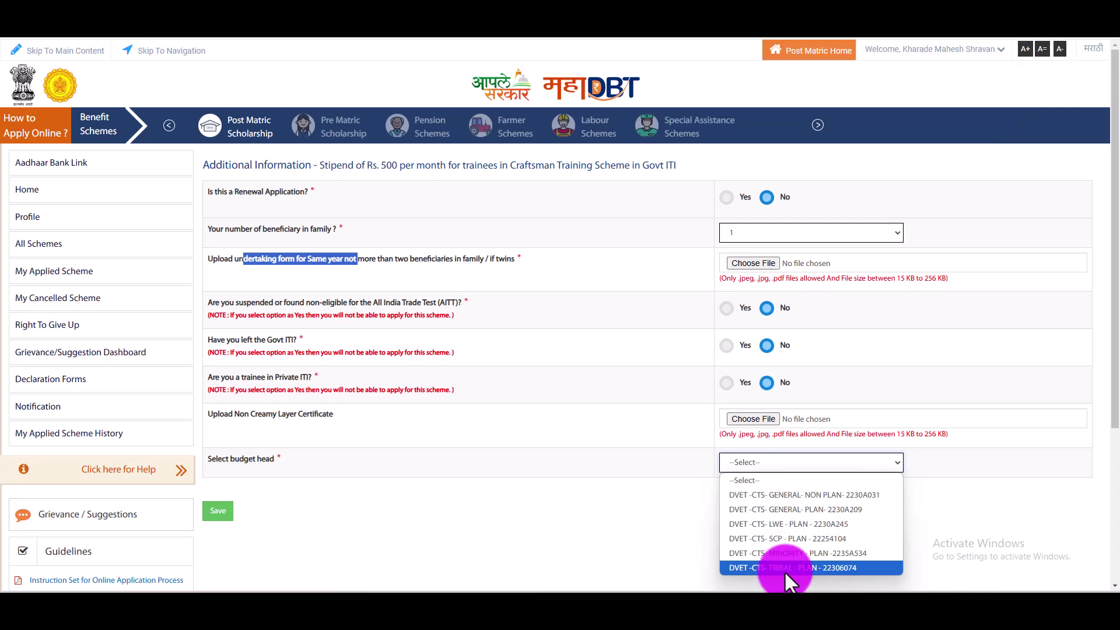
pyautogui.click(856, 496)
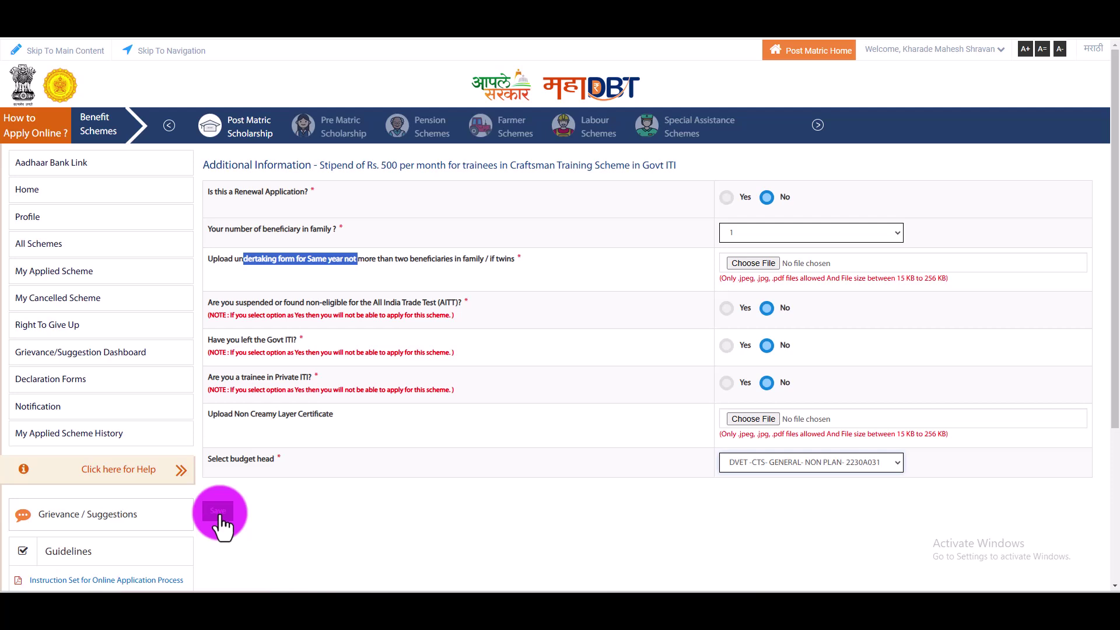
# Return to all schemes, choose the Skill Development, Employement And Entrepreneurship Department and look for its Vocational Training Fee reimbursement scheme
pyautogui.click(57, 242)
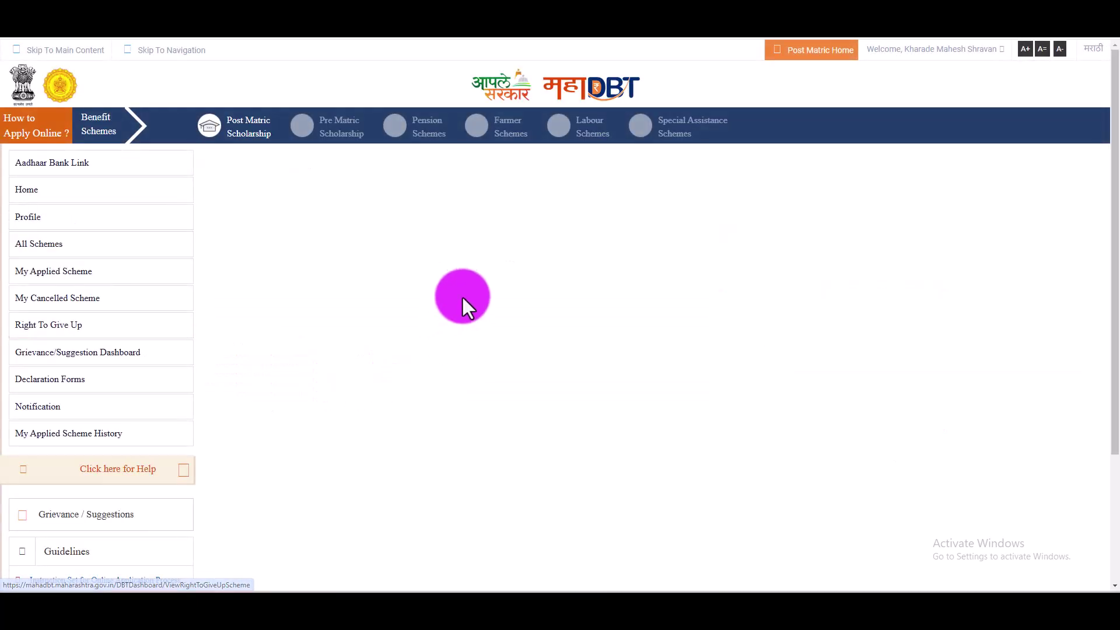
pyautogui.click(364, 243)
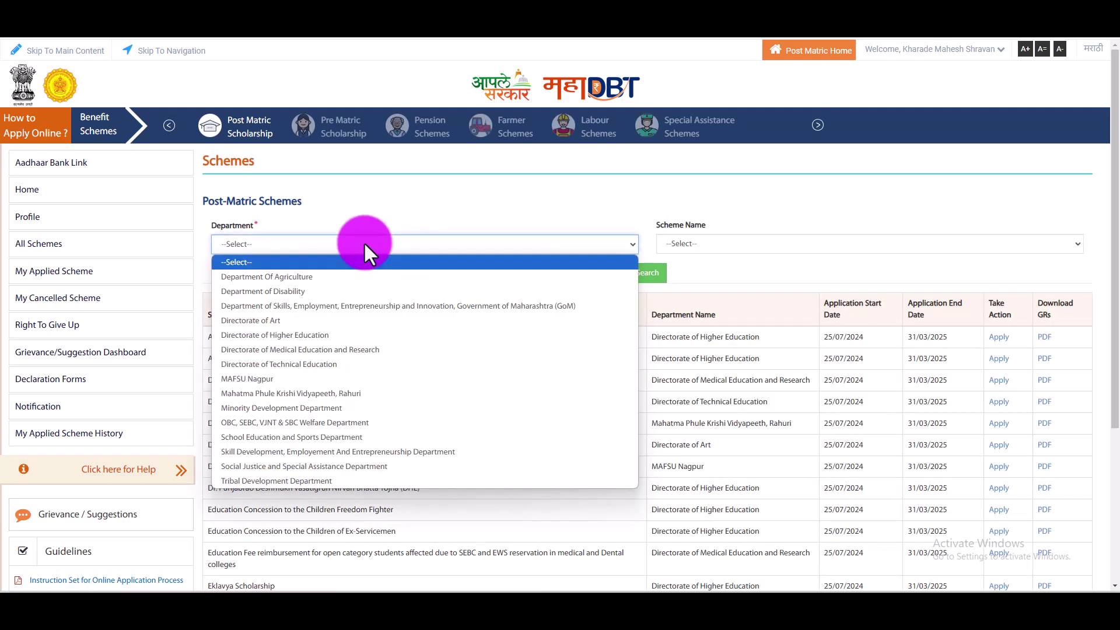
pyautogui.click(350, 452)
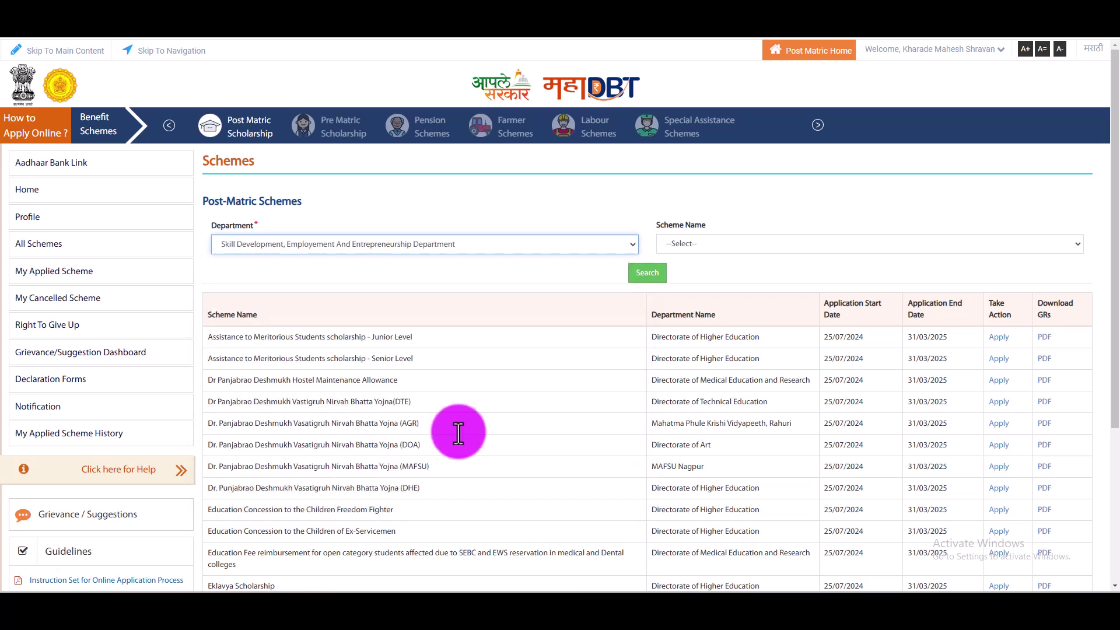
pyautogui.click(698, 252)
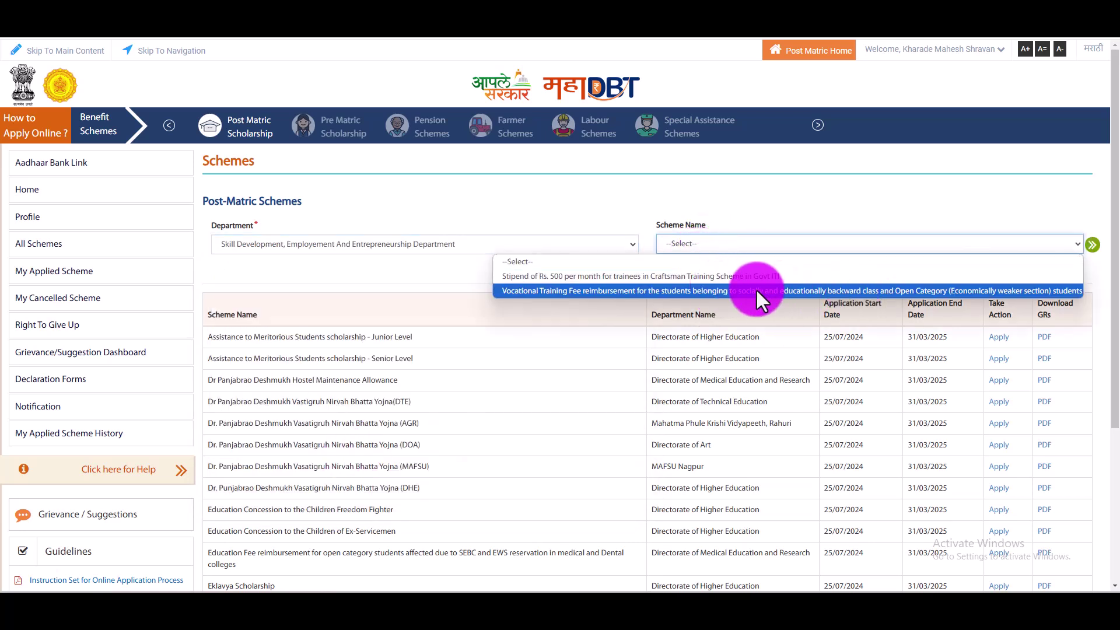